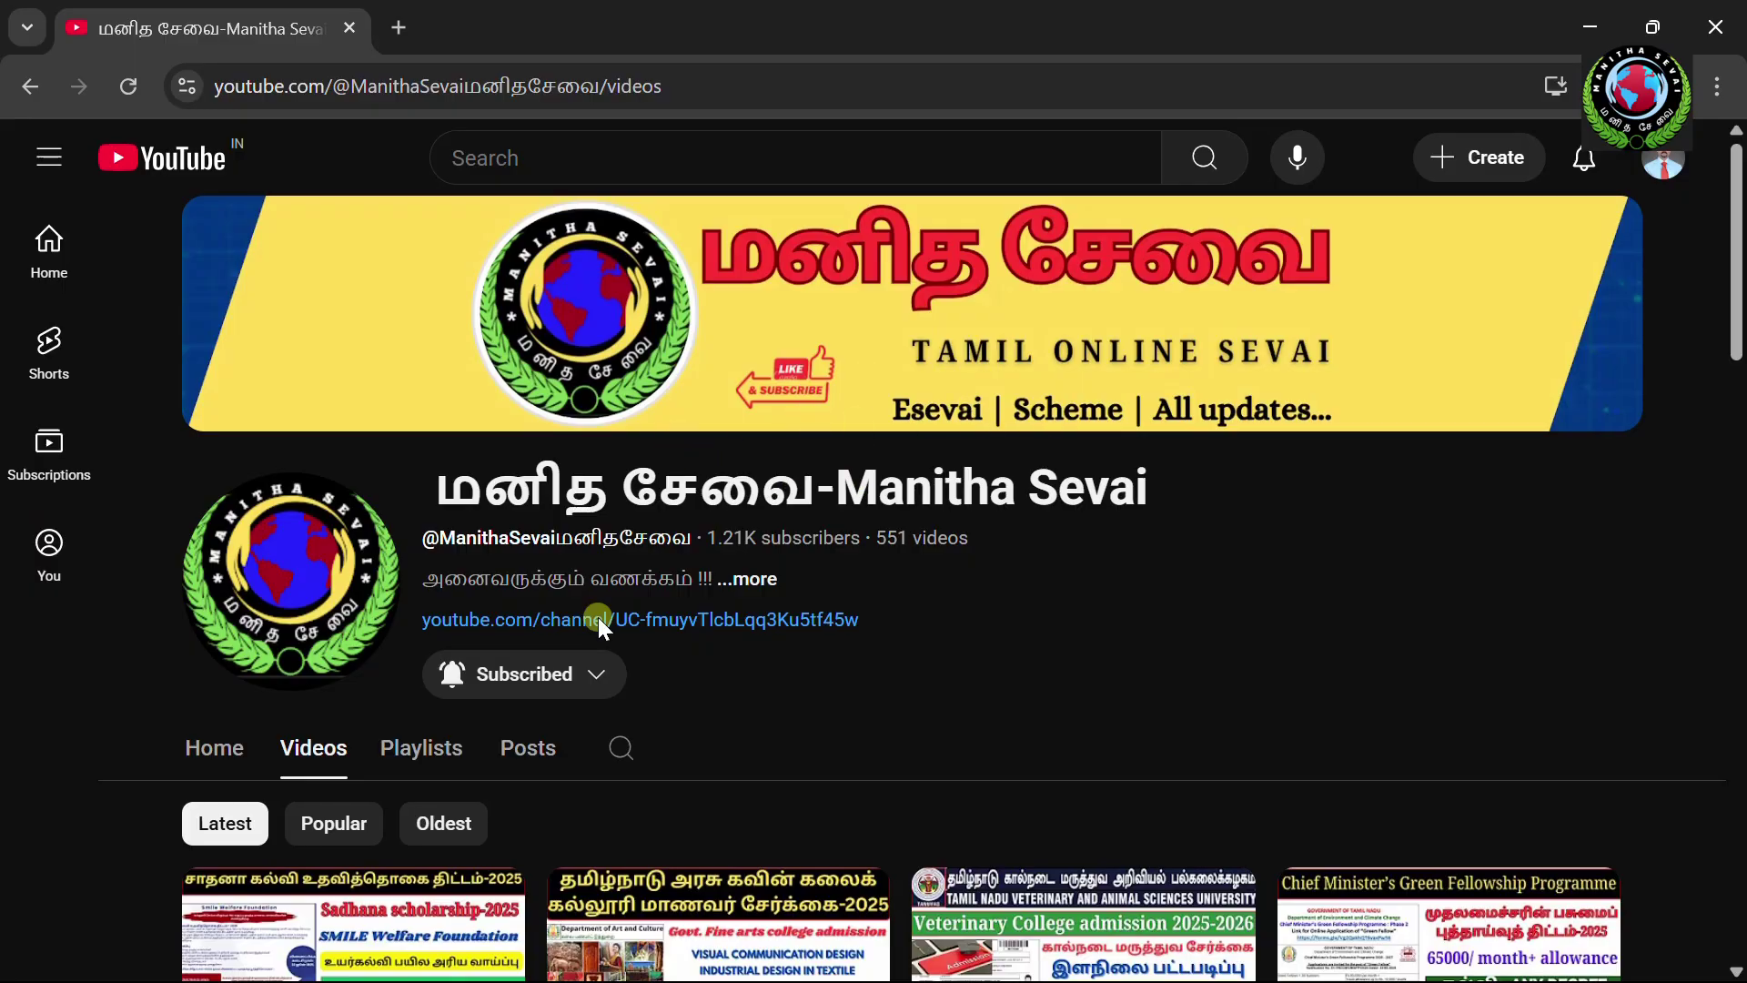
click(539, 673)
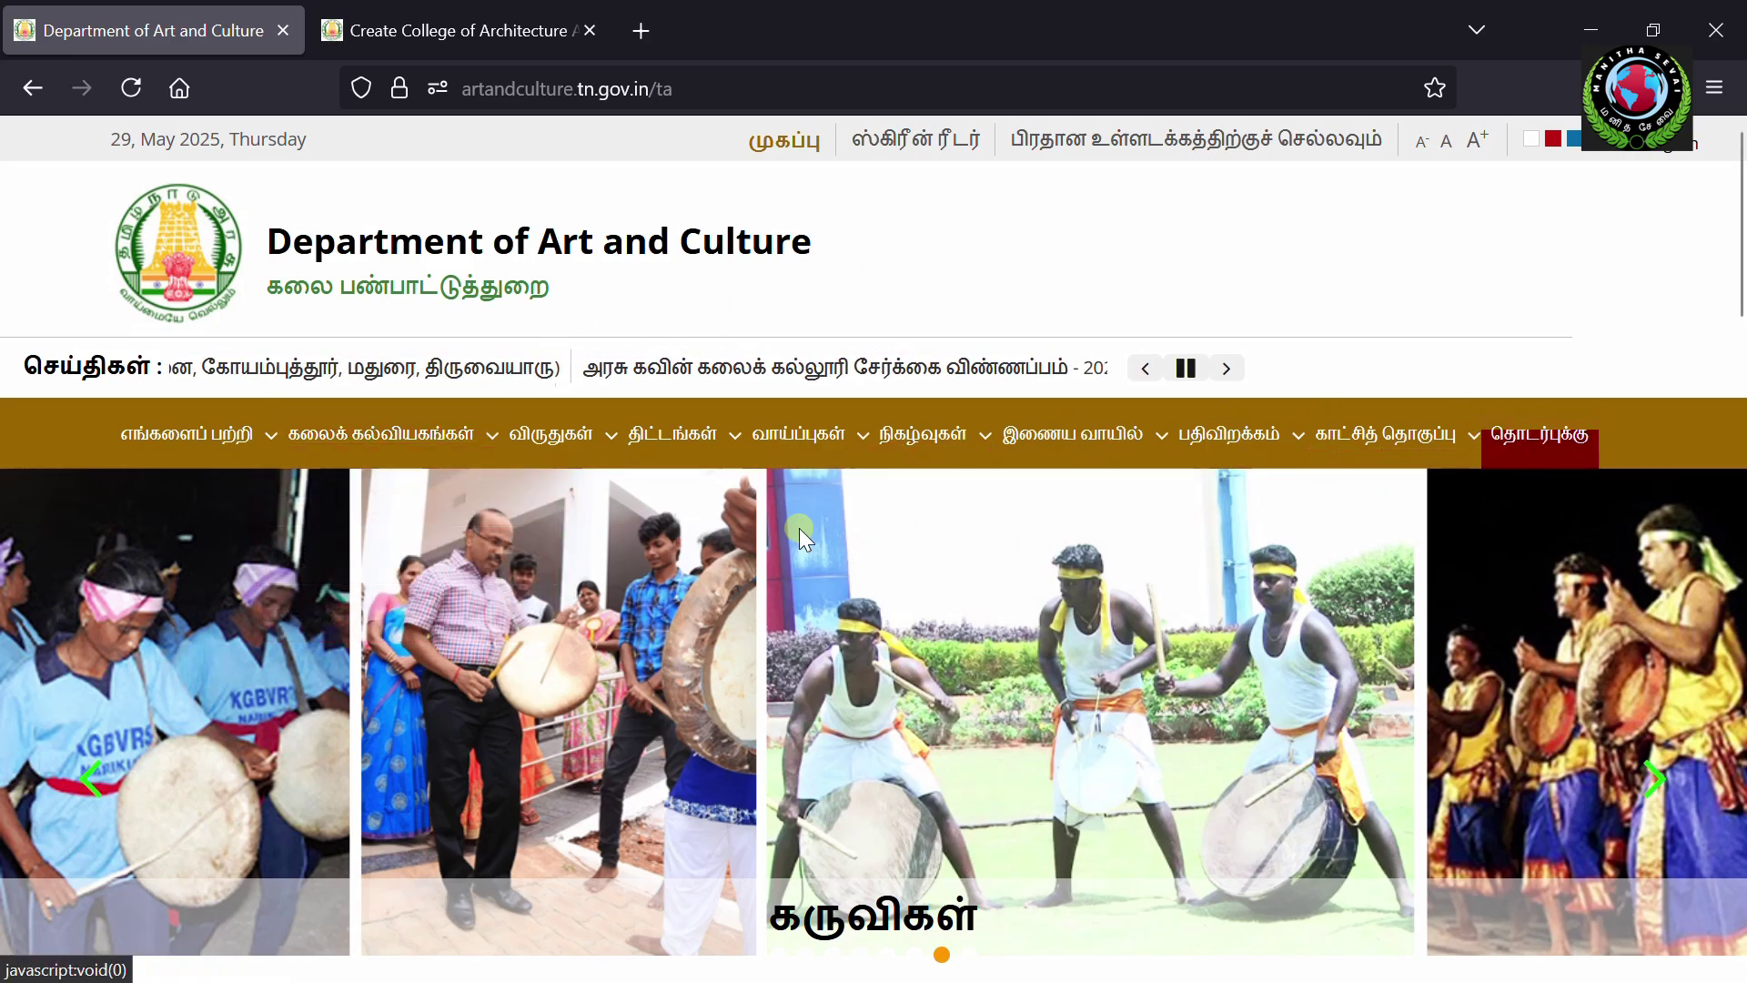
Step: Open the Government College of Architecture and Sculpture page from the colleges listed under the department's art institutions
mouse_move(397, 440)
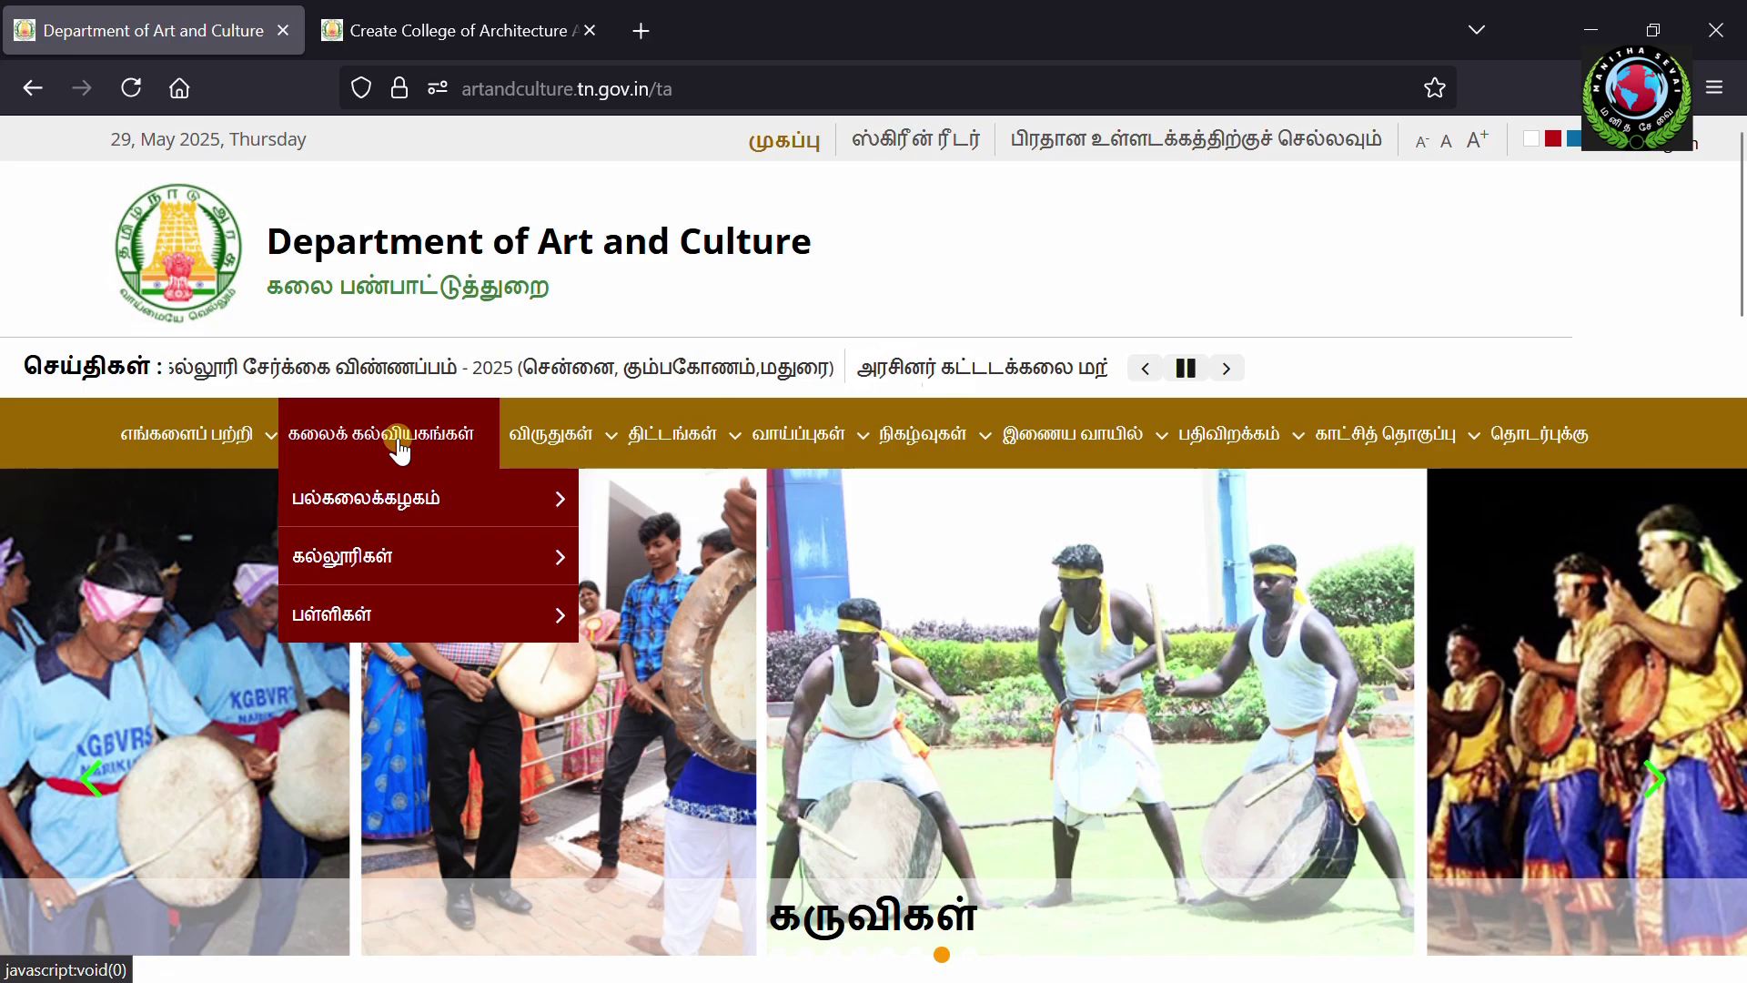
mouse_move(355, 556)
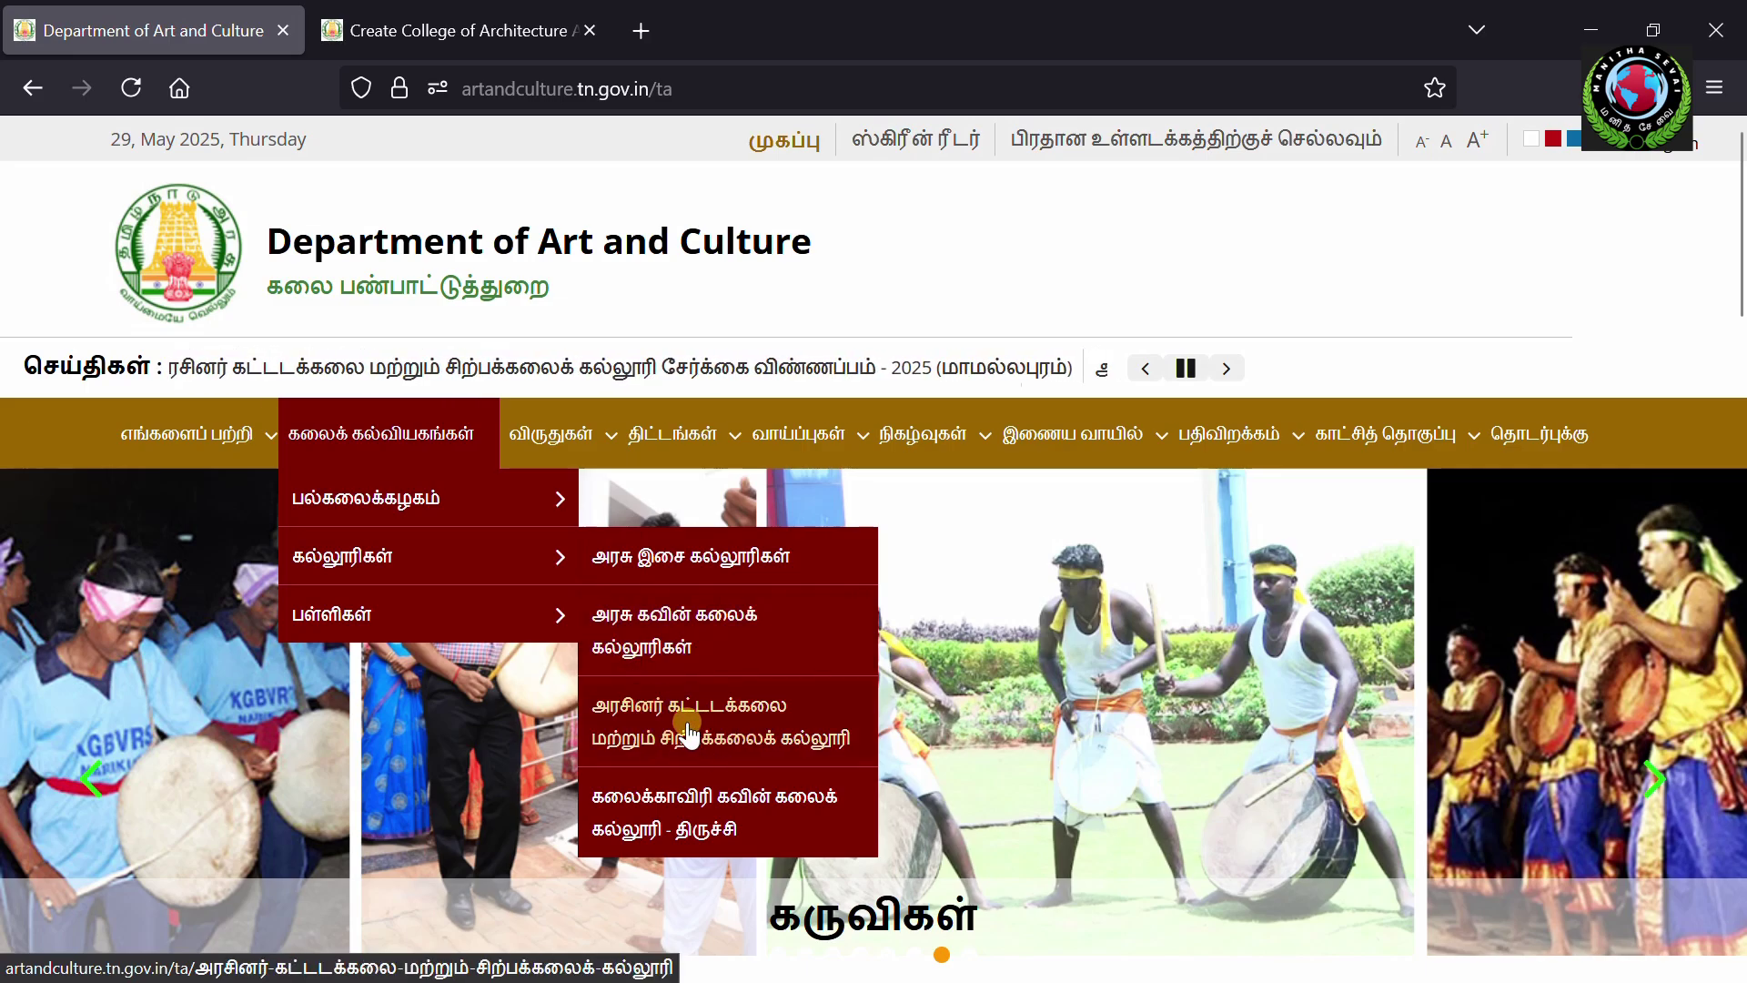
click(781, 742)
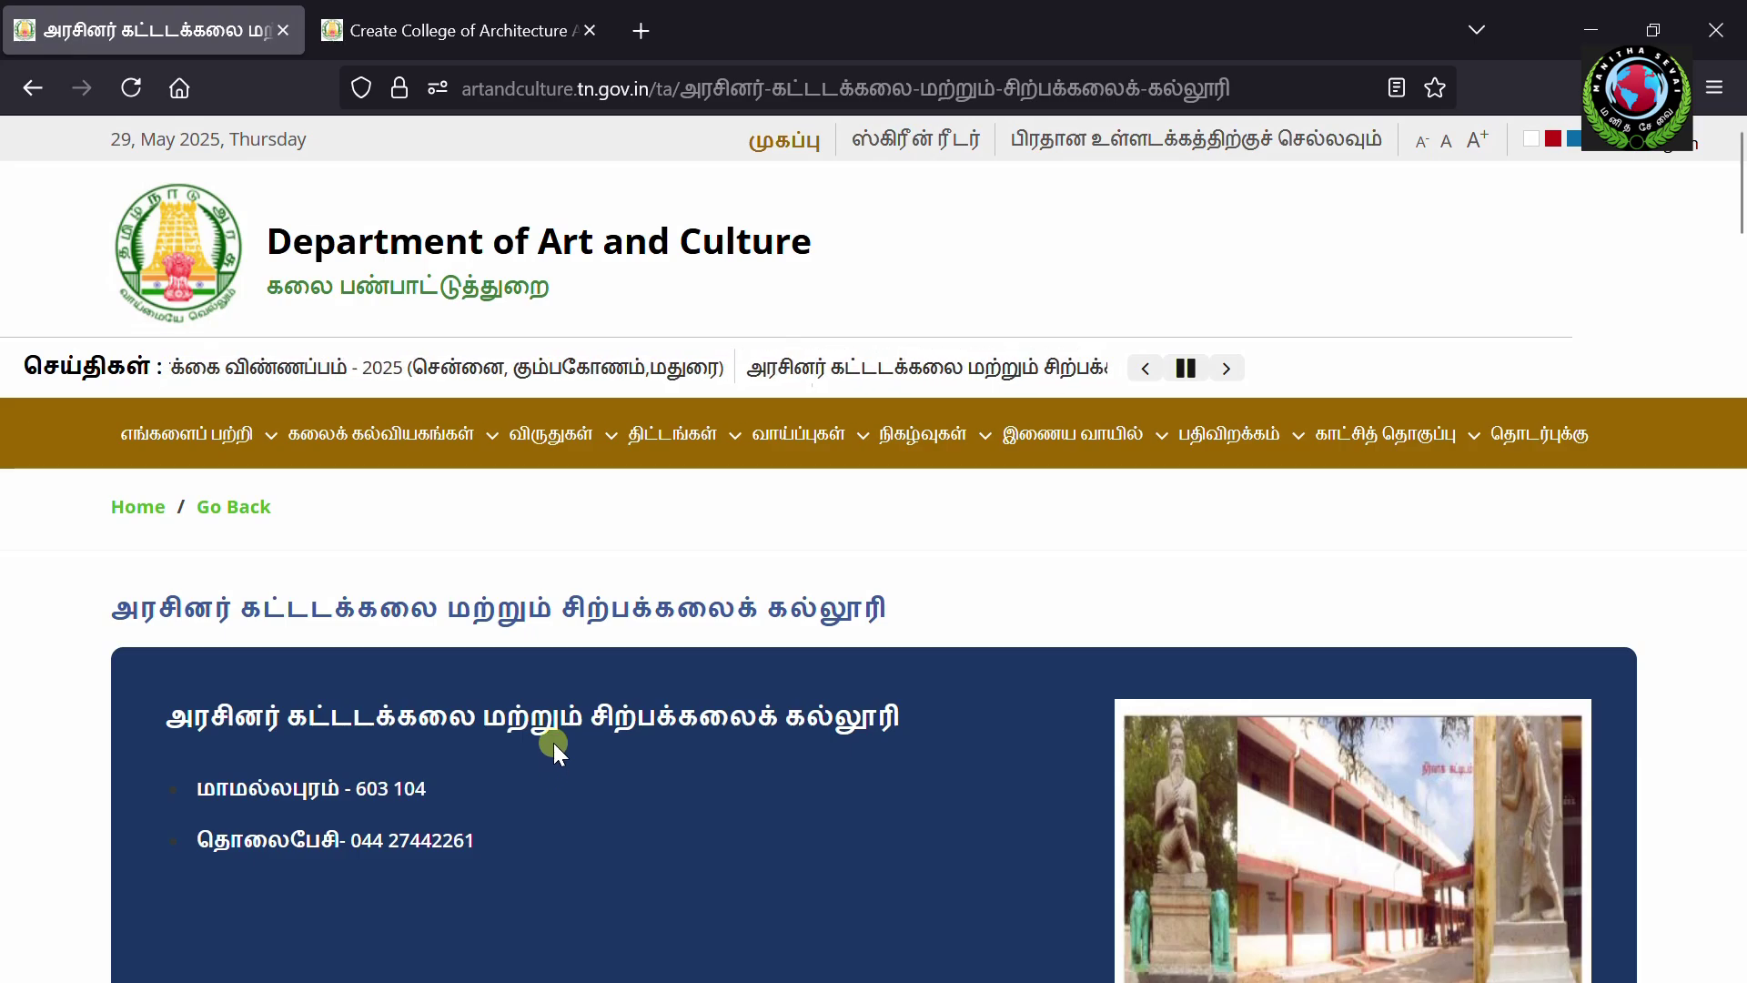
Step: Examine the college's history, its four-year degree courses, and the seats and eligibility criteria for B.Tech and B.F.A admission
scroll(573, 747, down, 5)
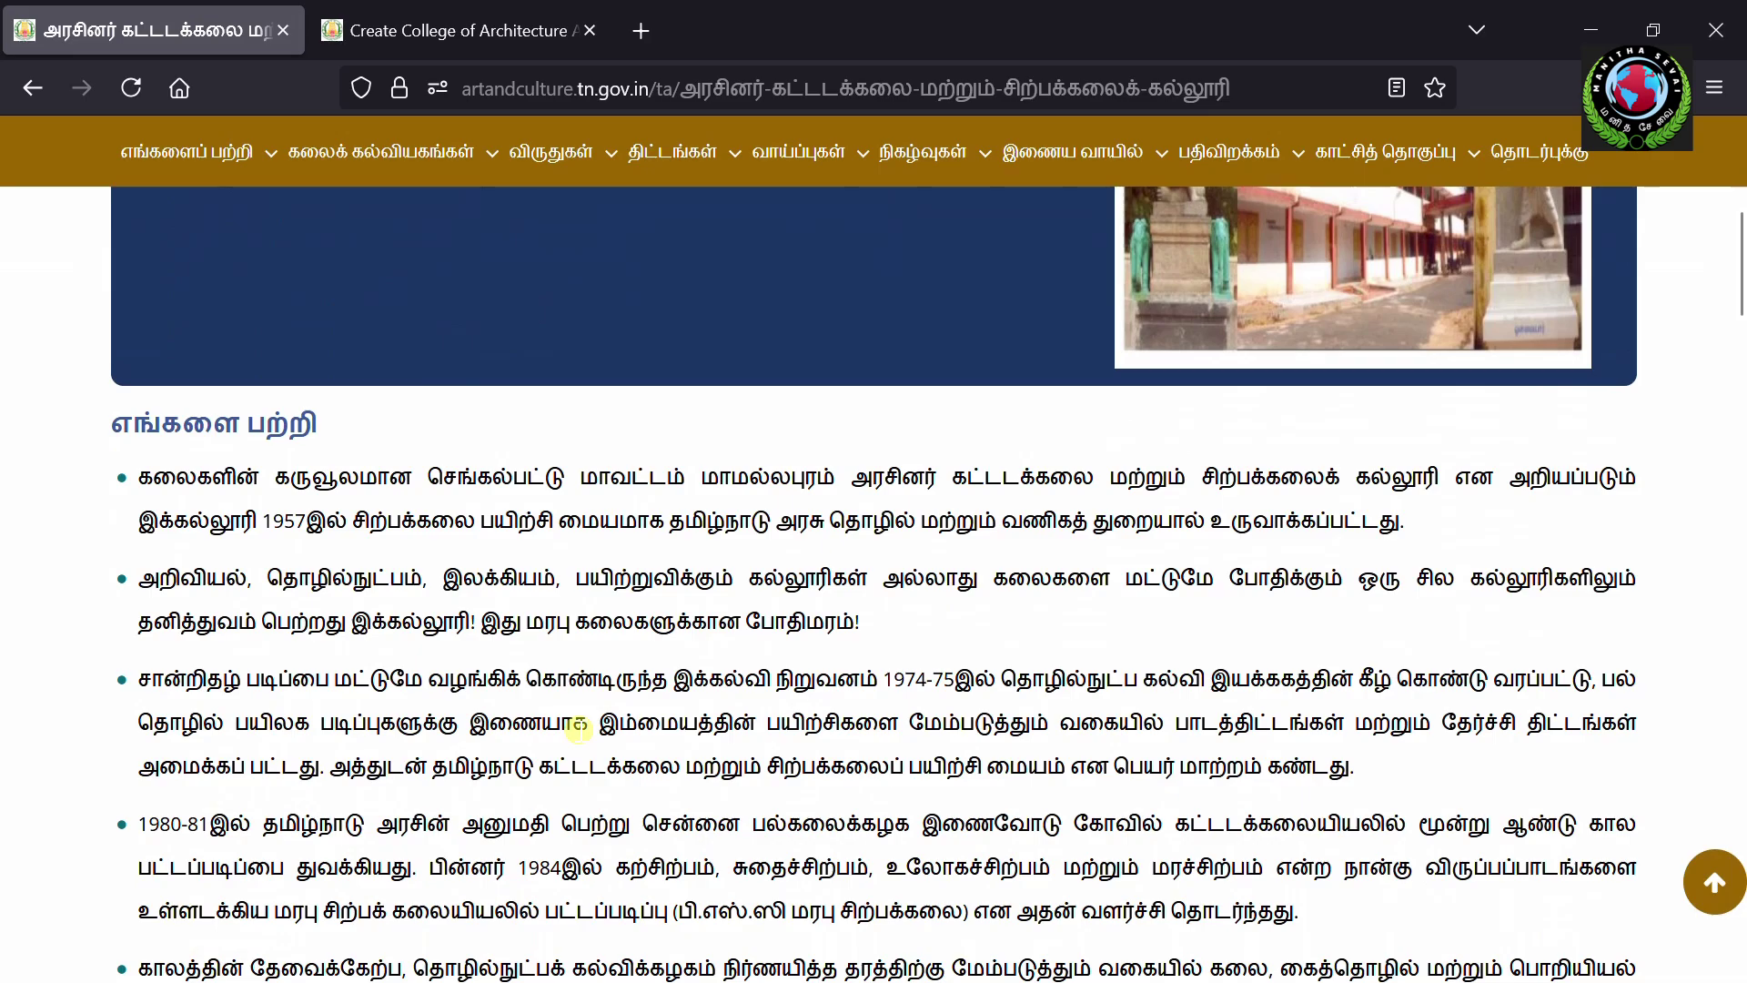
scroll(578, 728, down, 10)
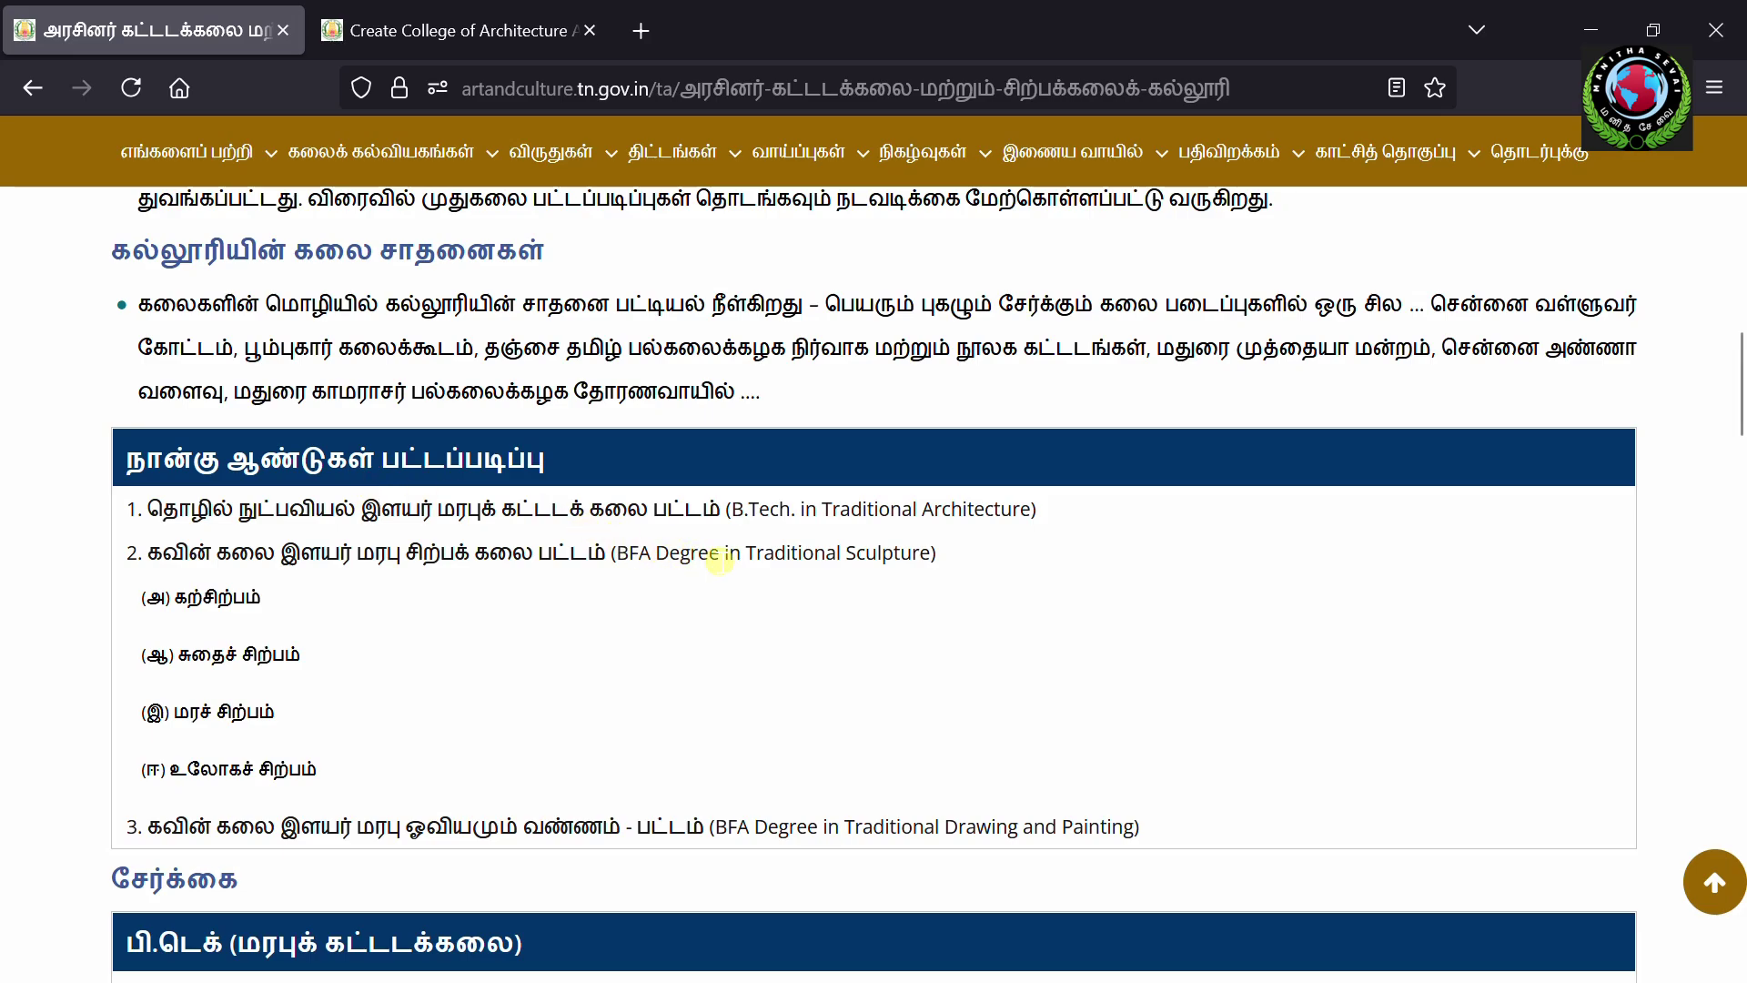
scroll(719, 561, down, 3)
scroll(340, 597, down, 3)
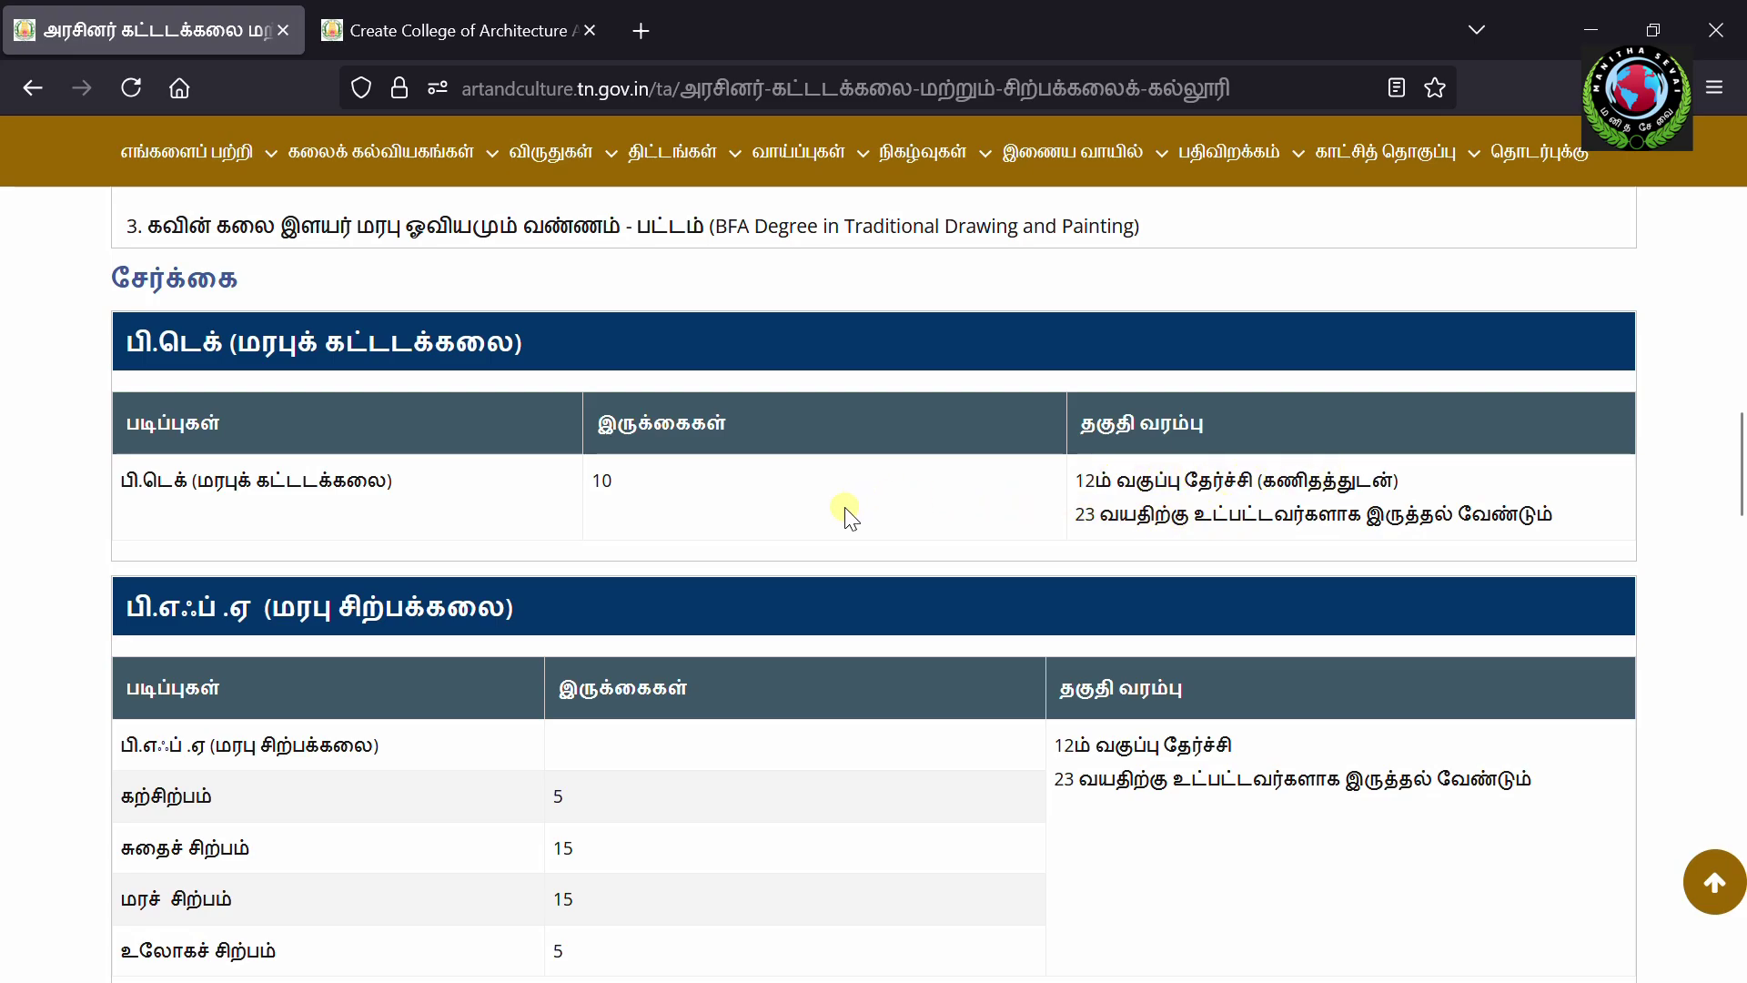
scroll(842, 507, down, 3)
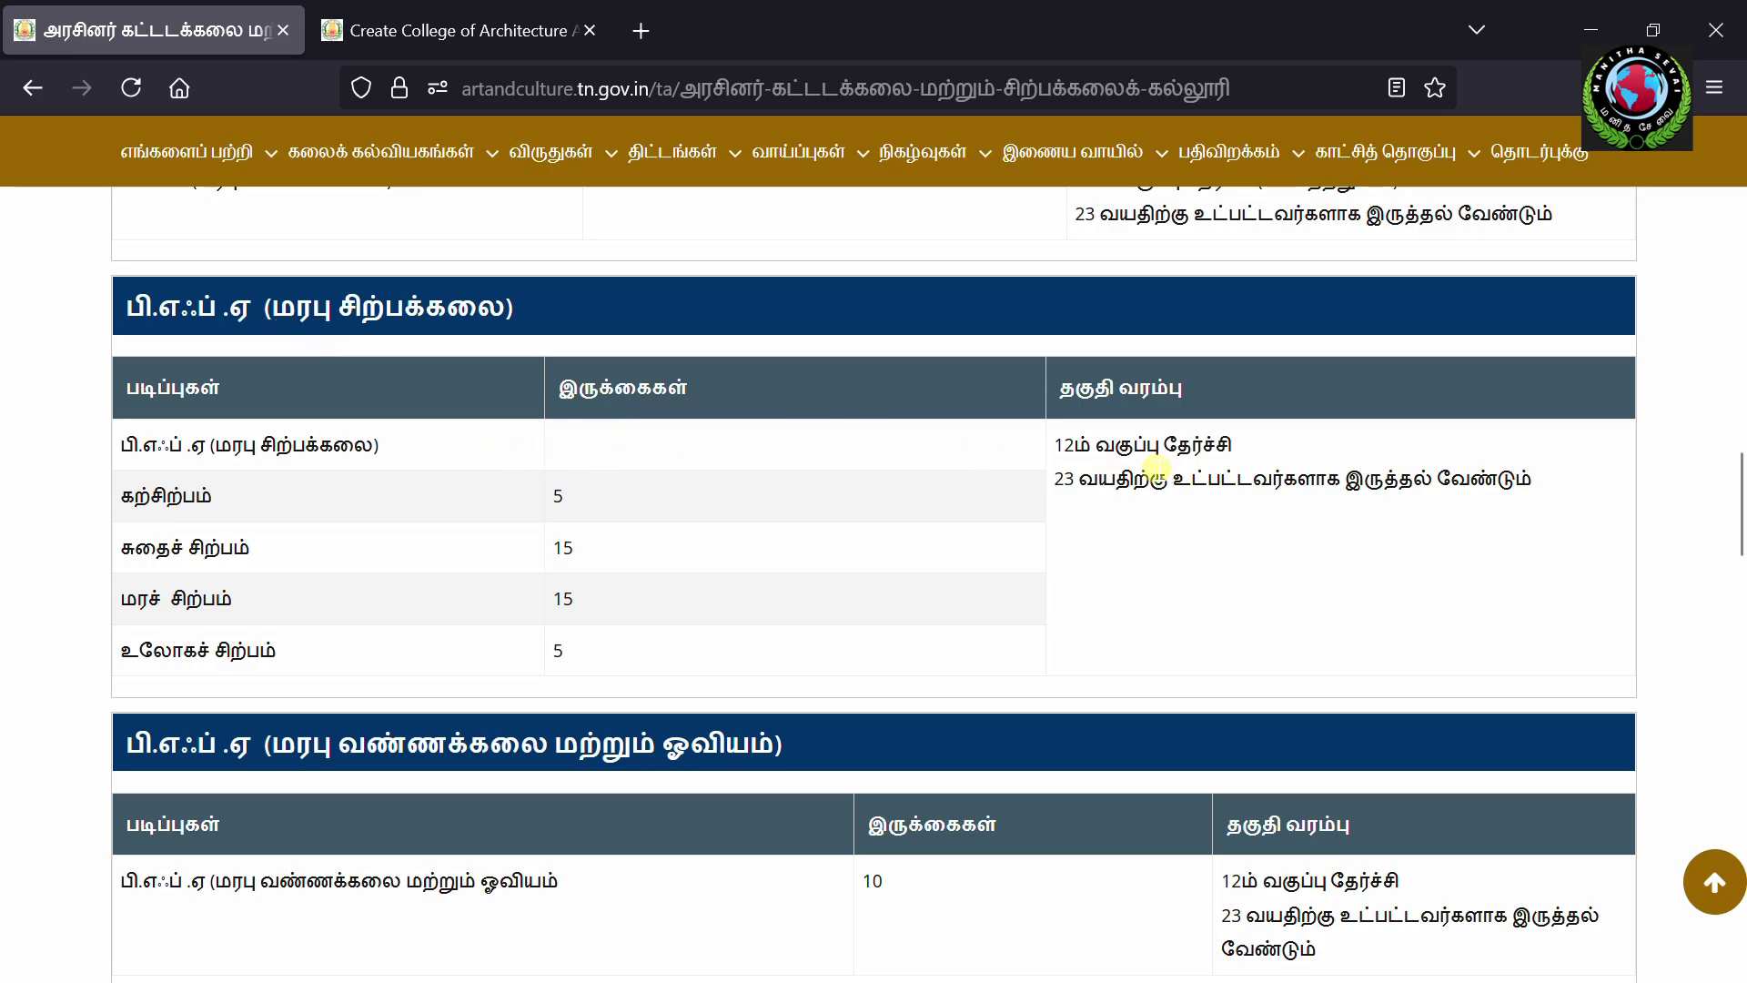
scroll(1156, 469, down, 3)
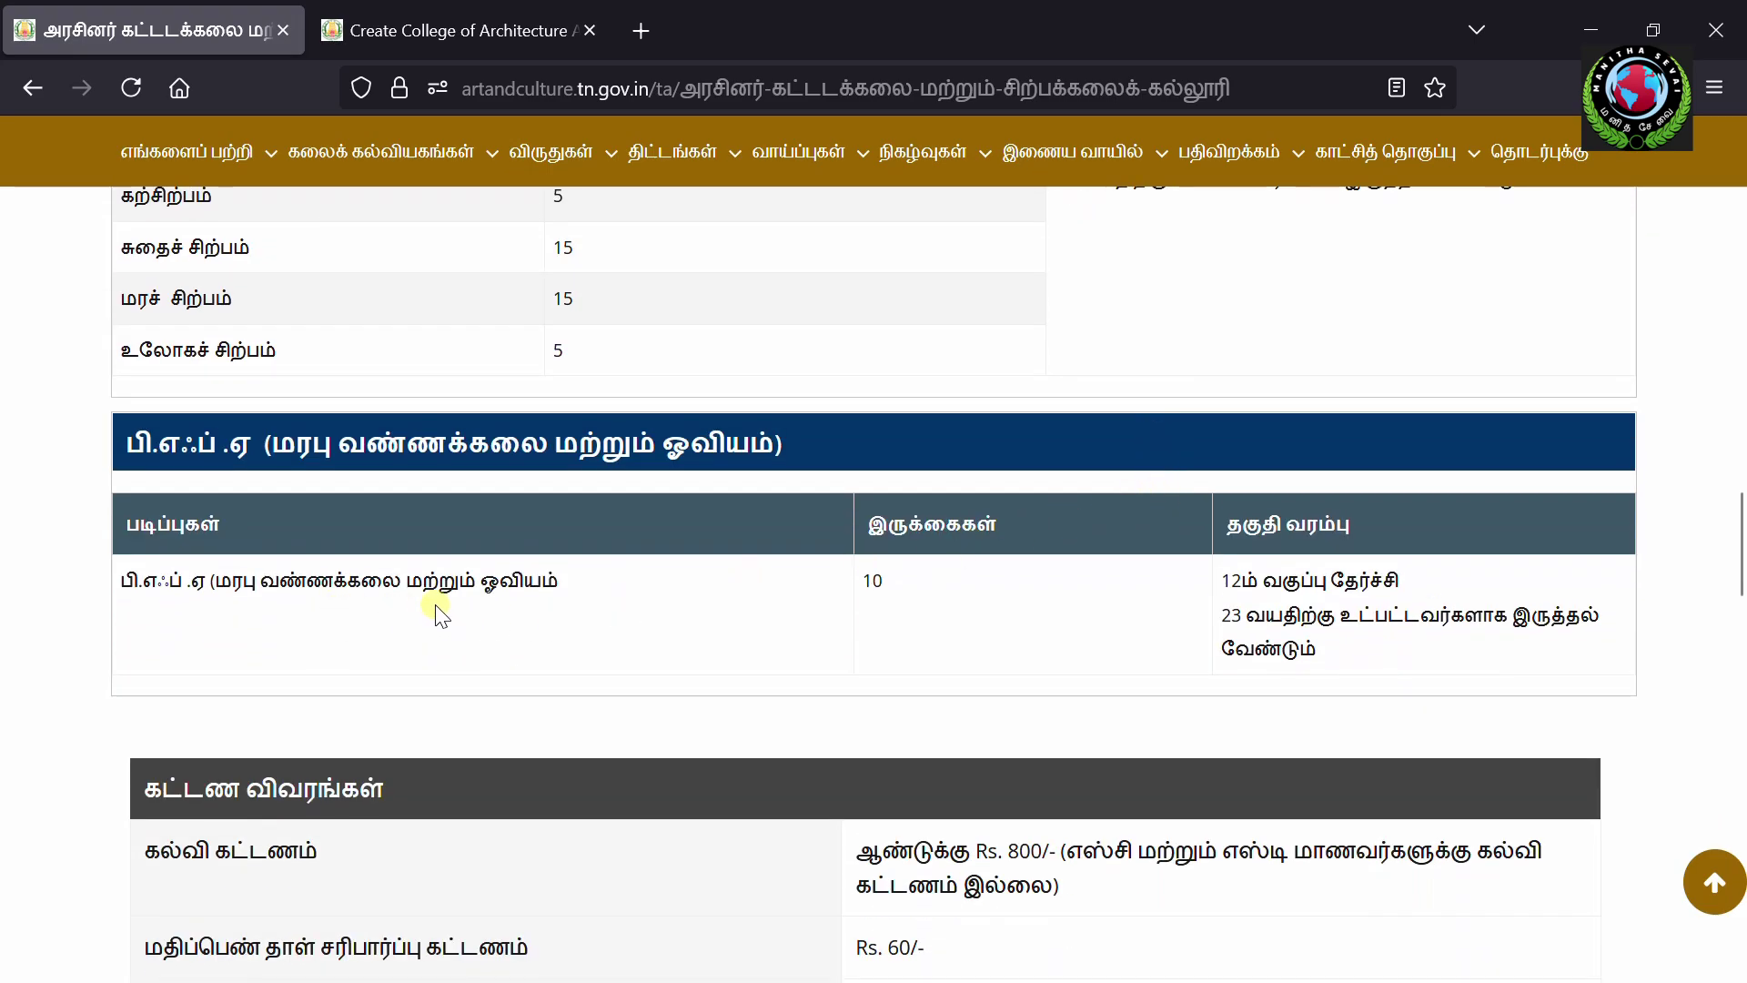
Step: Examine the college's fee details, hostel, working hours, government scholarship, art materials, study tour and museum information
scroll(264, 498, down, 3)
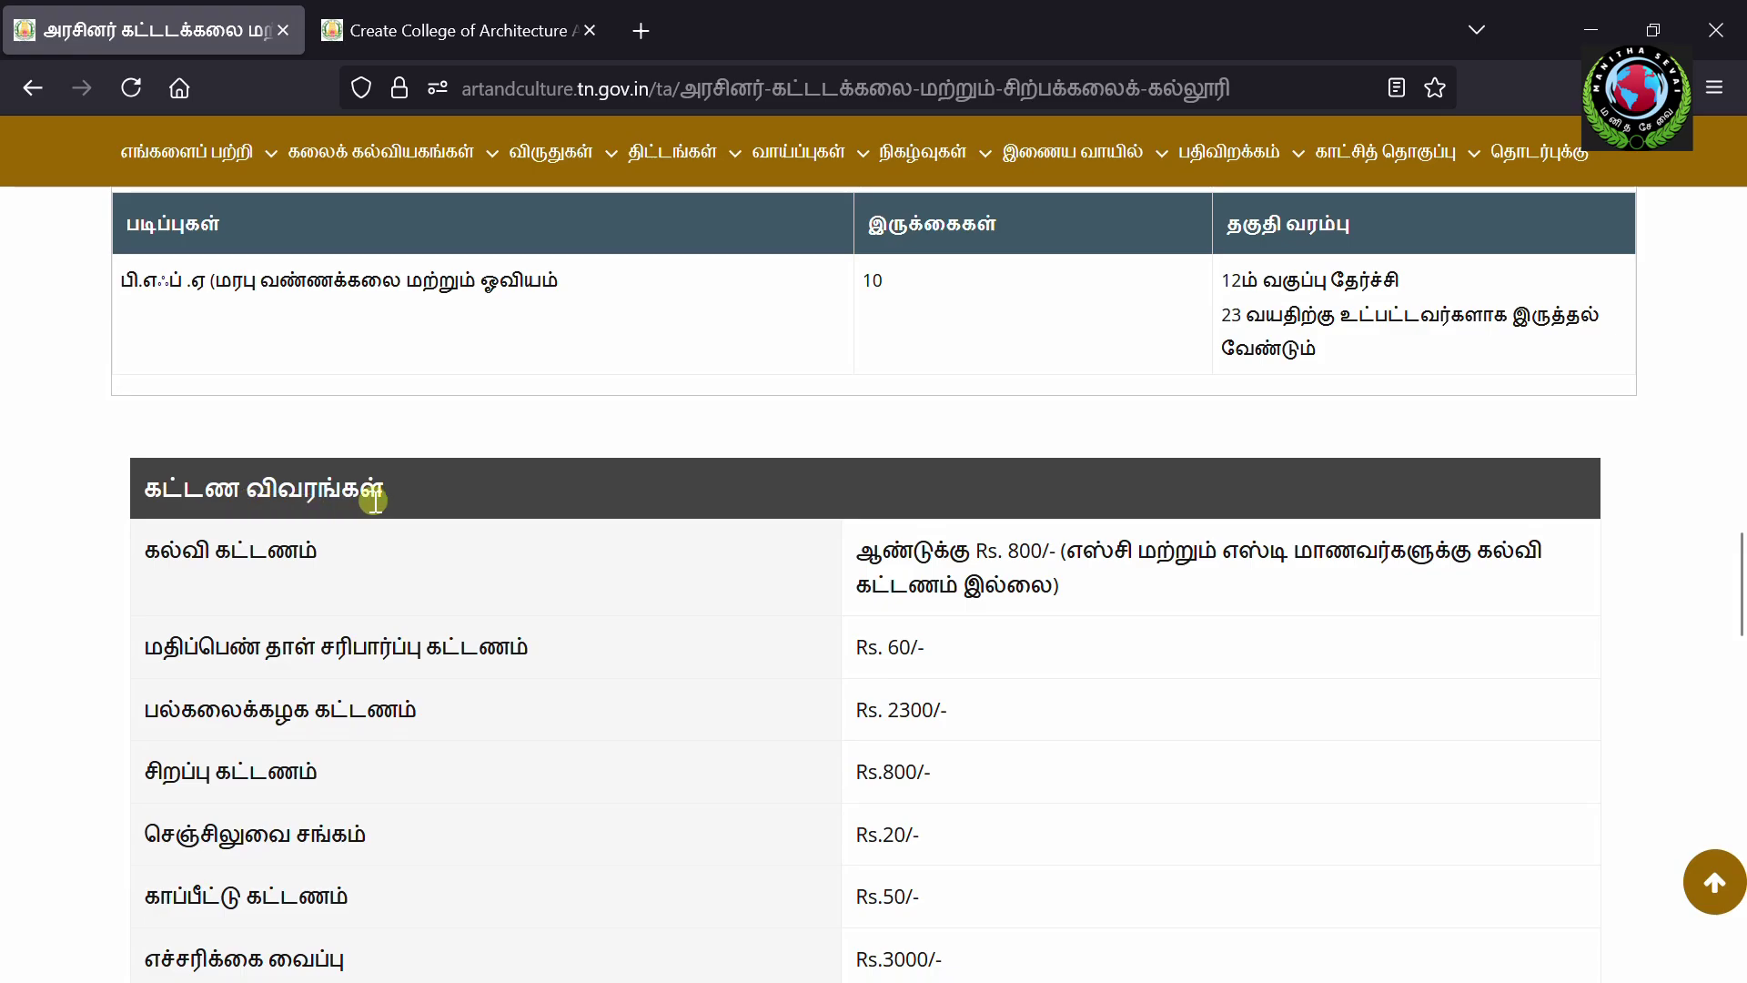
scroll(451, 521, down, 3)
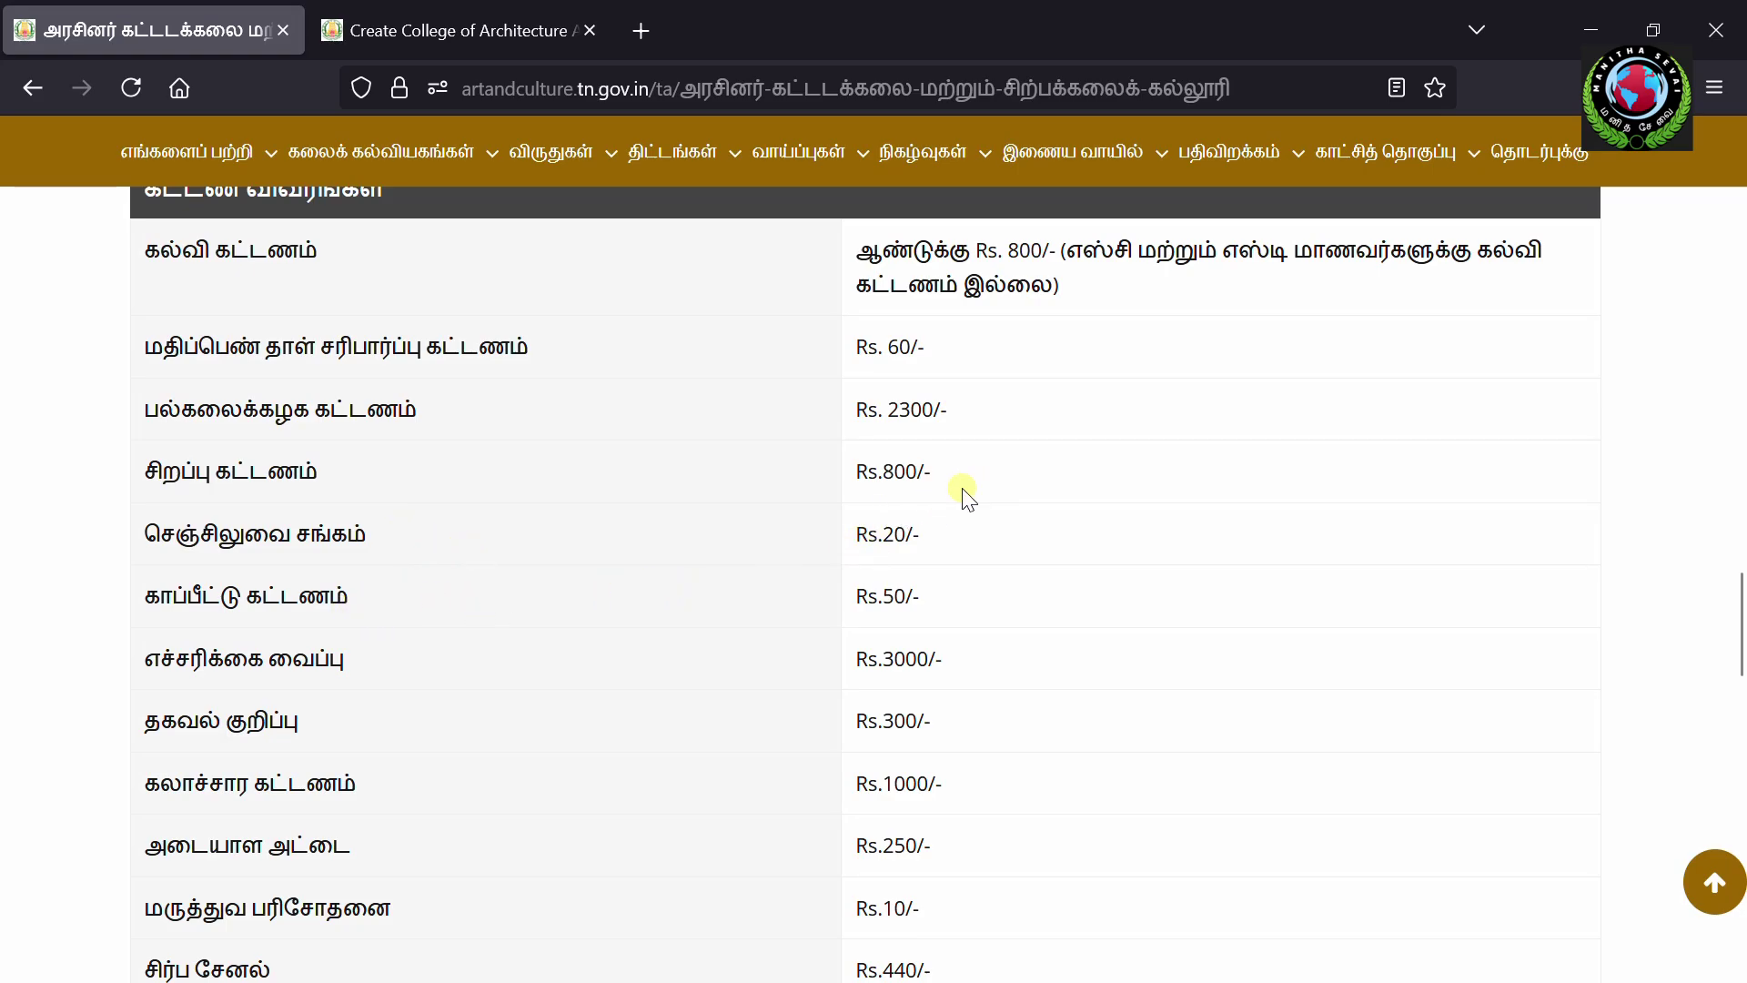
scroll(895, 487, down, 7)
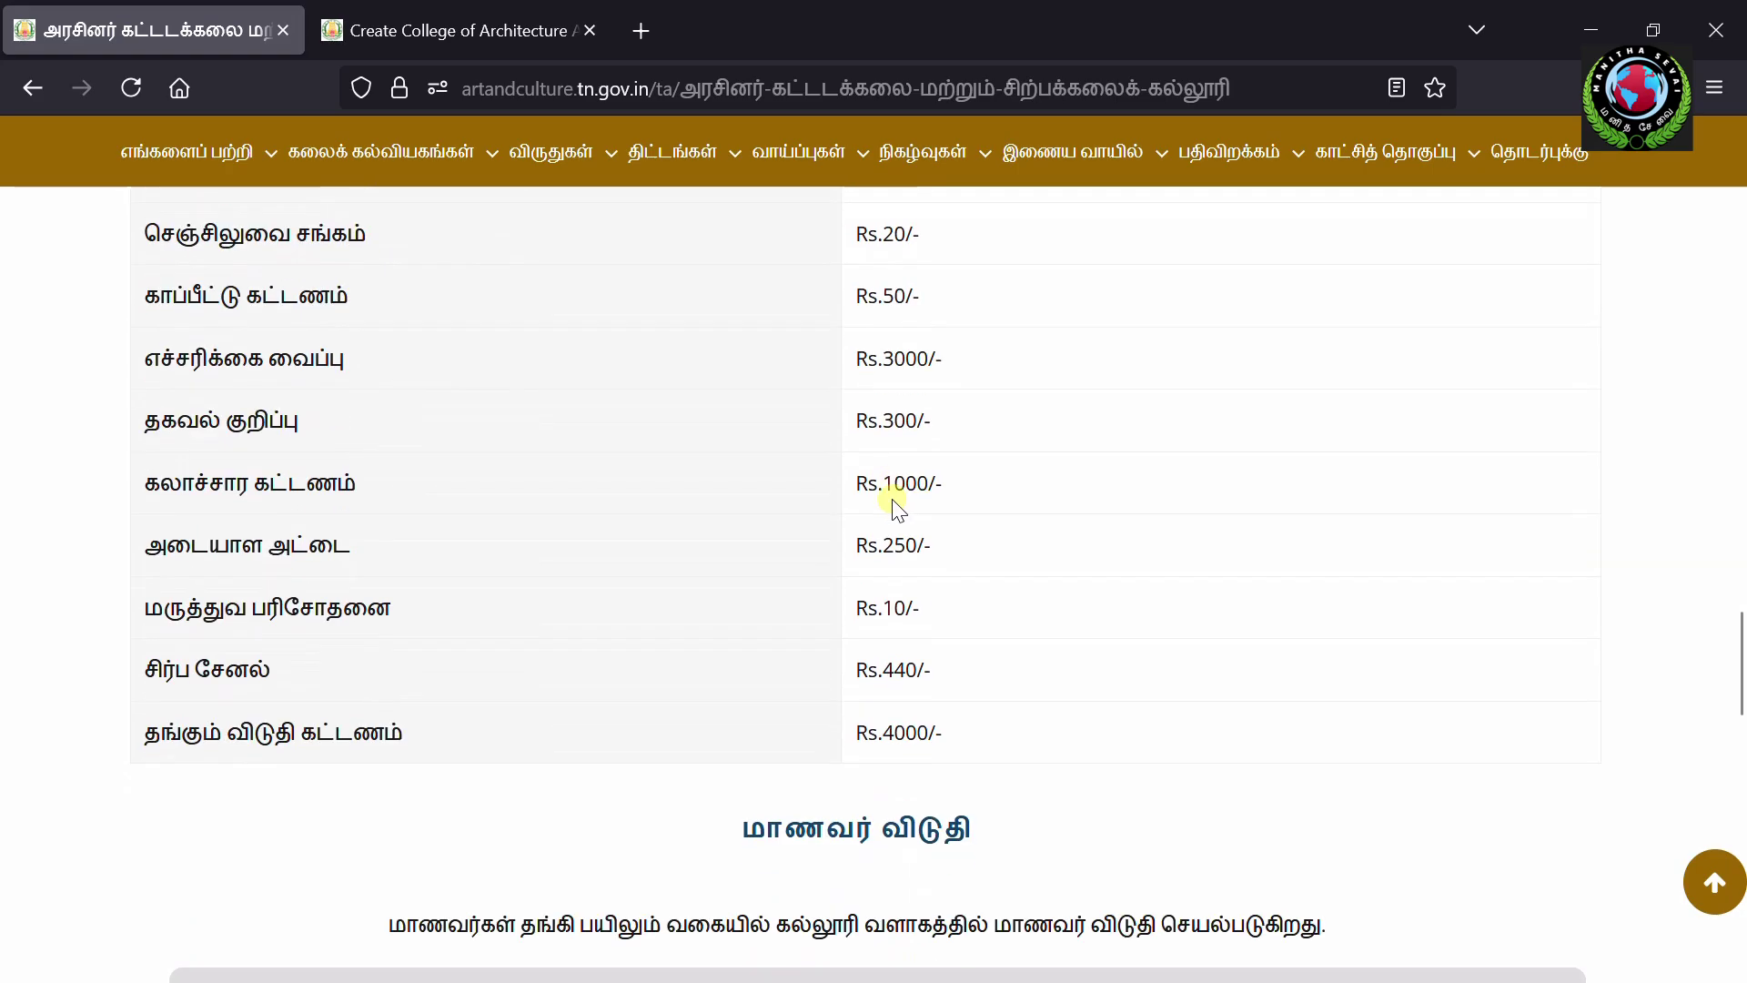
scroll(891, 498, down, 1)
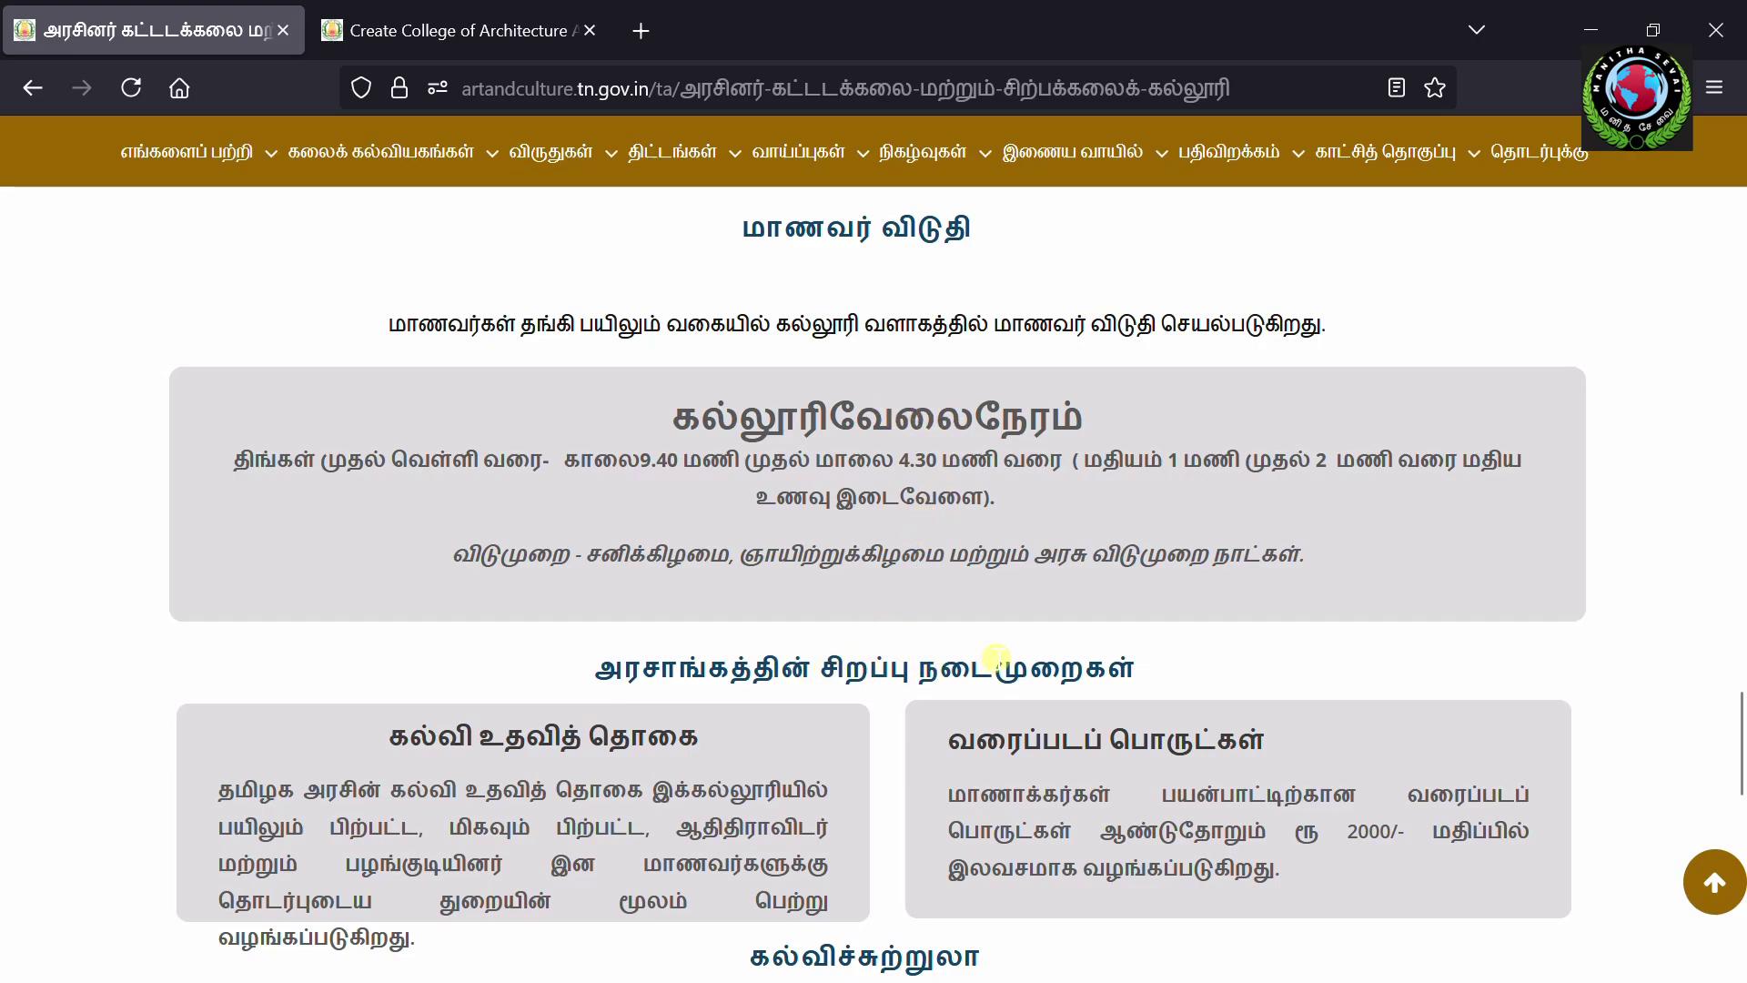
scroll(996, 655, down, 3)
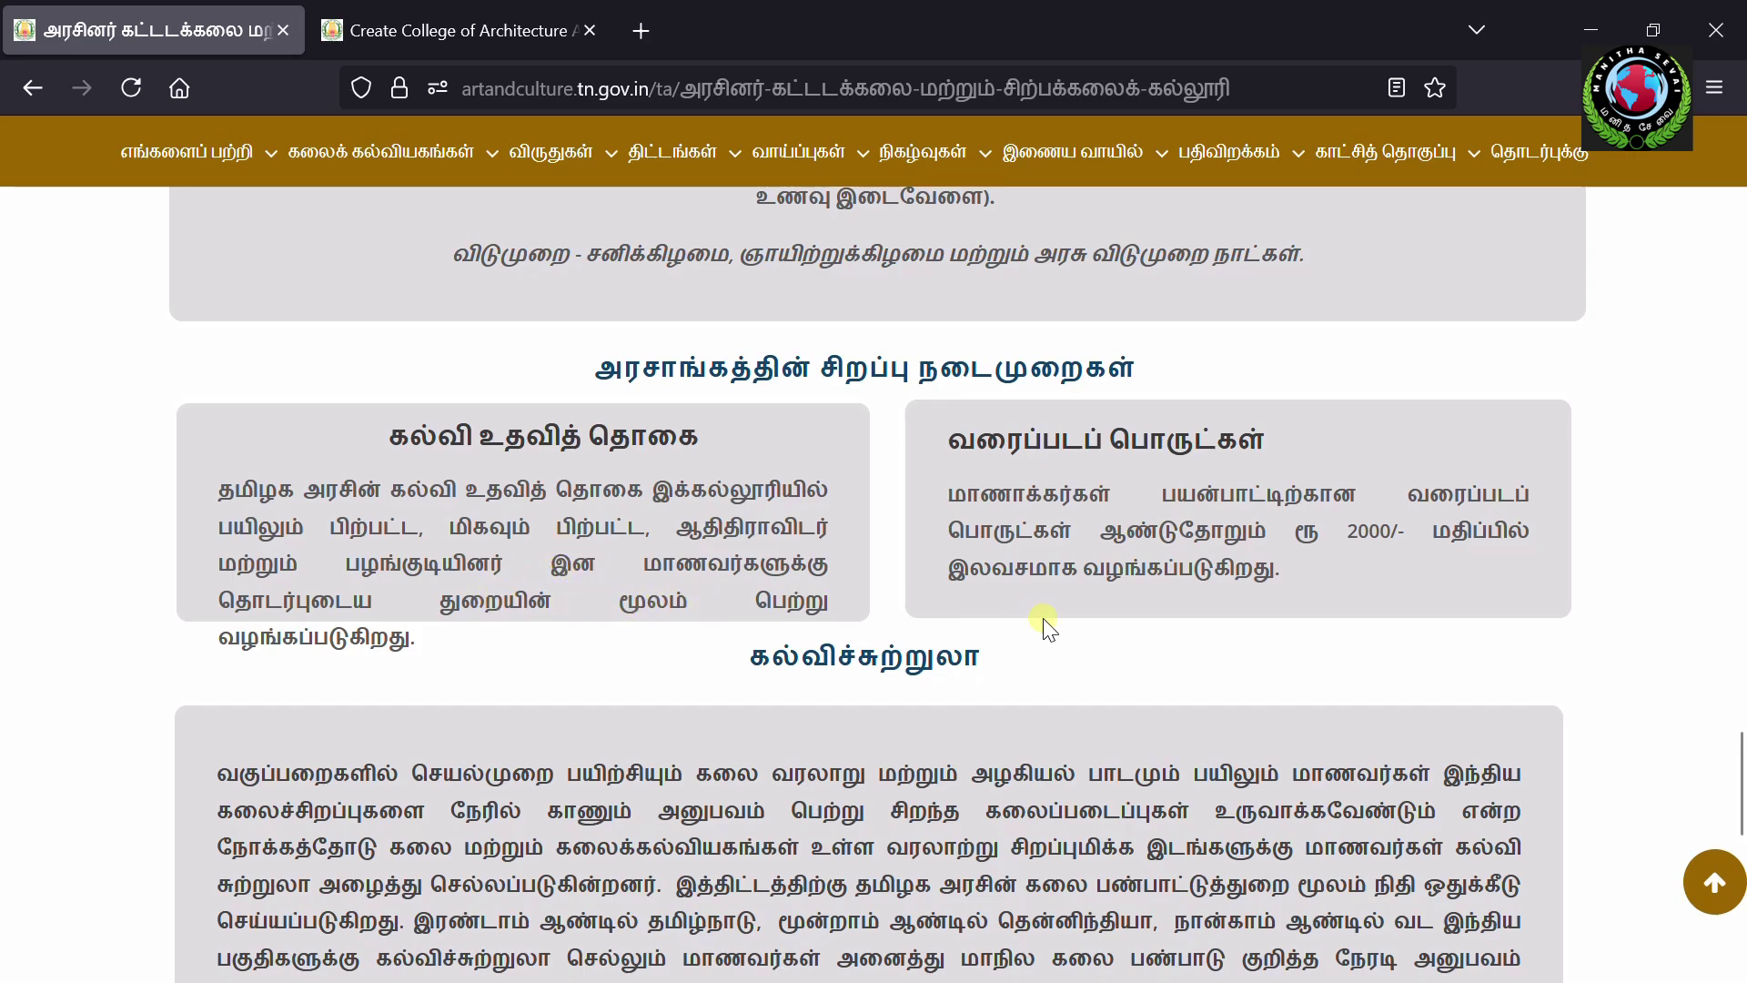
scroll(1045, 624, down, 10)
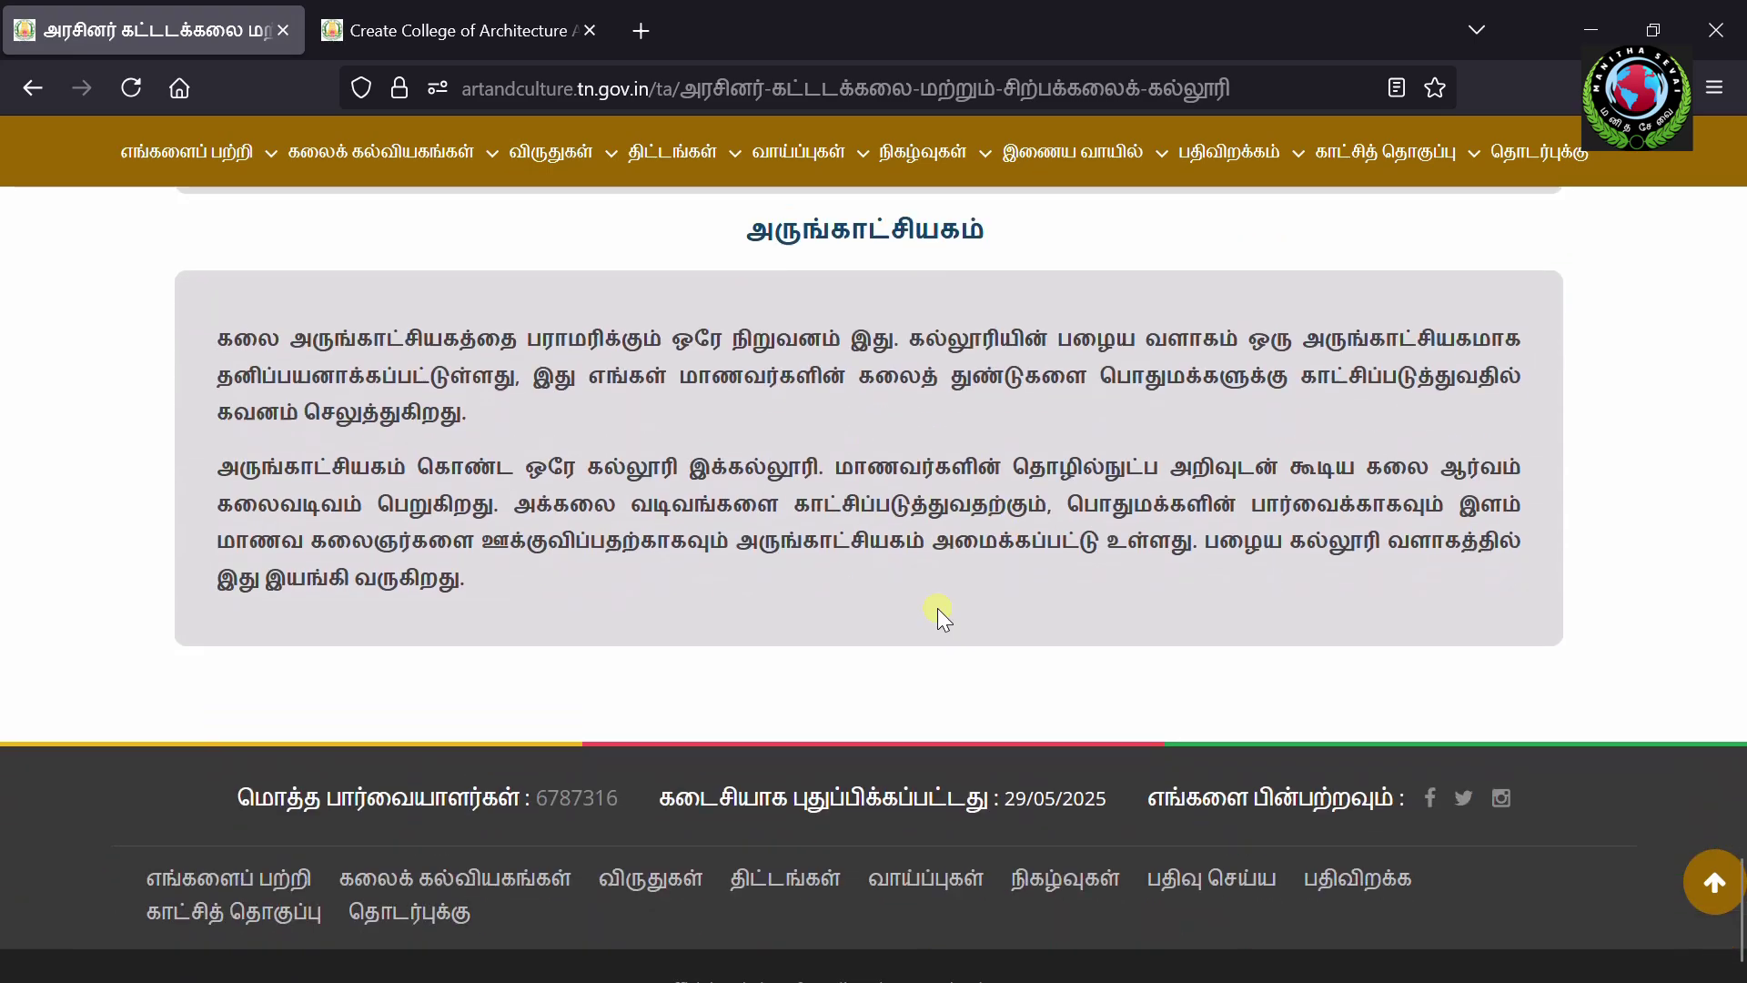
Step: Return to the department's home page and switch to the open College of Architecture and Sculpture admission application form
scroll(938, 610, up, 15)
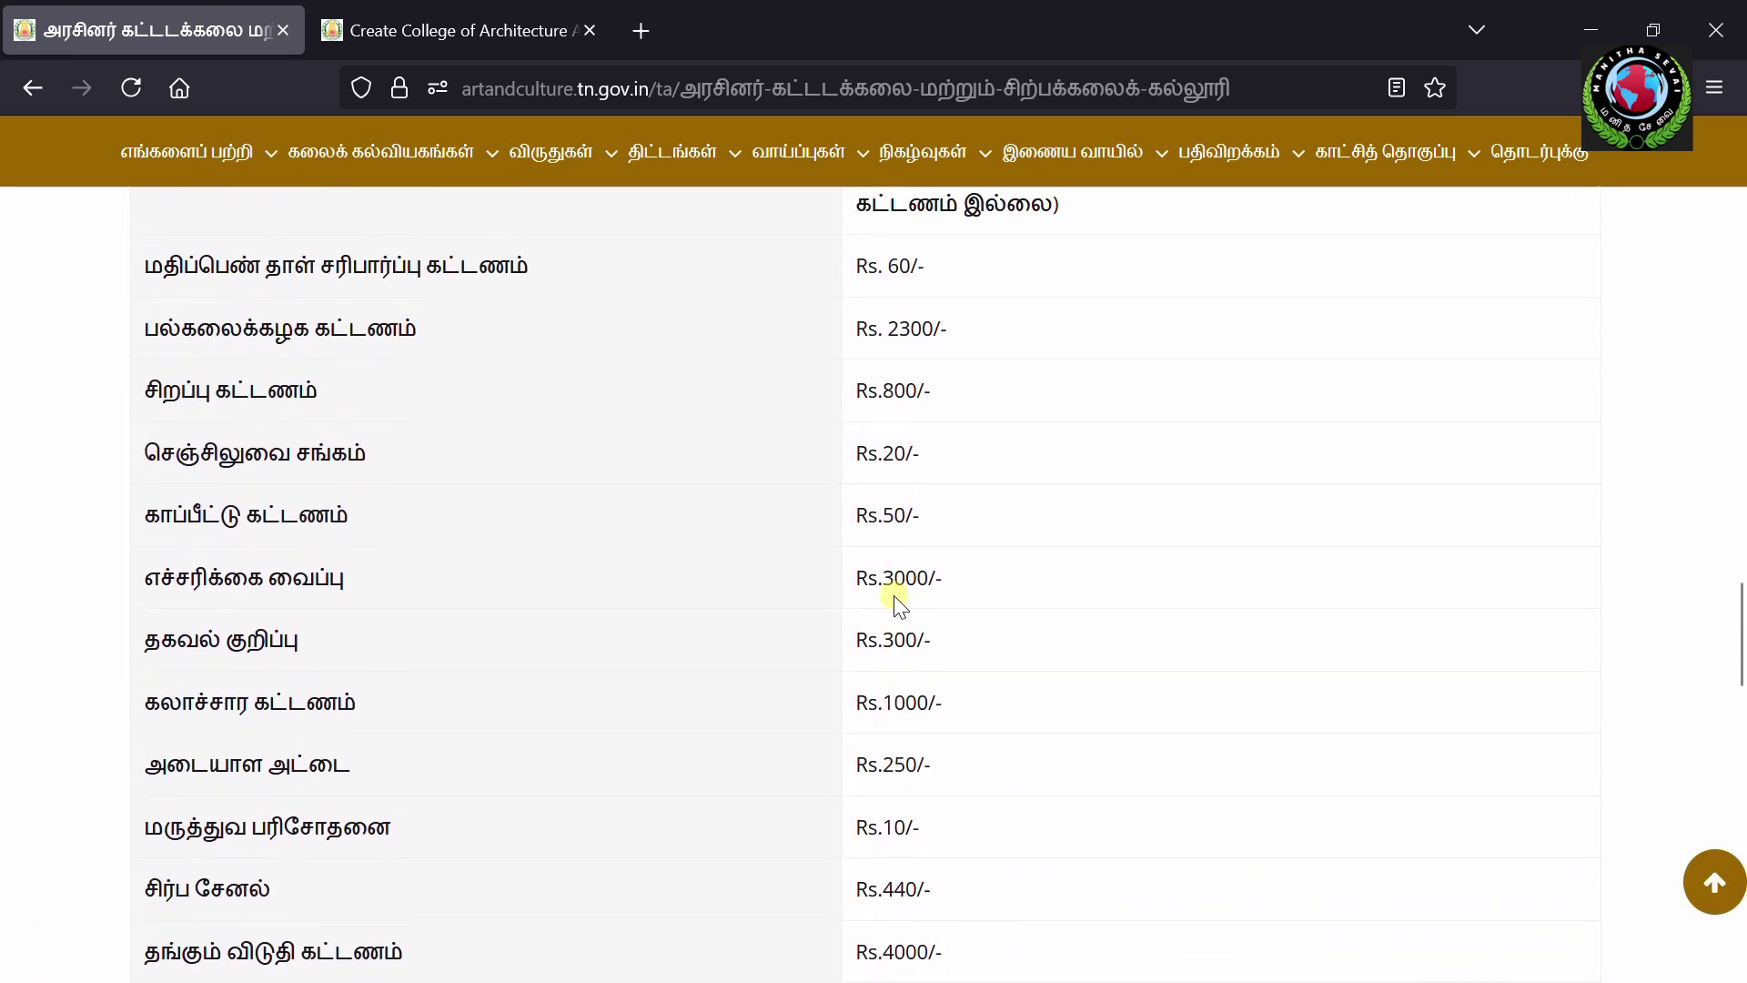
scroll(900, 603, up, 15)
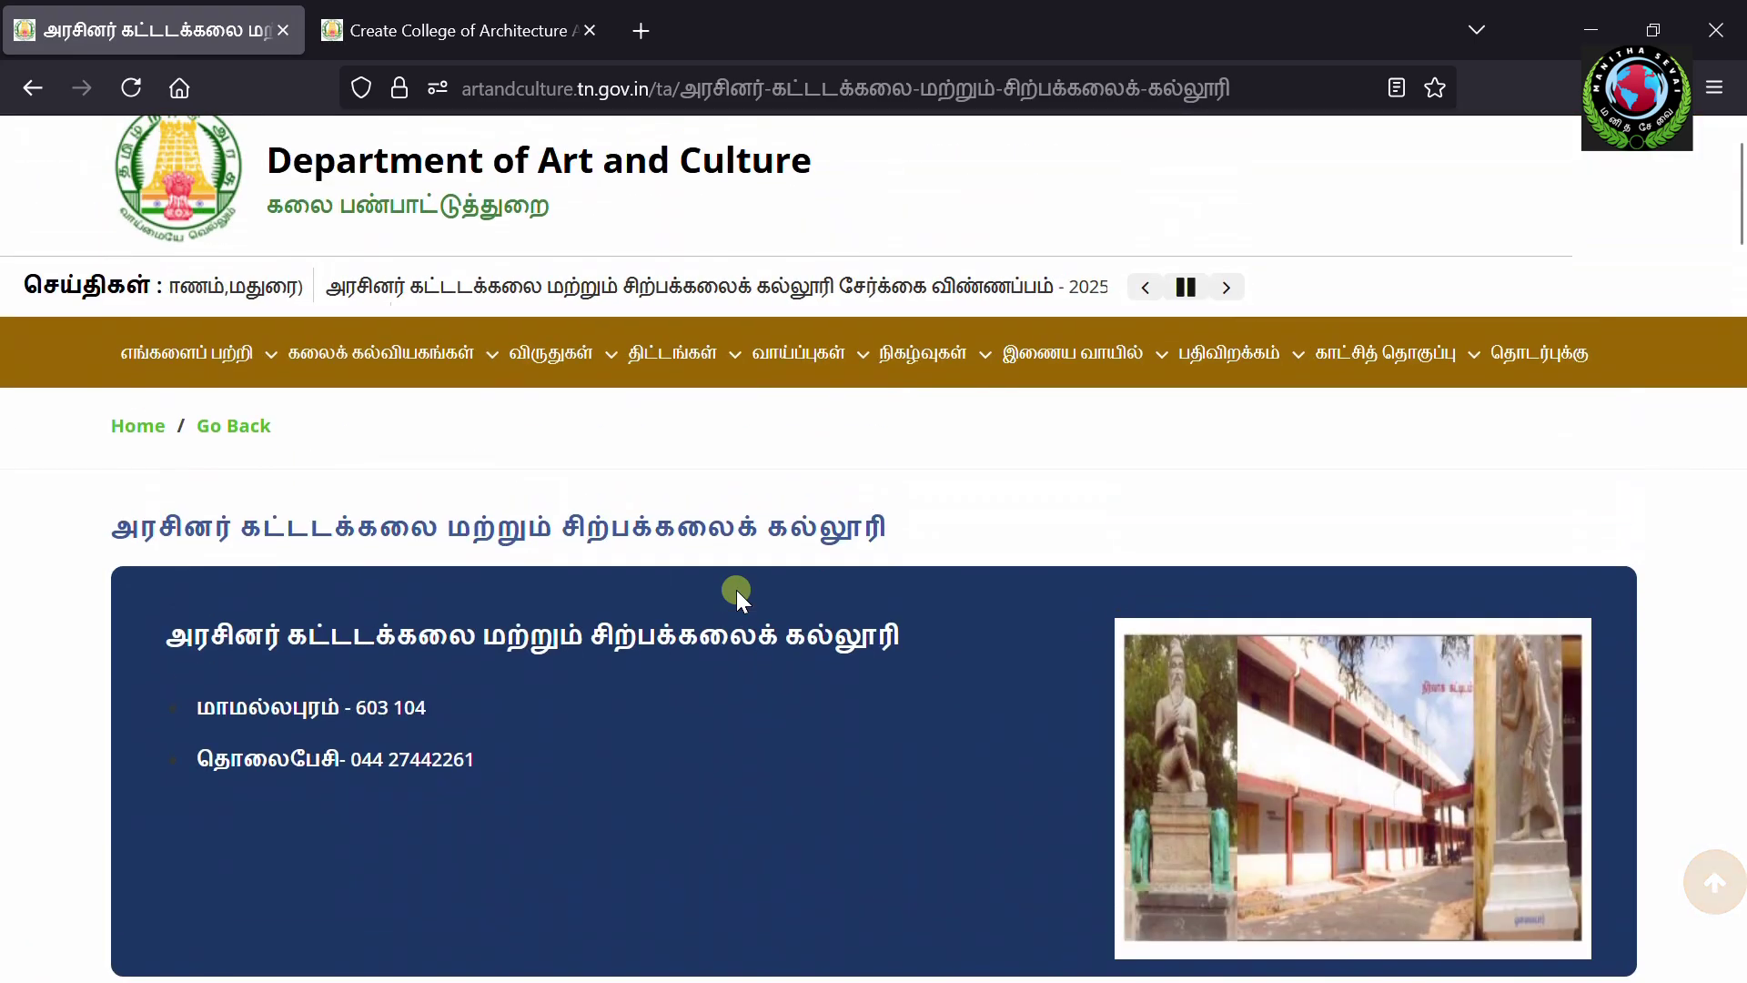
scroll(735, 590, up, 1)
click(215, 253)
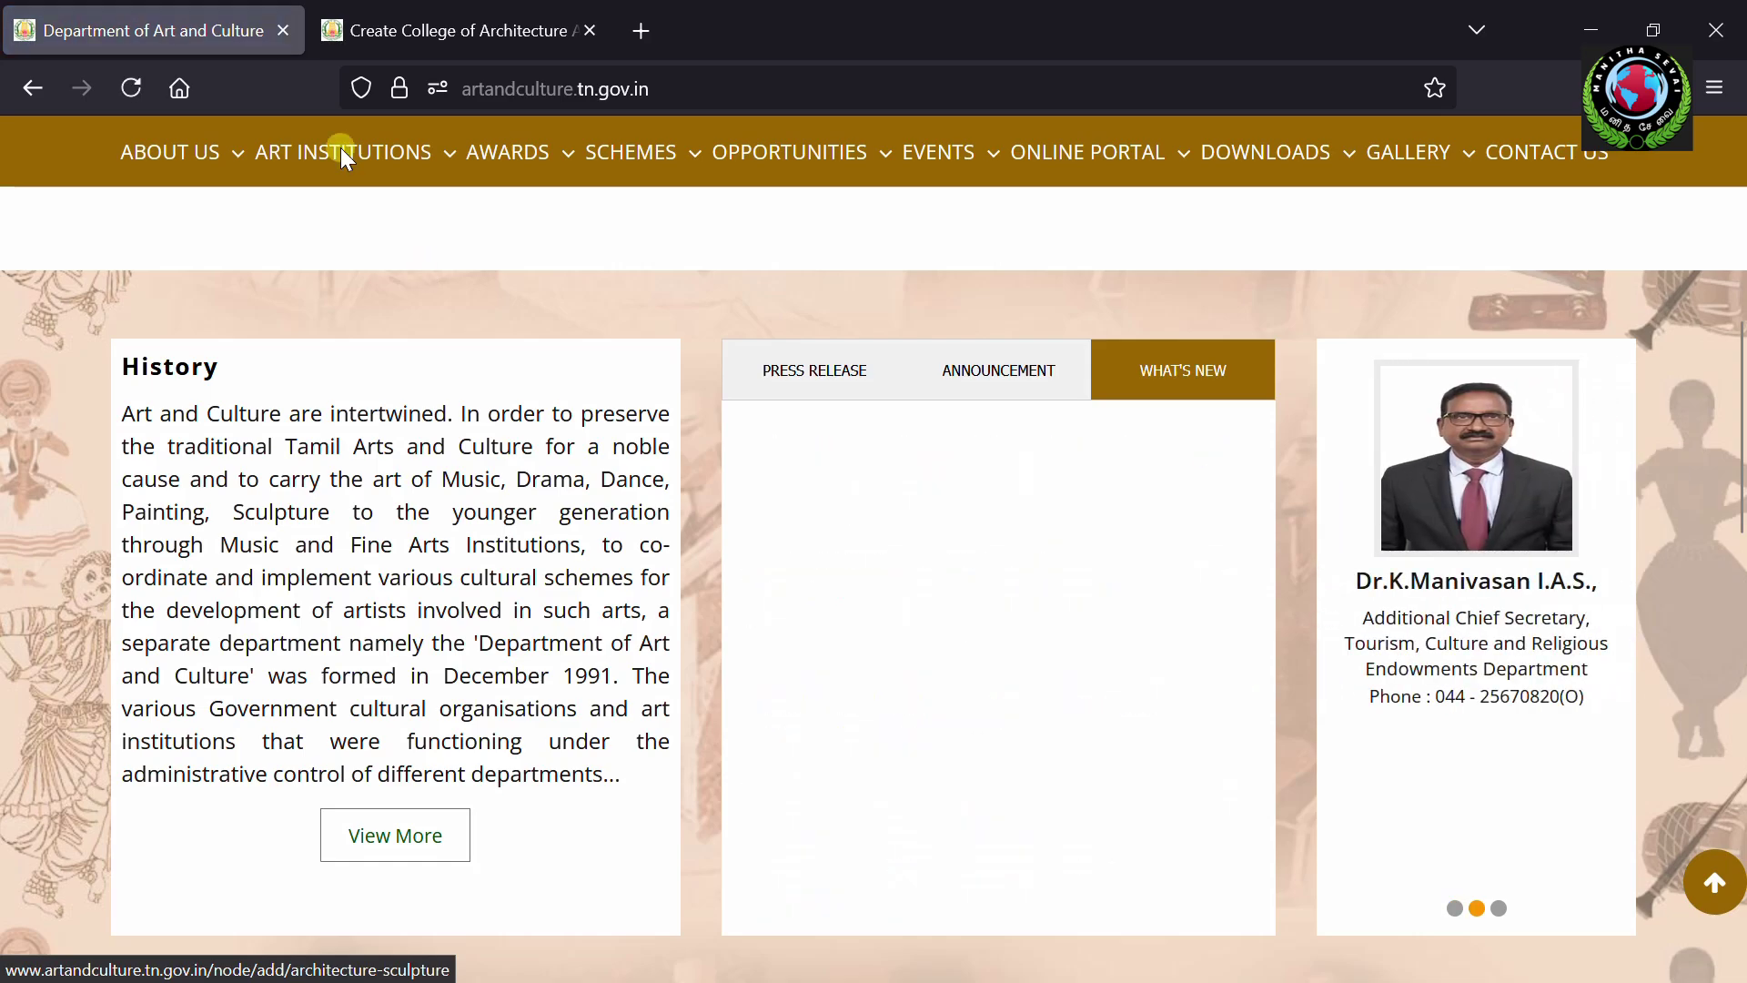
click(394, 33)
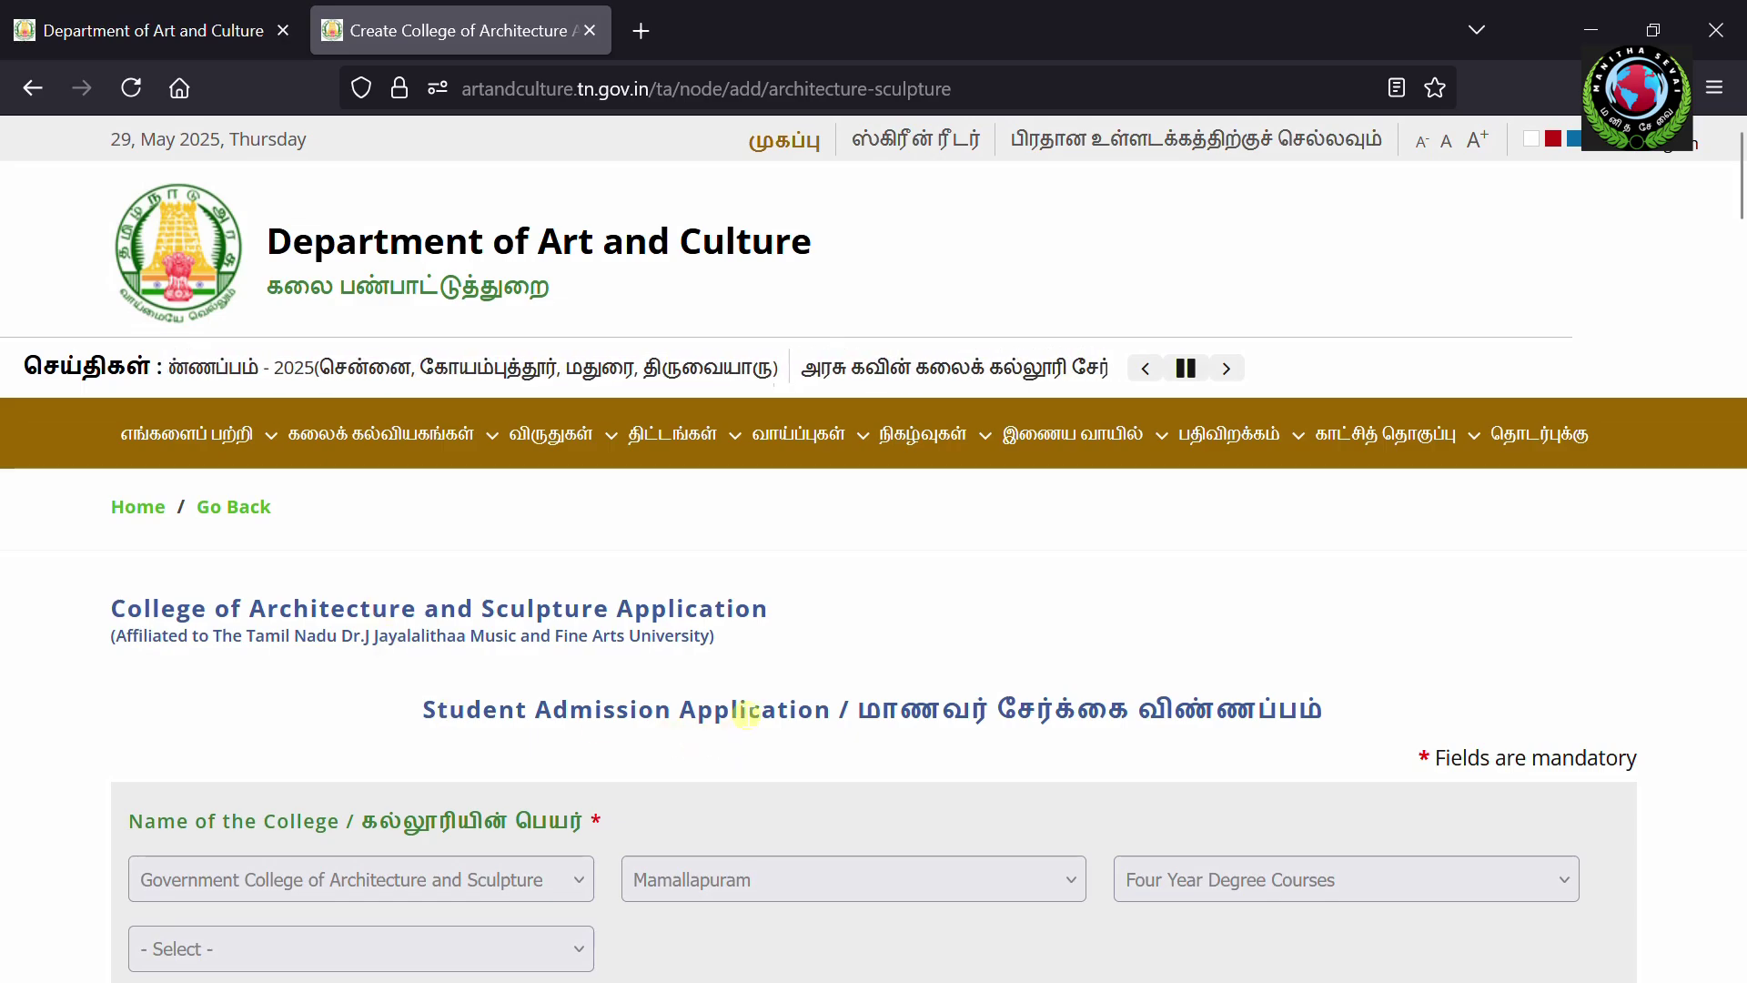
Step: Set the college fields to Government College of Architecture and Sculpture, Mamallapuram, Four Year Degree Courses and B.F.A (Traditional Sculpture)
scroll(741, 692, down, 4)
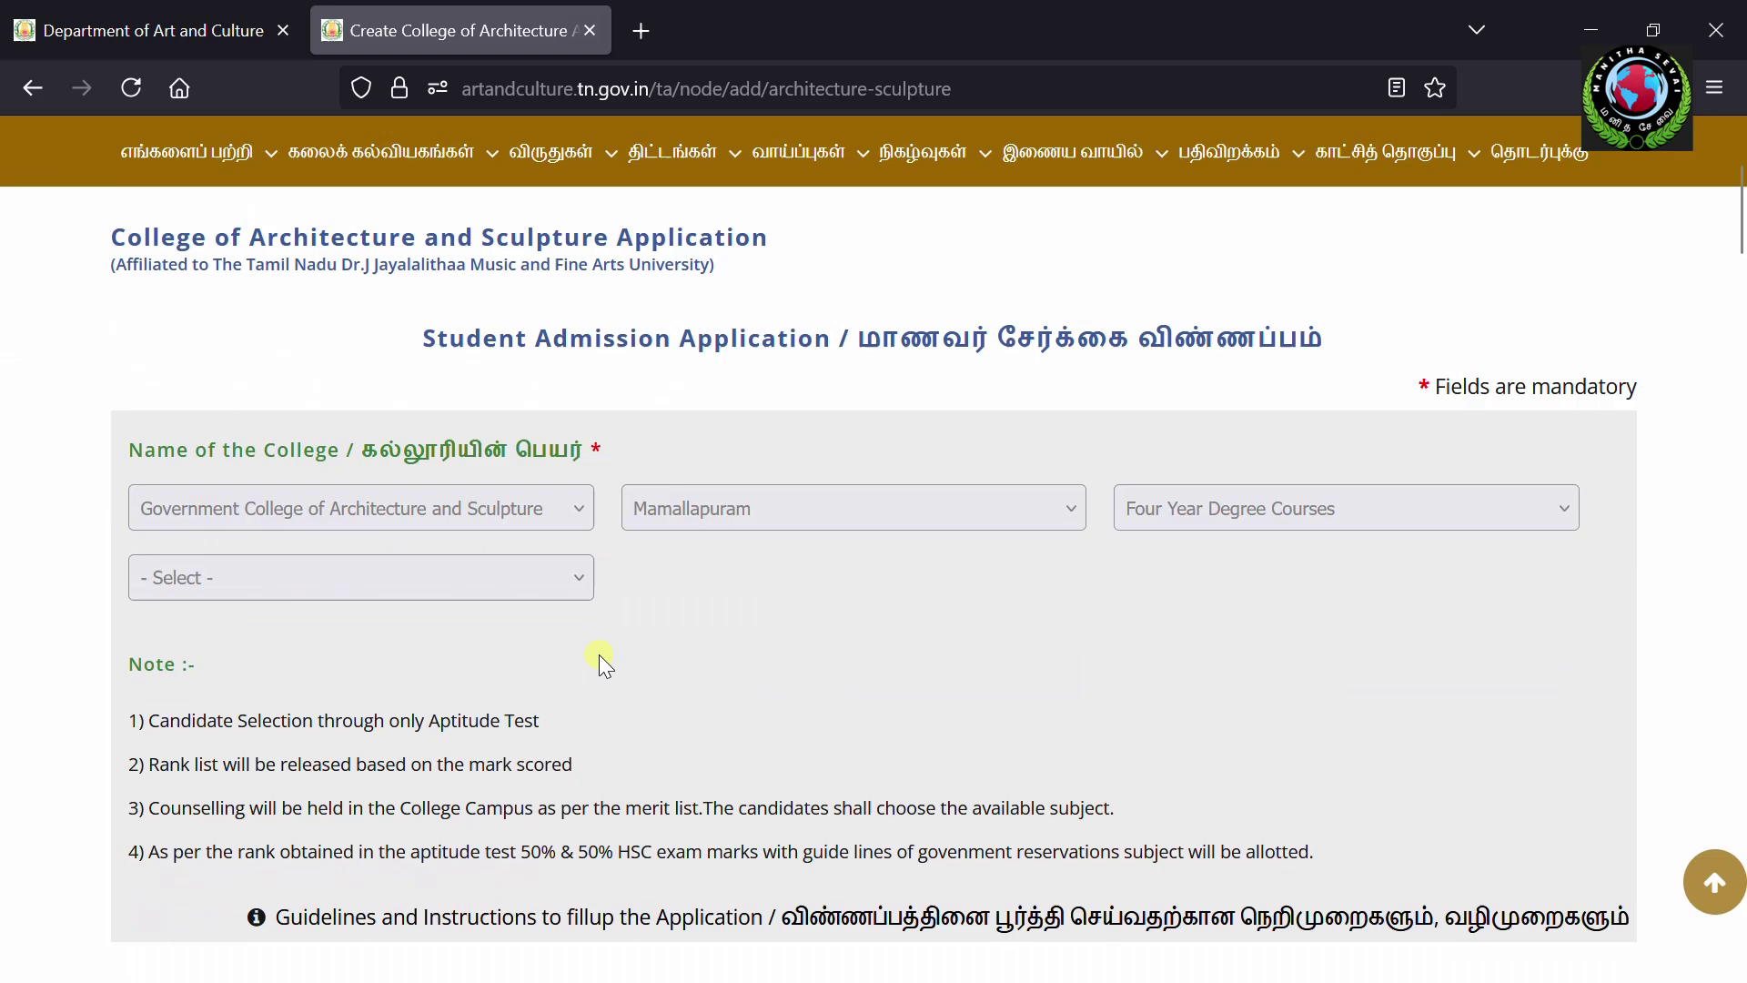
click(426, 506)
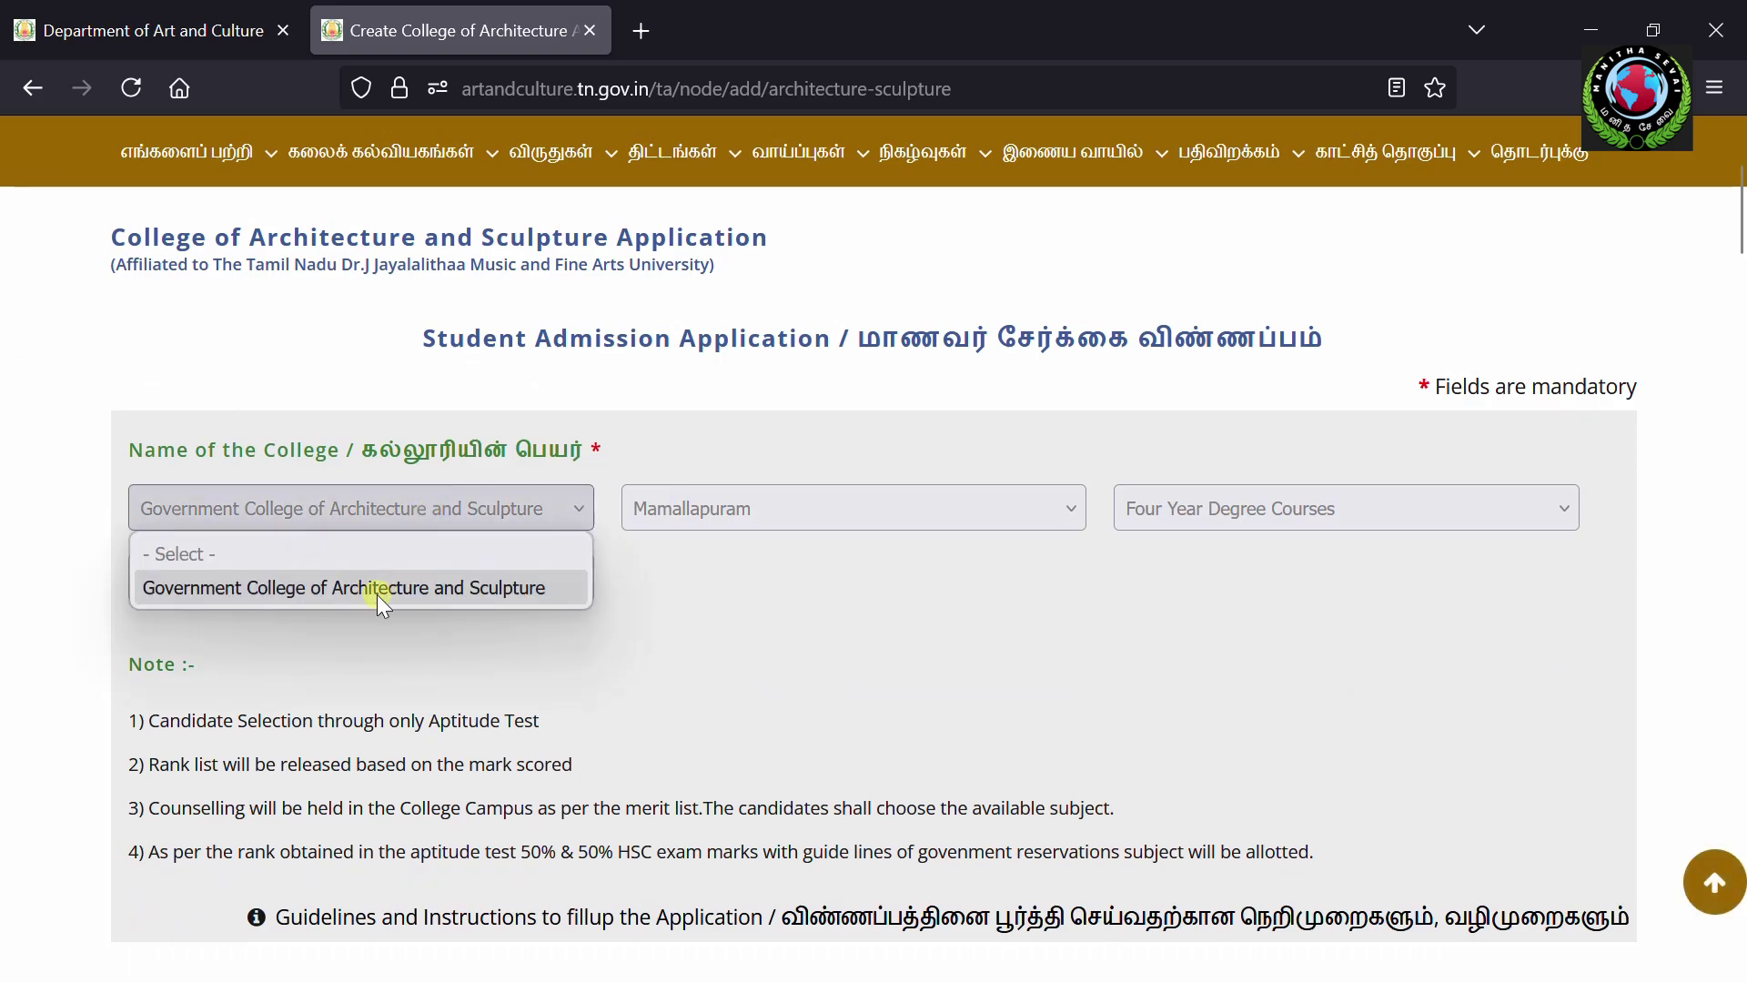
click(442, 589)
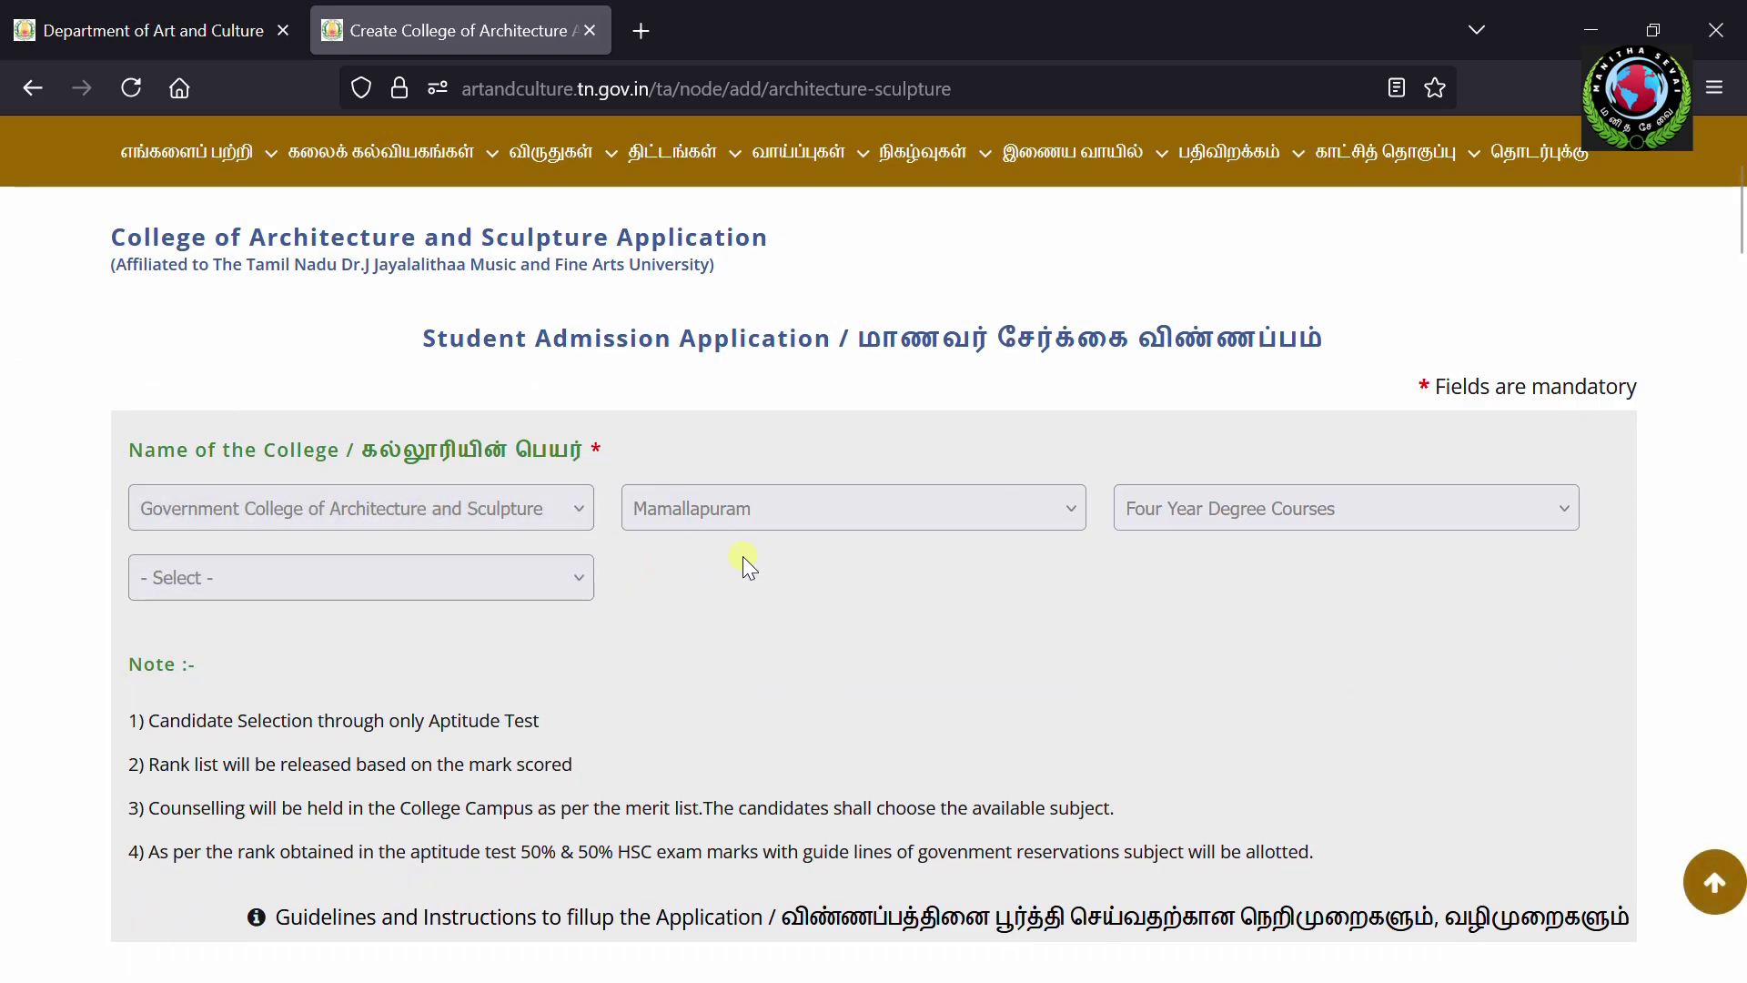
click(865, 515)
click(865, 515)
click(1178, 515)
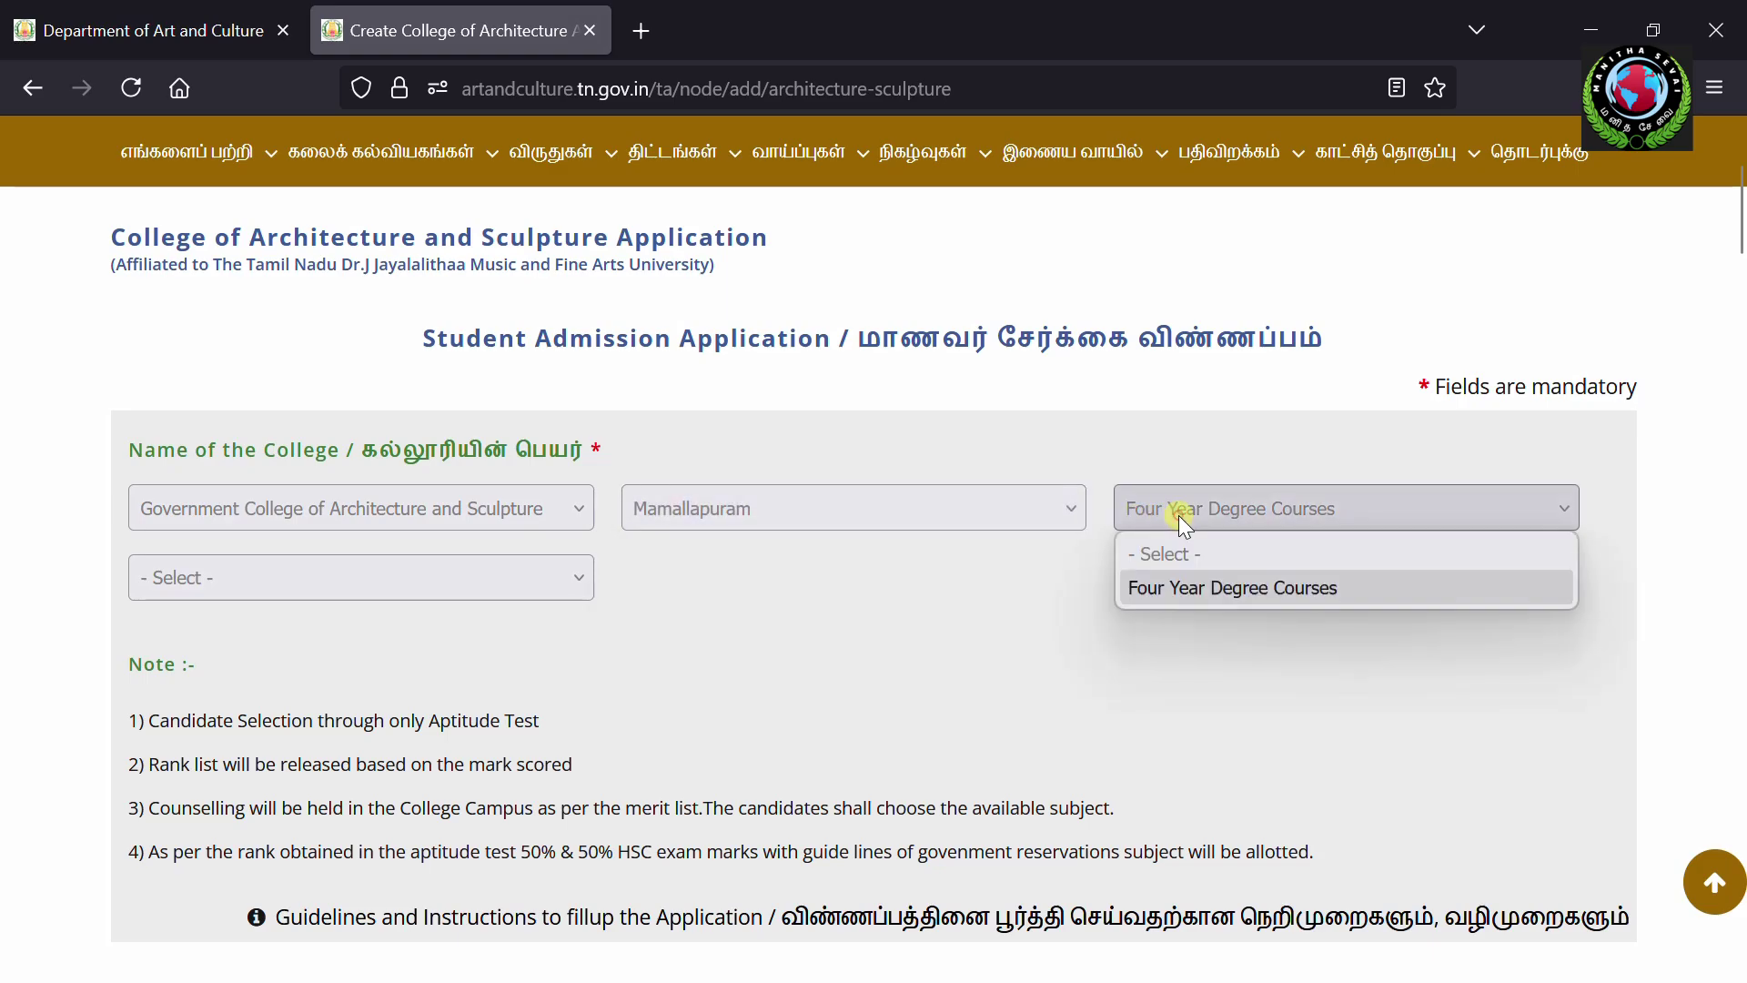
click(1174, 581)
click(343, 575)
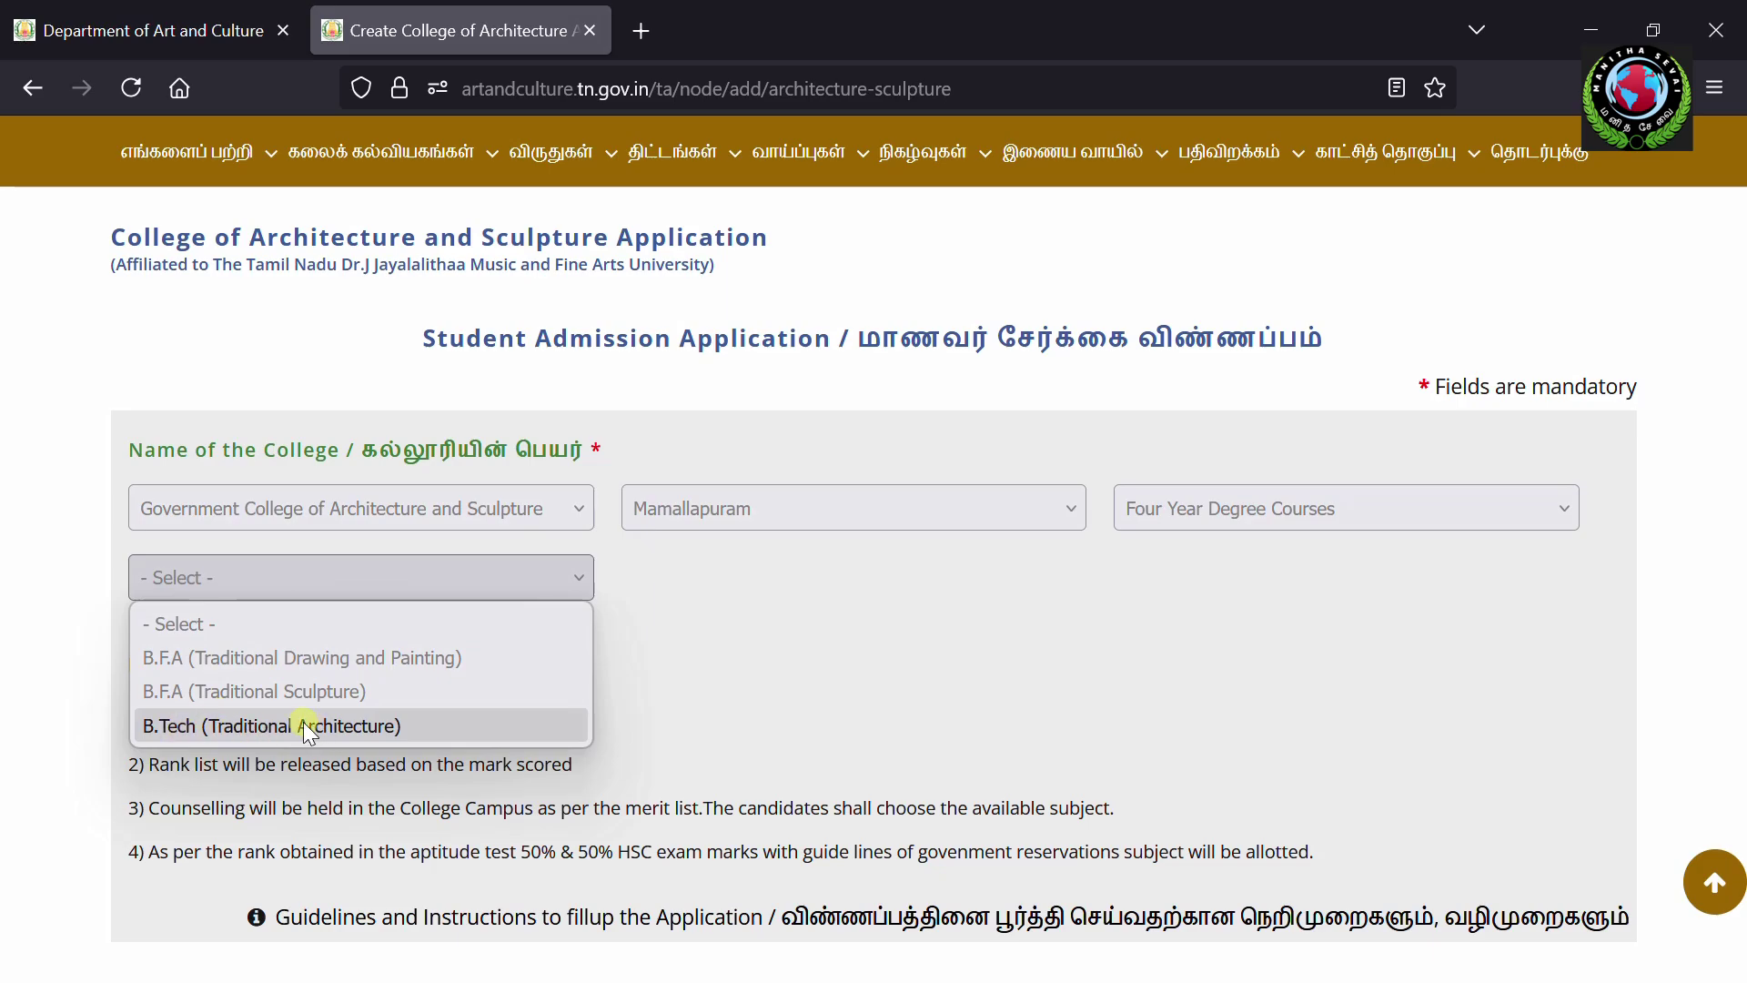
click(265, 695)
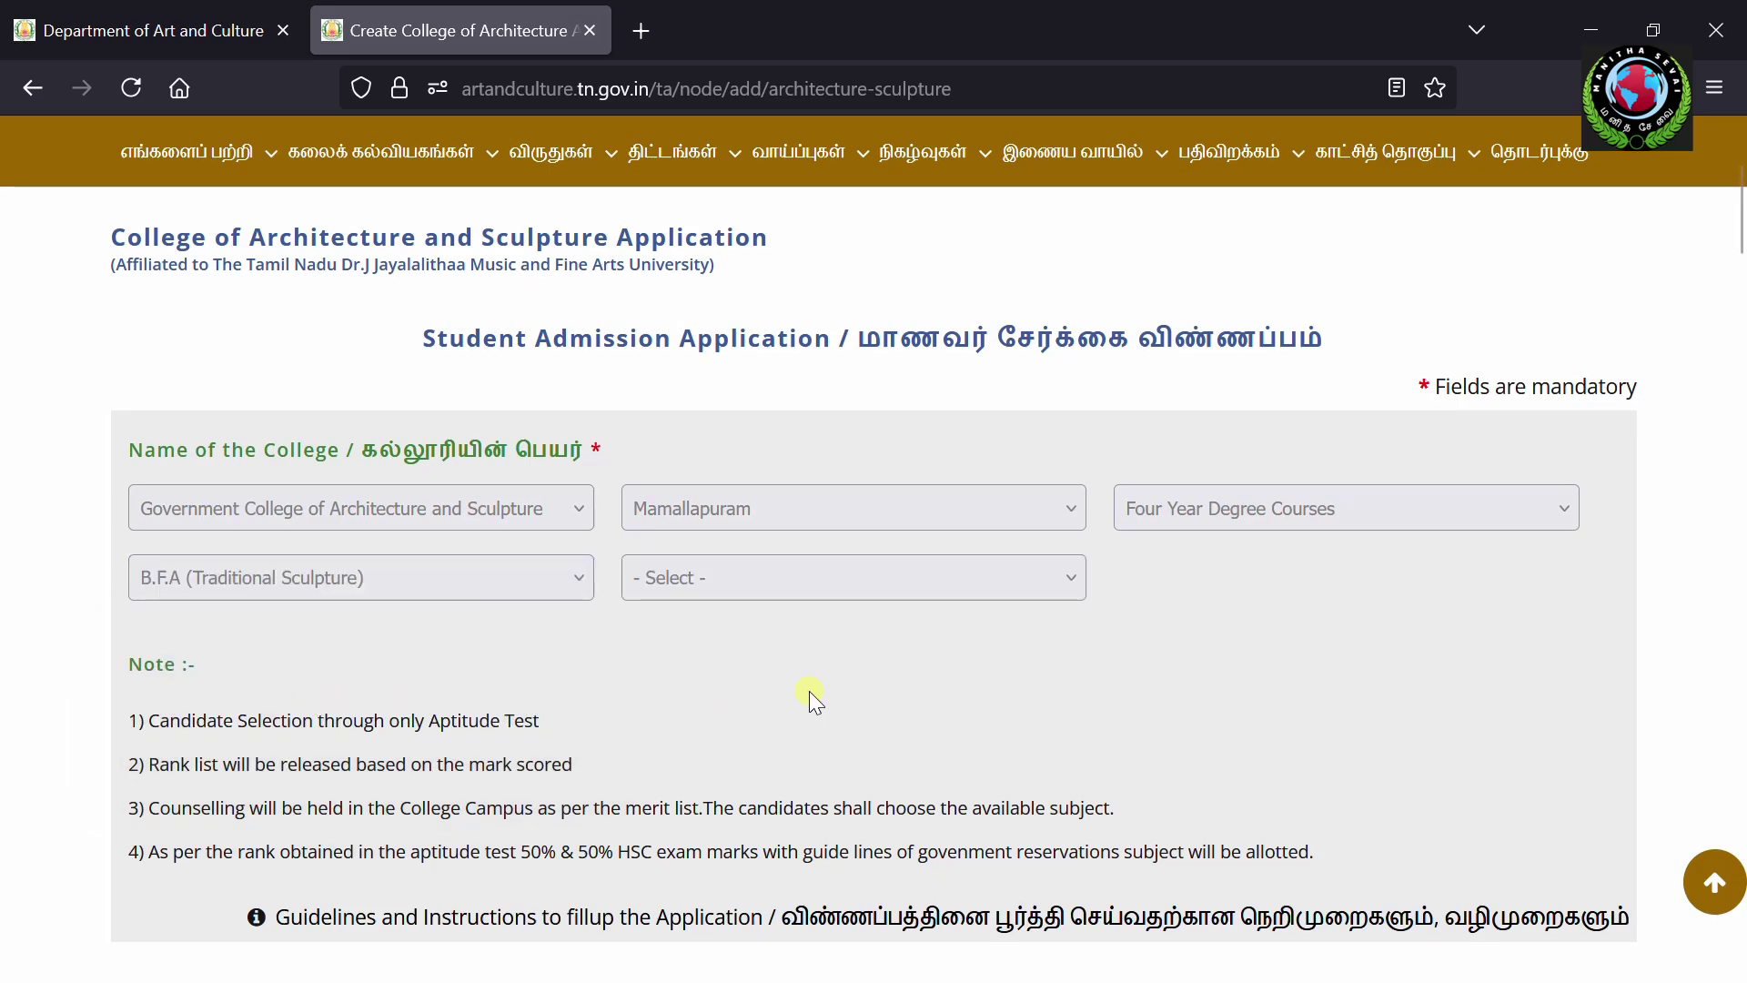
Step: Open the guidelines for filling in the application, examine the courses, eligibility, fees, hostel and scholarship sections, and close them
scroll(1079, 646, down, 3)
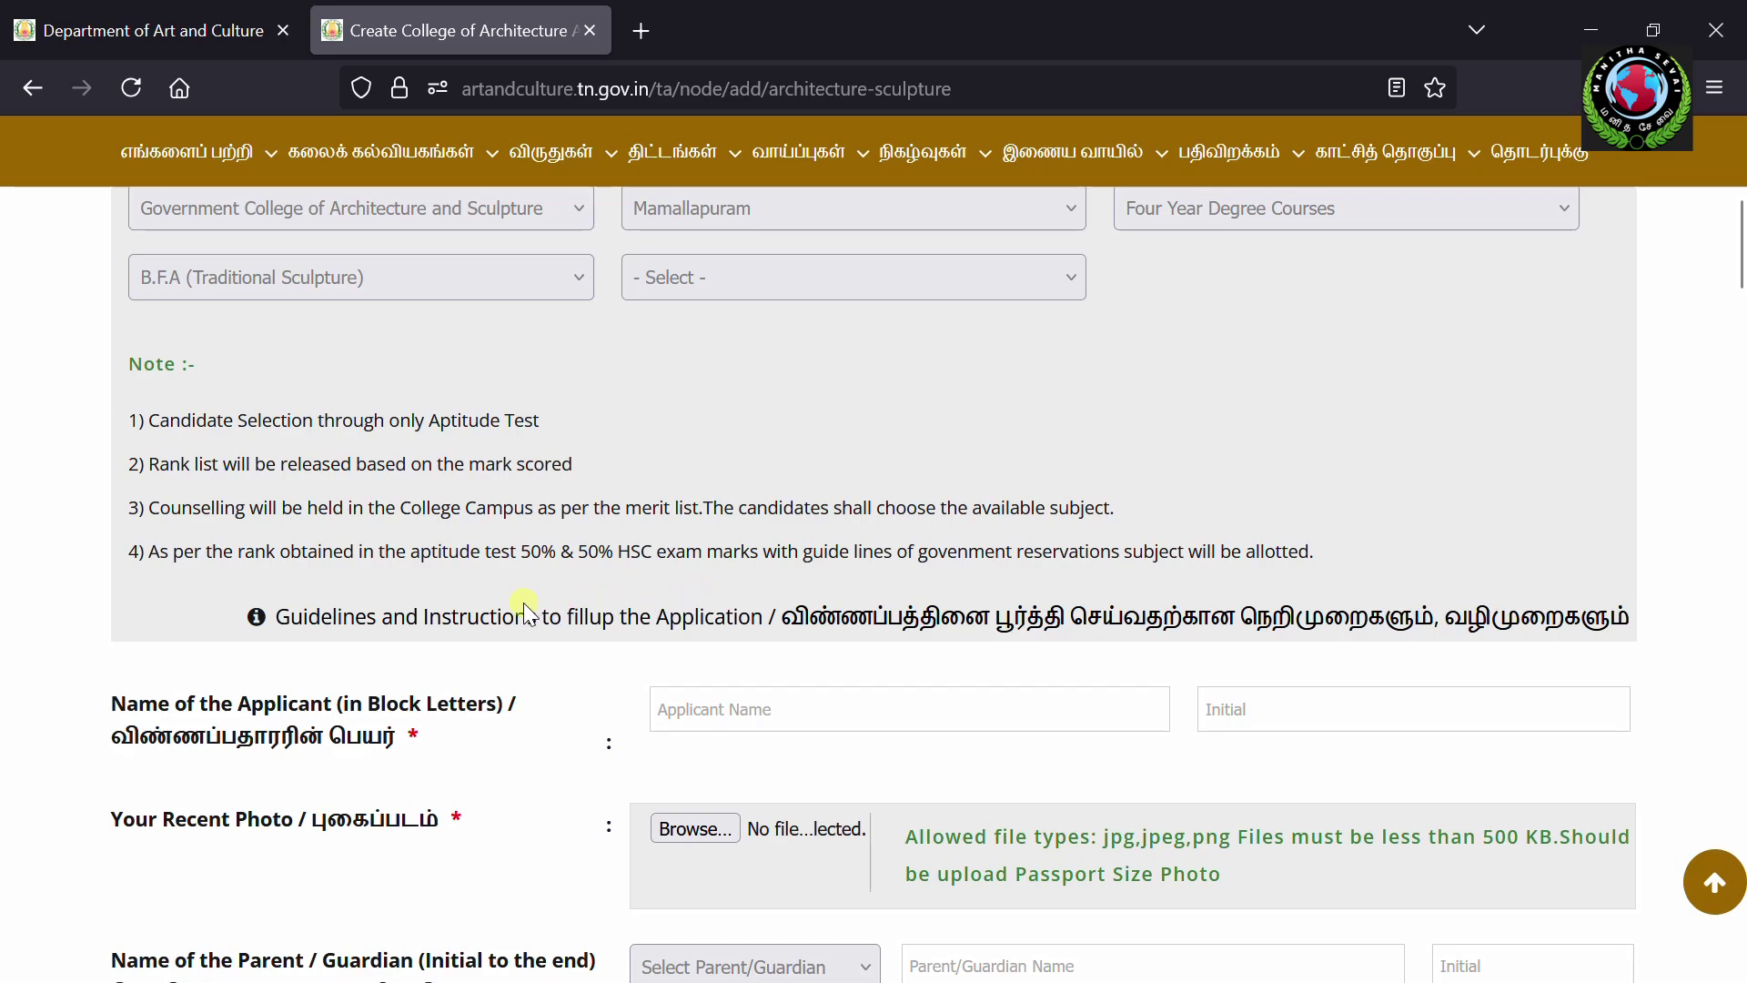
click(485, 621)
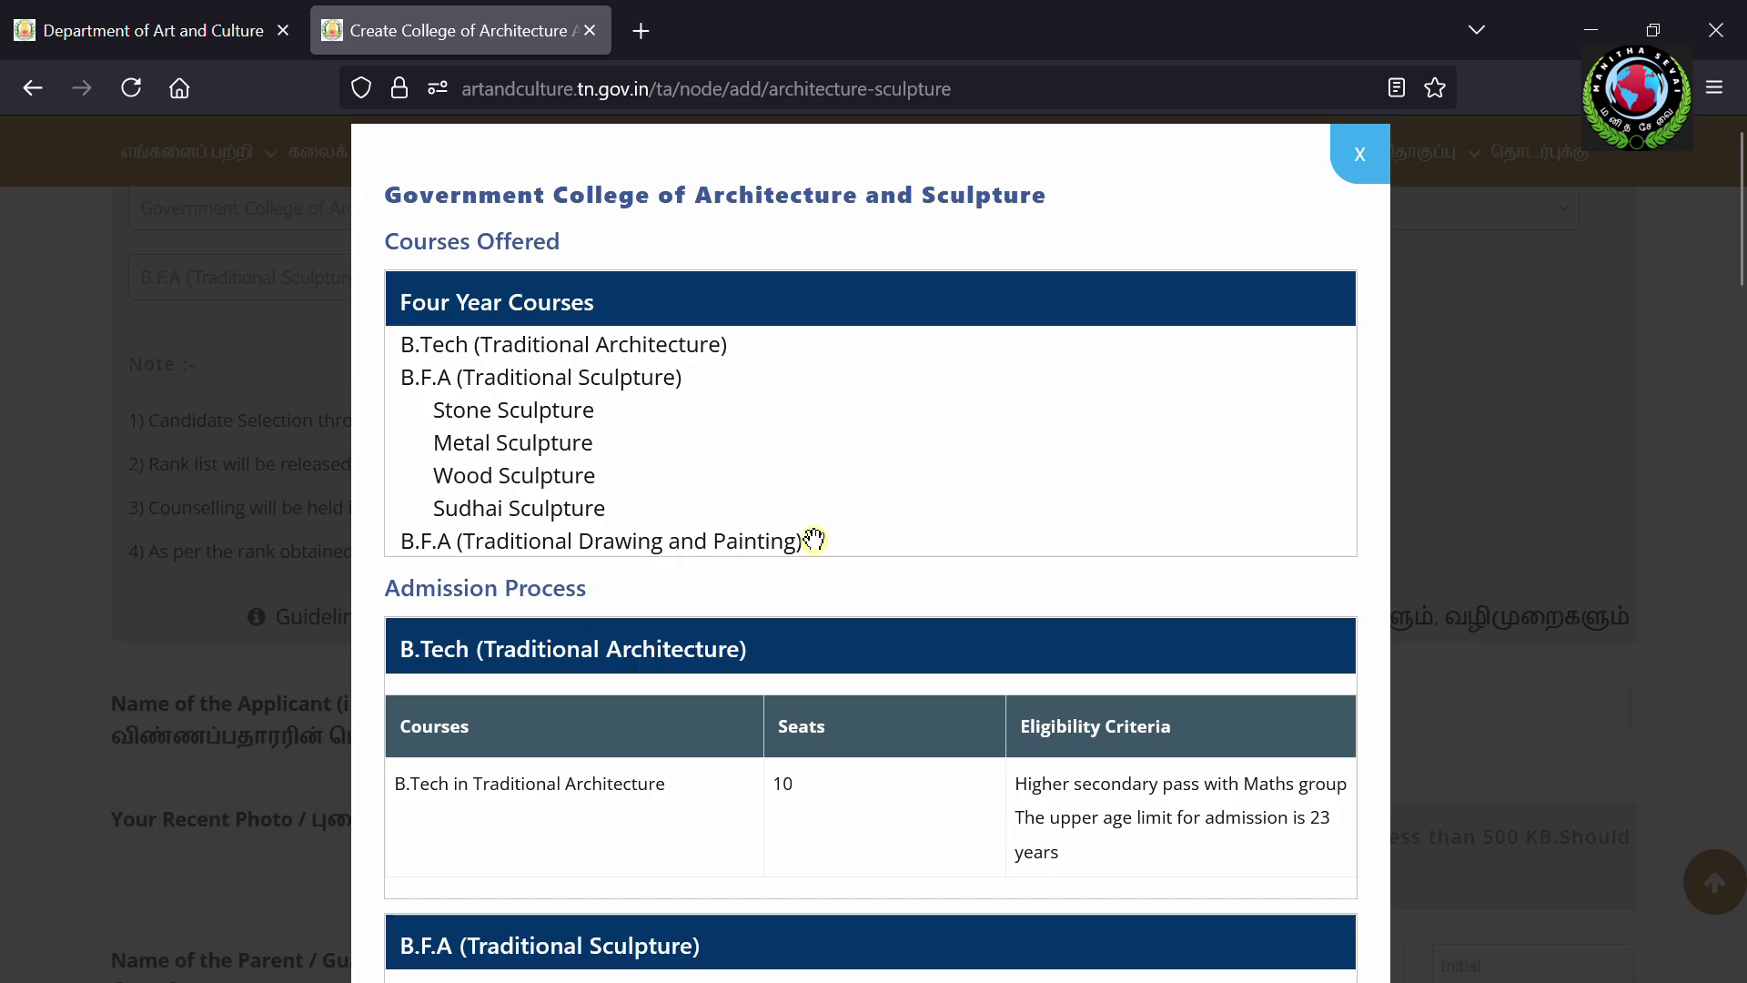
scroll(671, 363, down, 3)
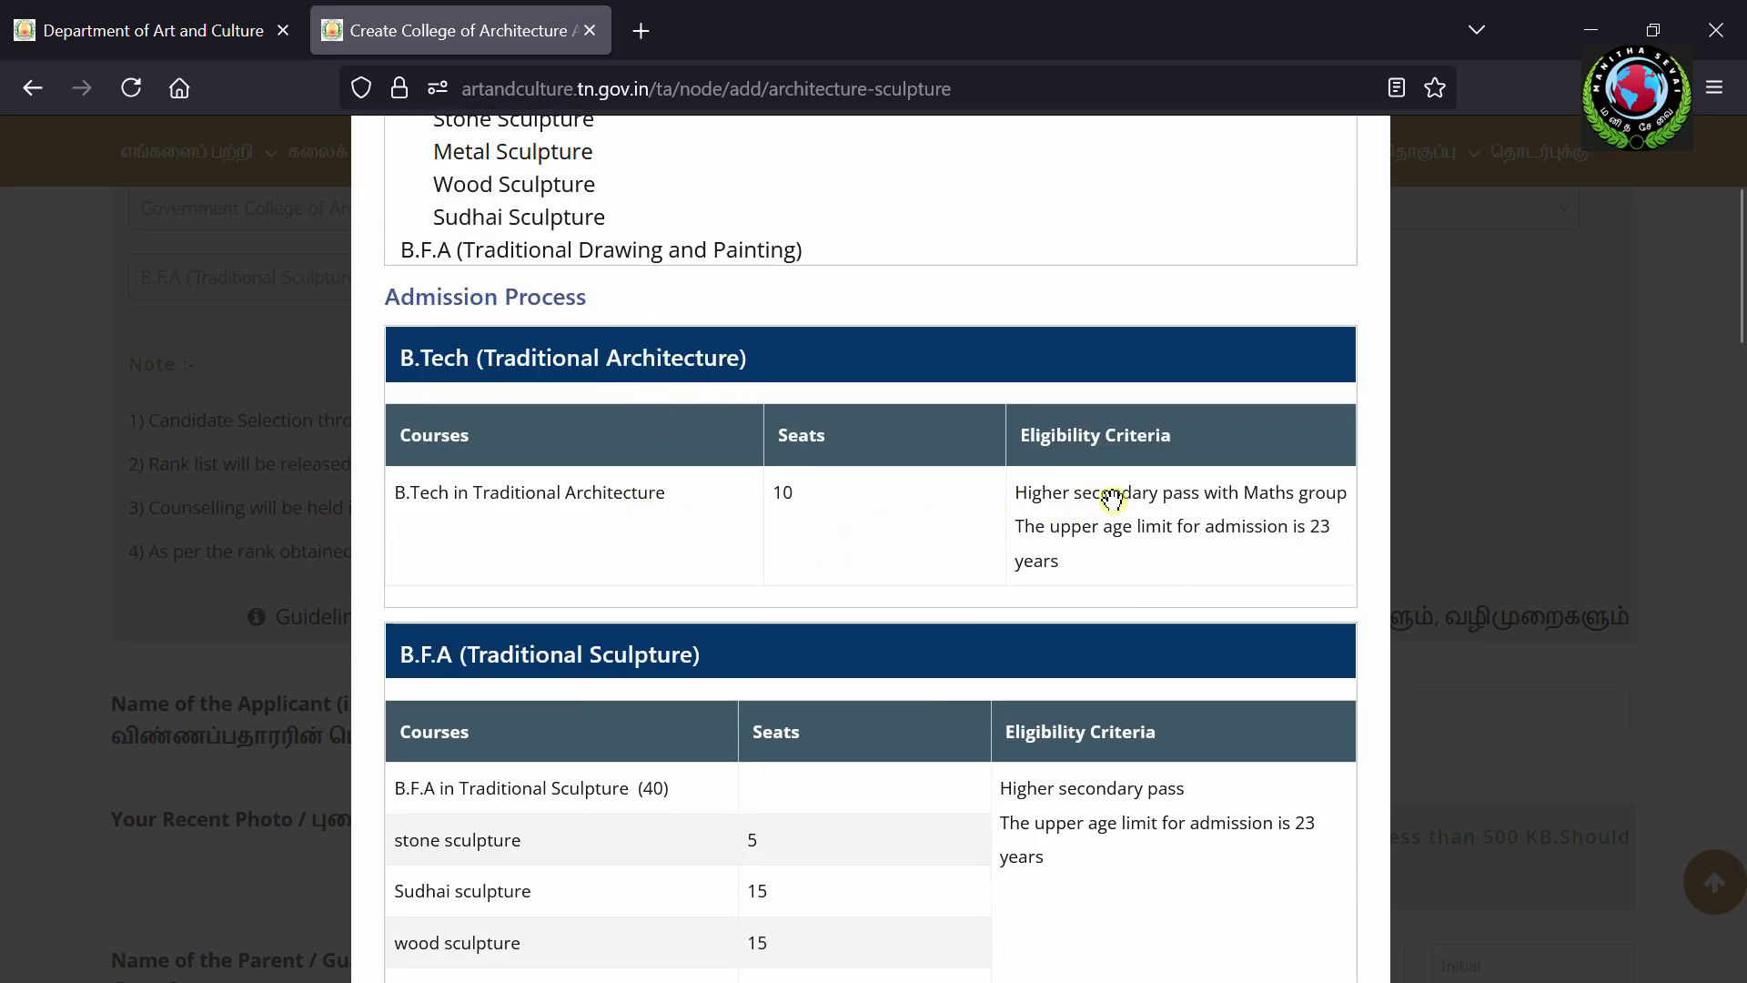
scroll(1108, 500, down, 13)
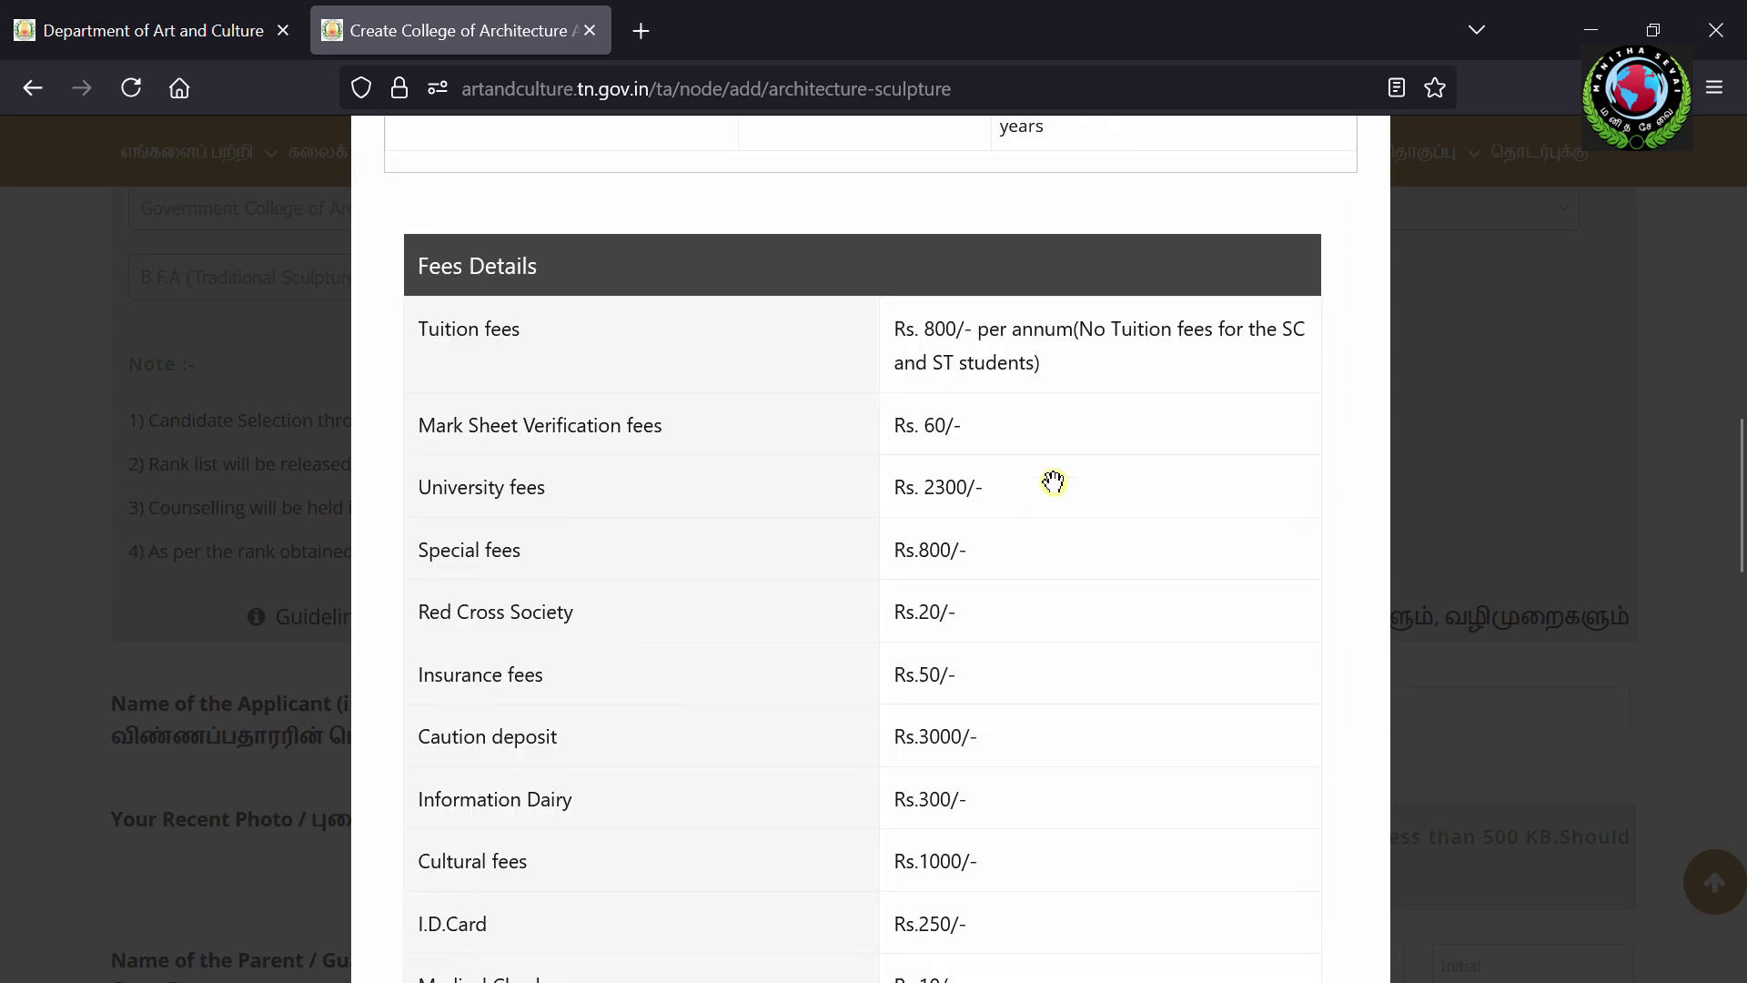
scroll(1069, 532, down, 6)
scroll(1075, 540, down, 3)
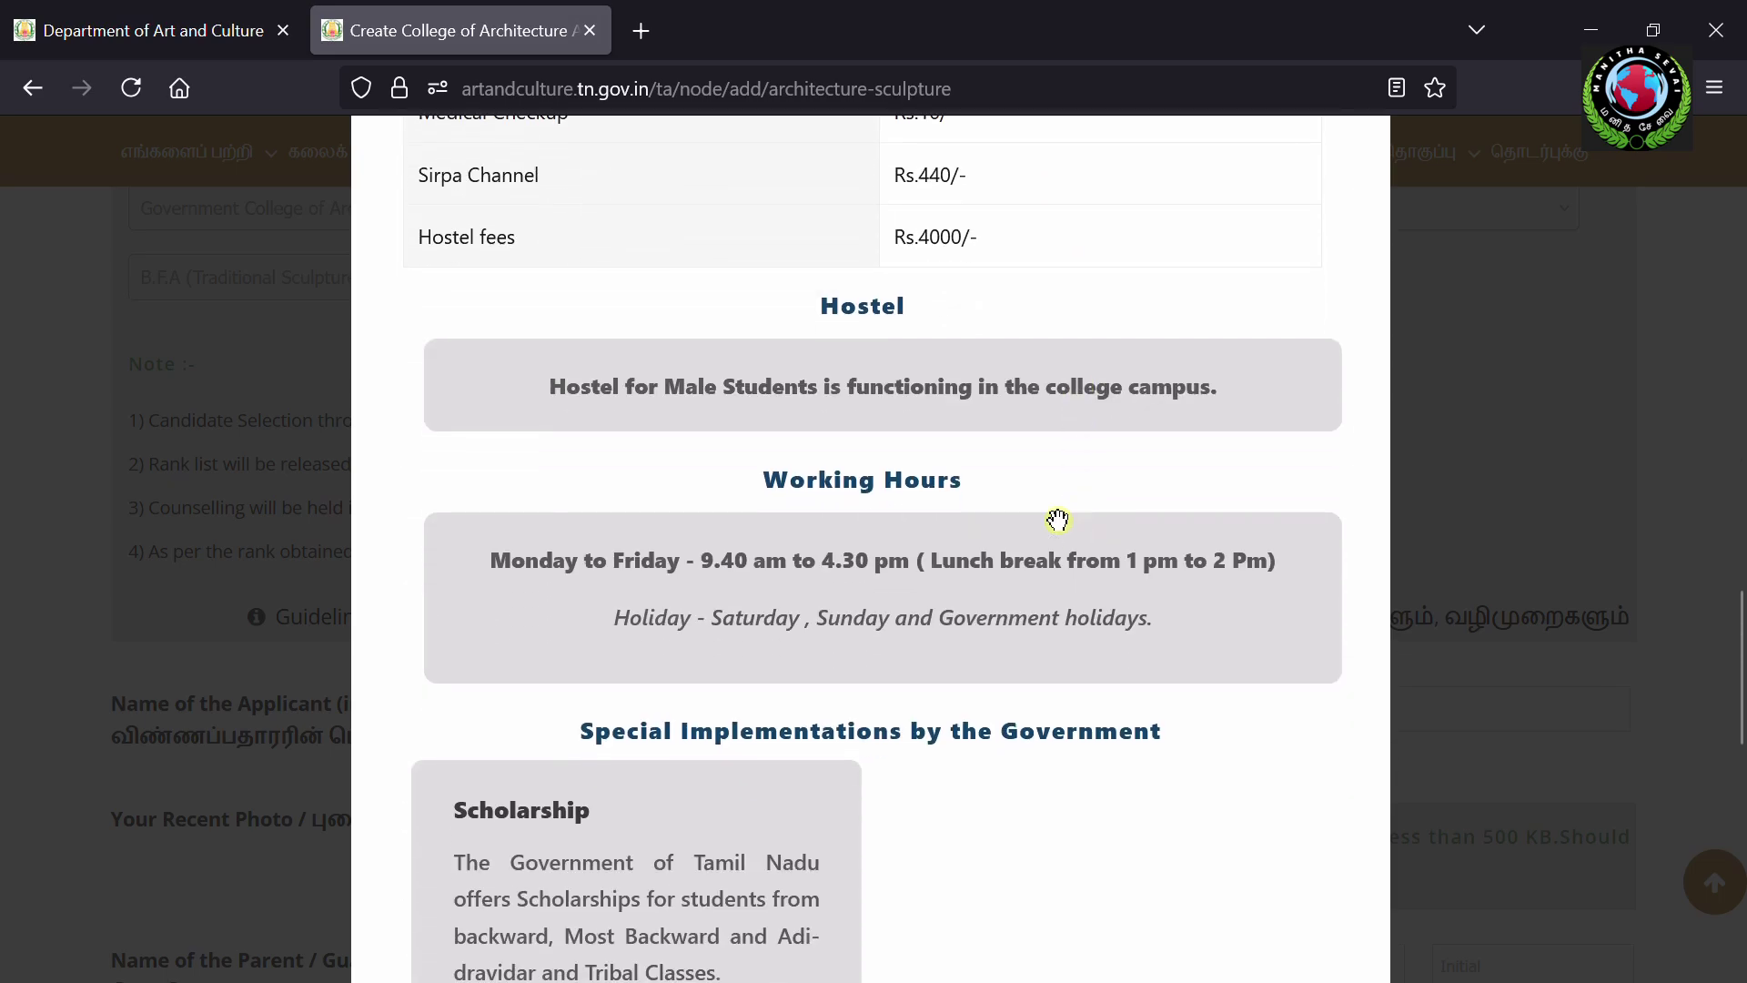
scroll(843, 481, down, 3)
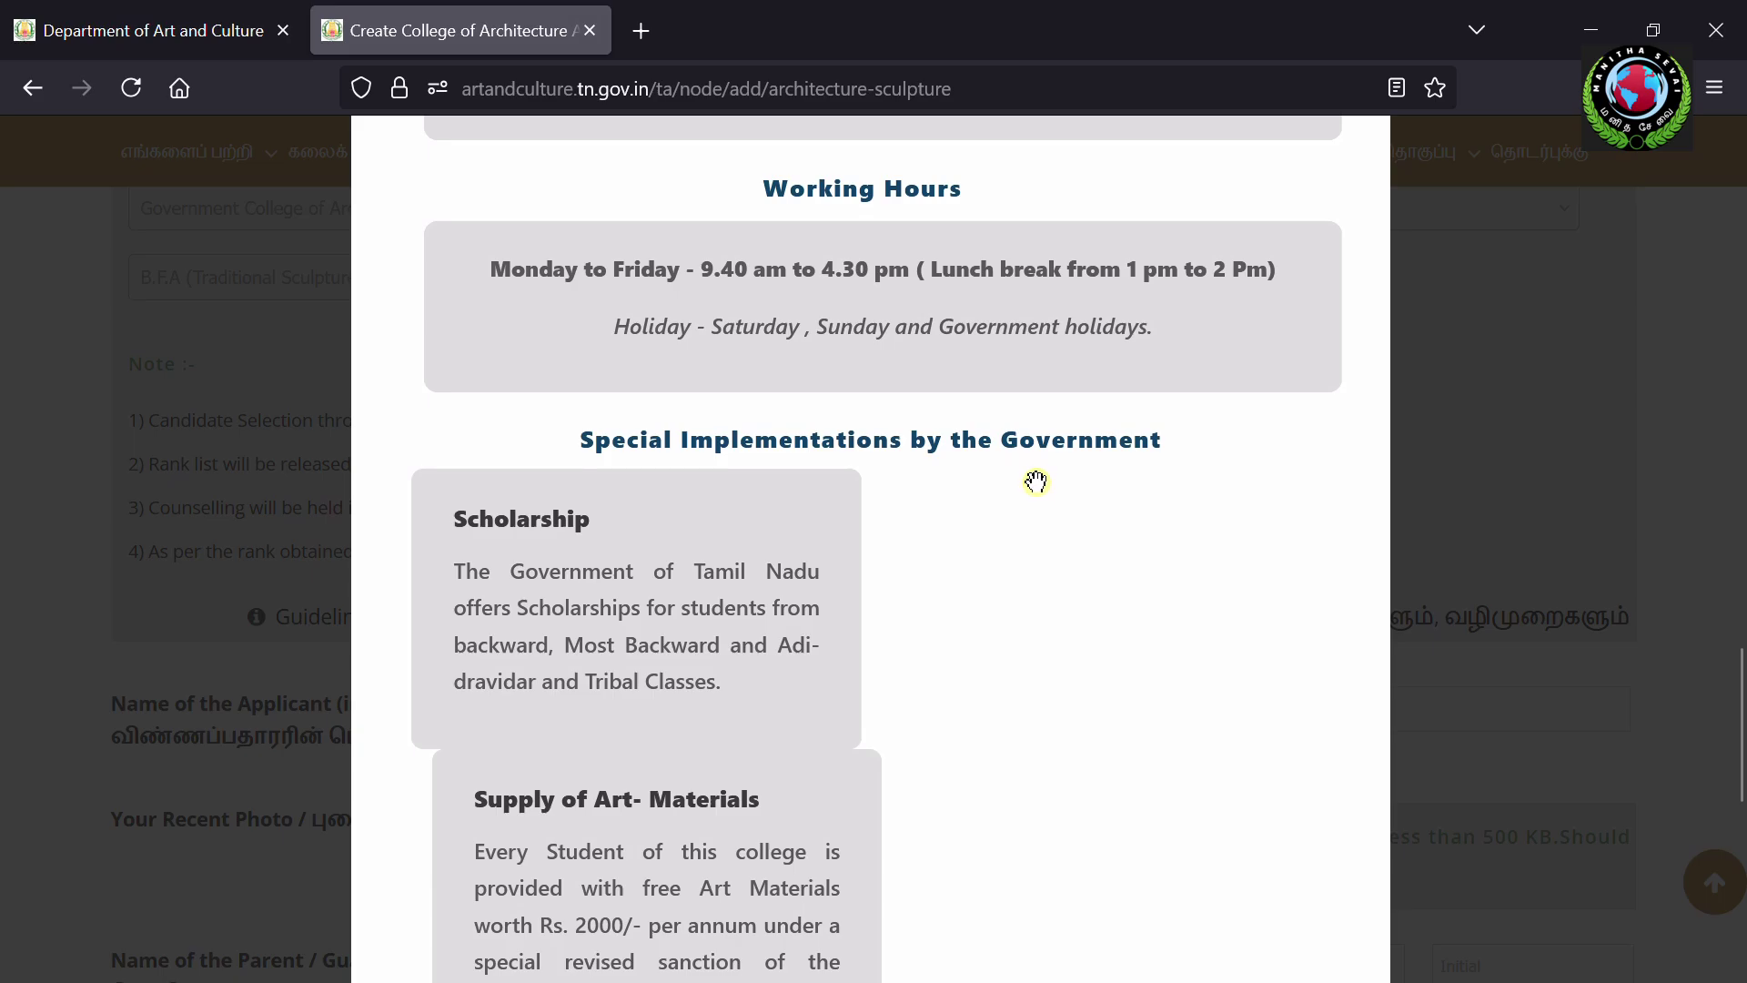
scroll(1037, 482, down, 3)
click(880, 550)
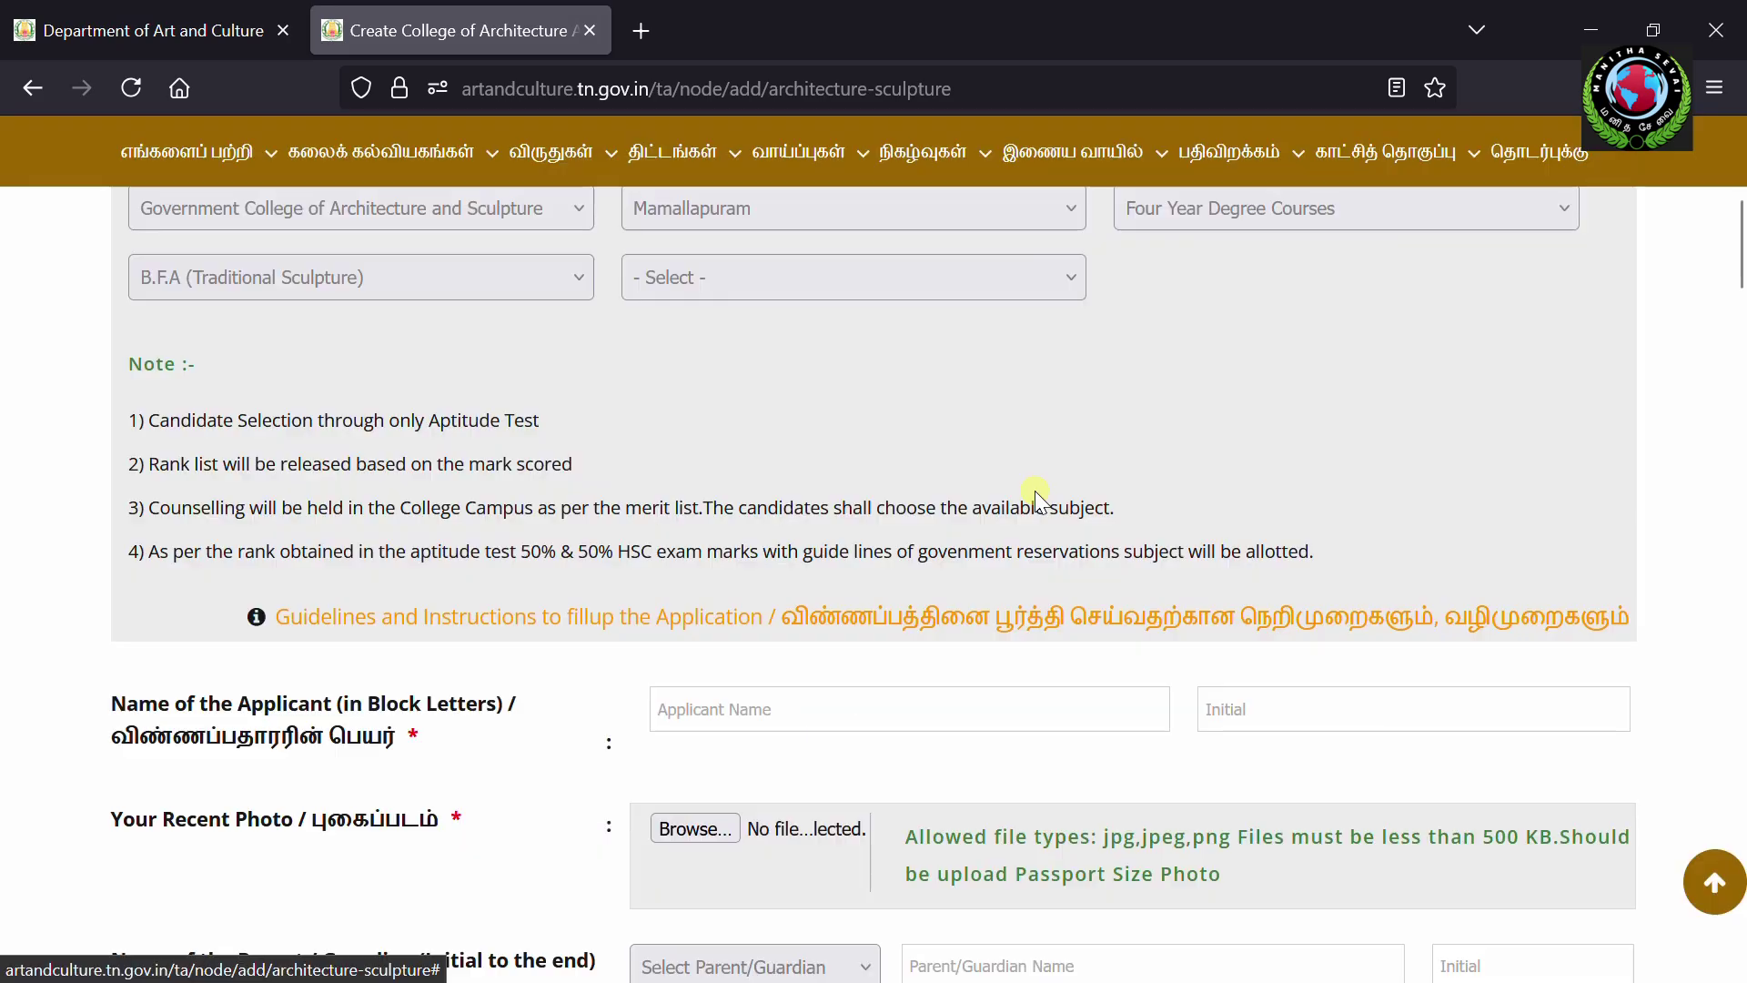
Step: Examine the form's applicant name, photo, parent, birth, community and qualification fields, the subject marks table and the transfer certificate uploads
scroll(1035, 489, down, 3)
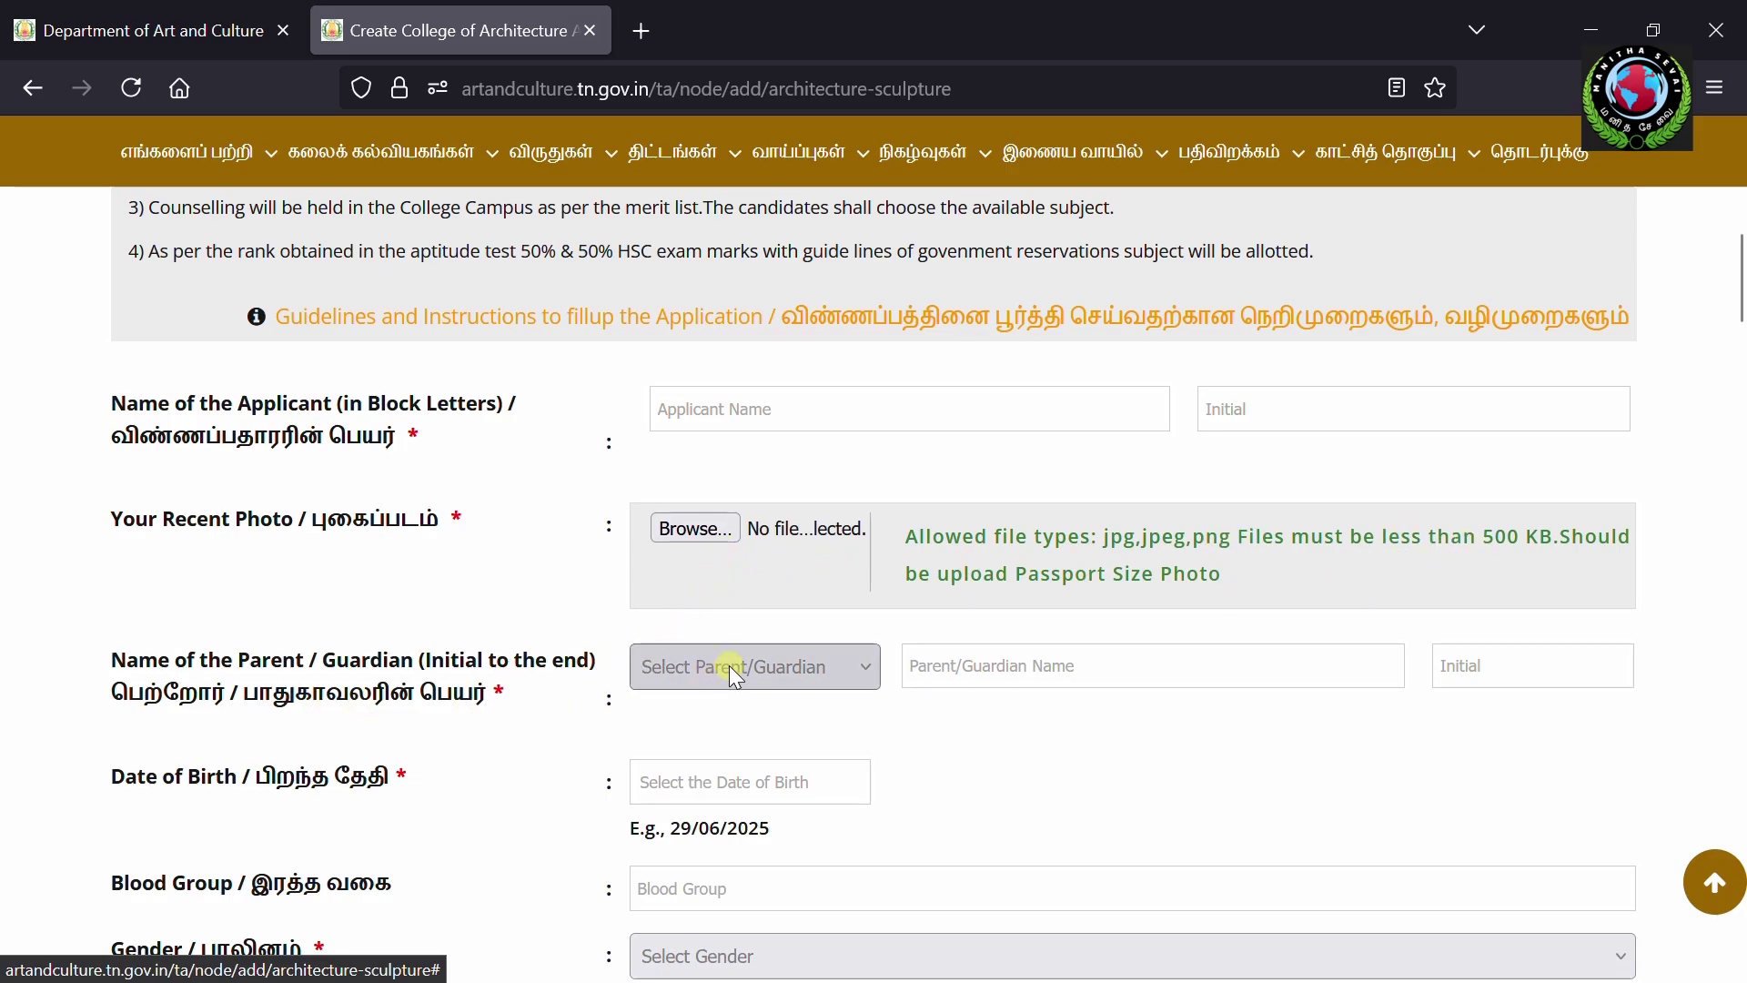
scroll(1492, 650, down, 3)
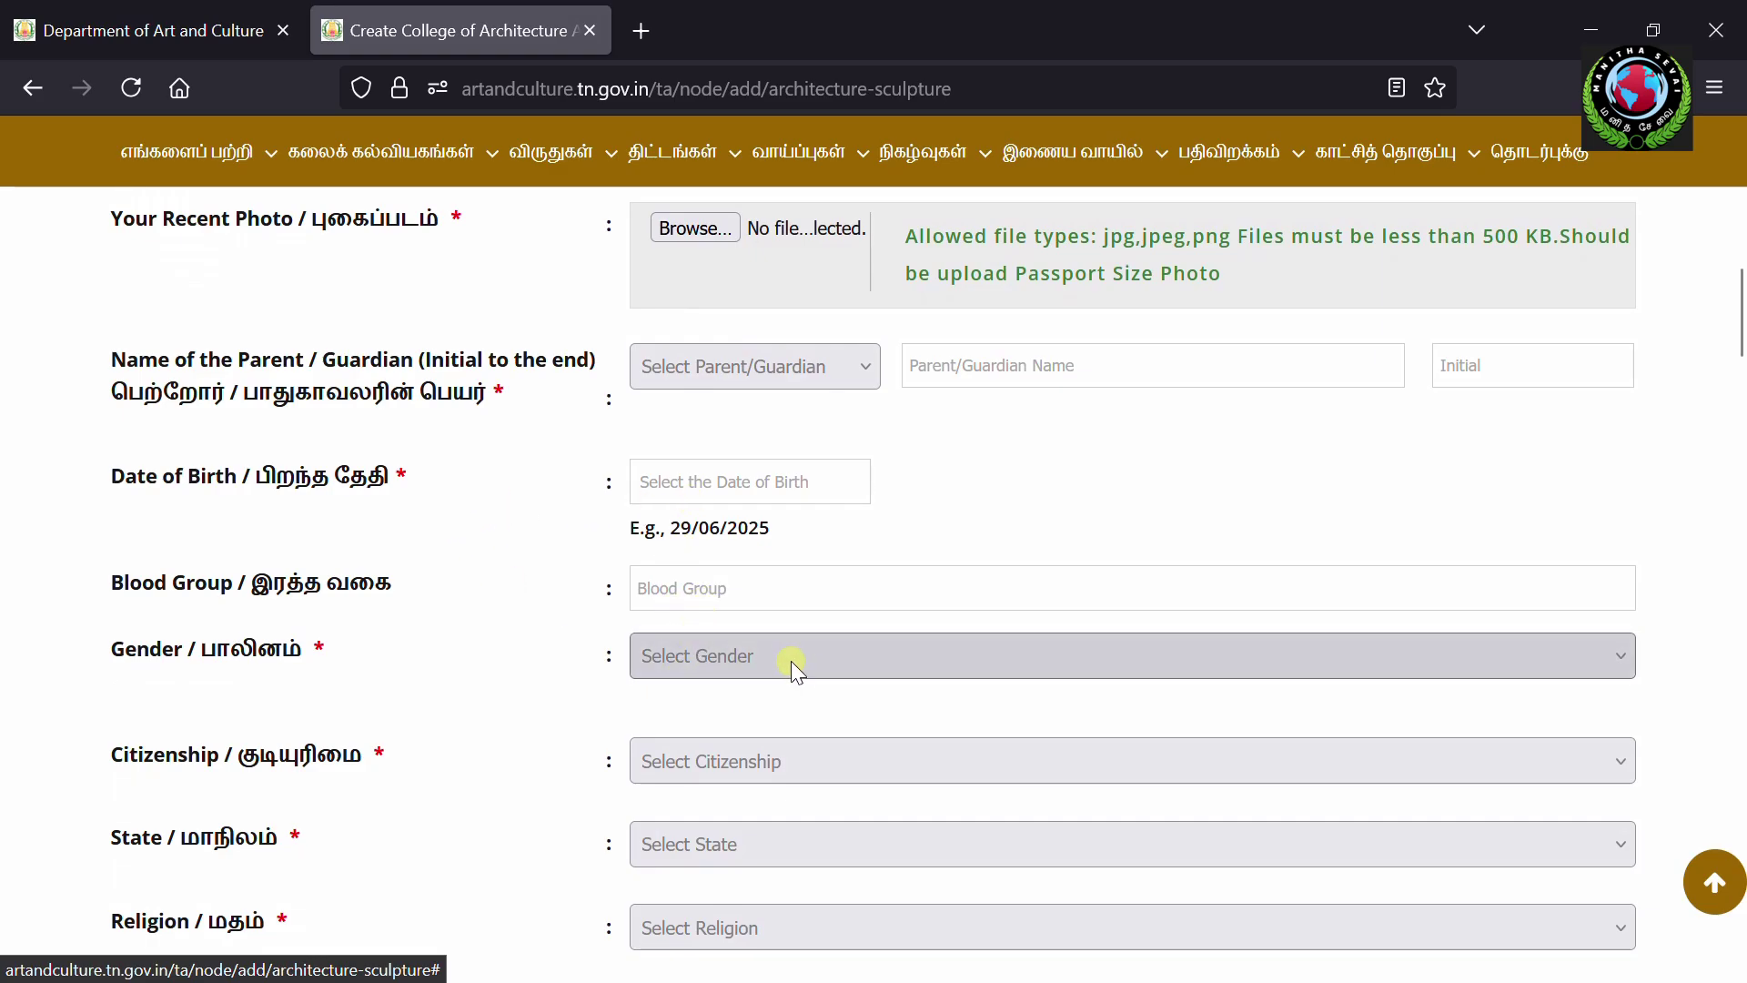
scroll(964, 663, down, 3)
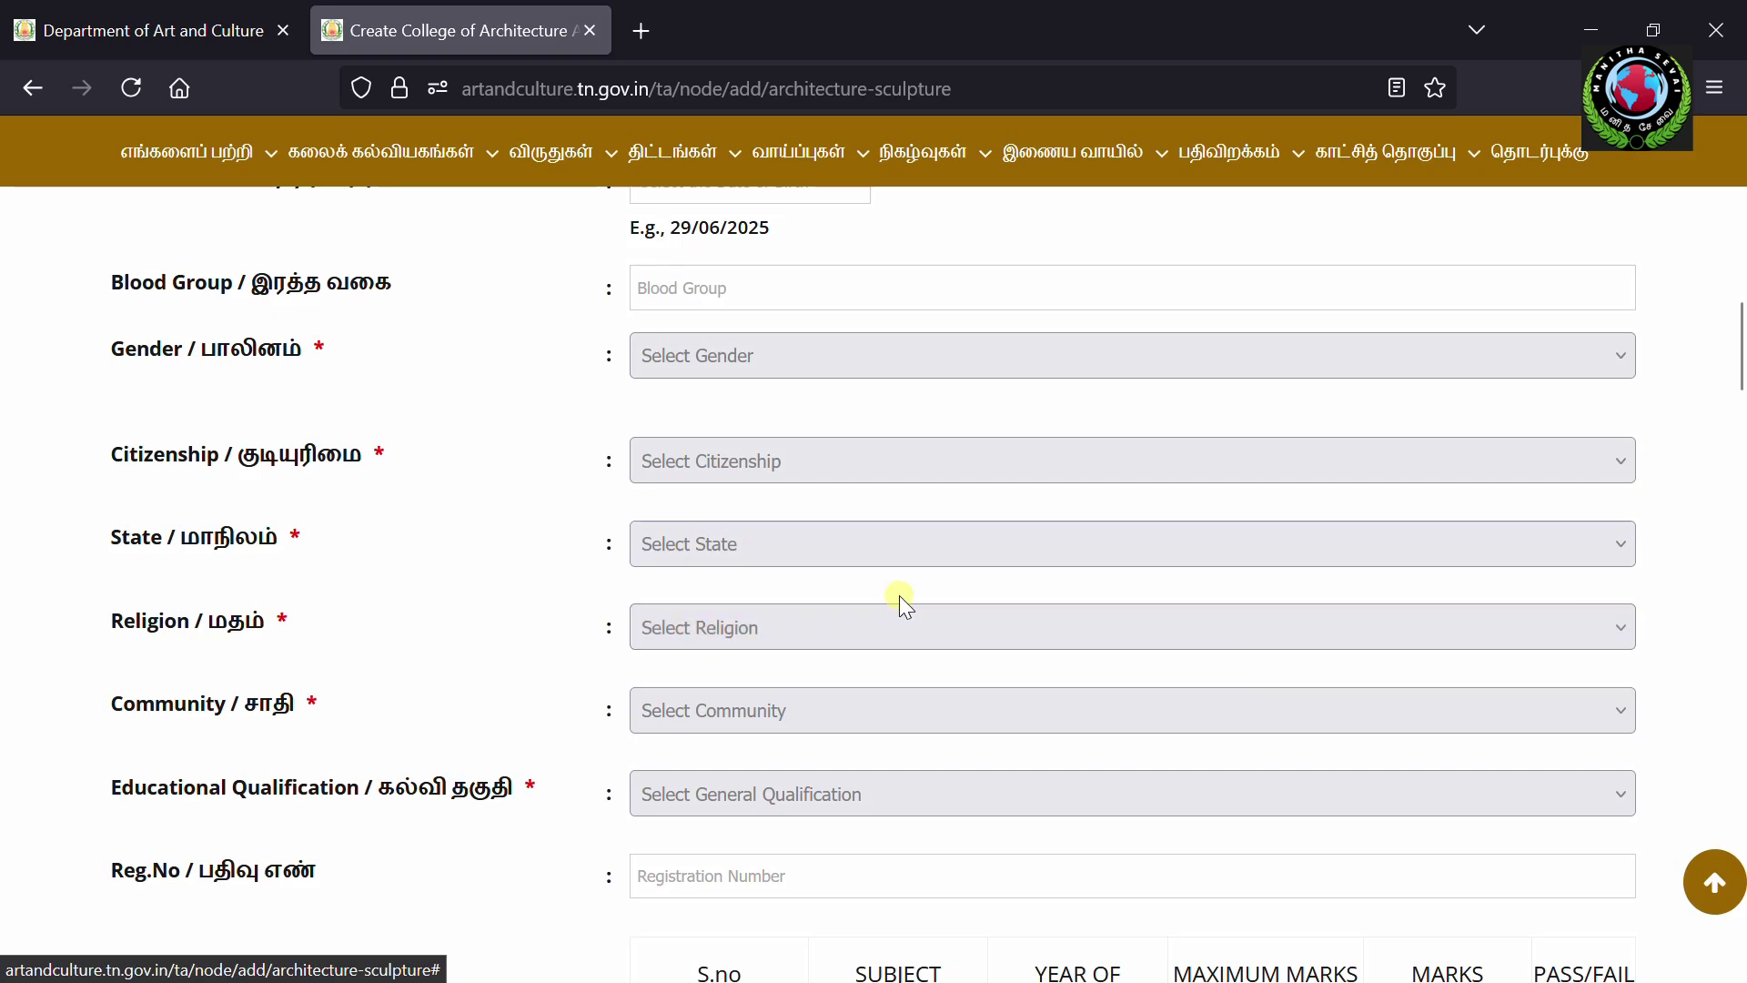
scroll(865, 552, down, 3)
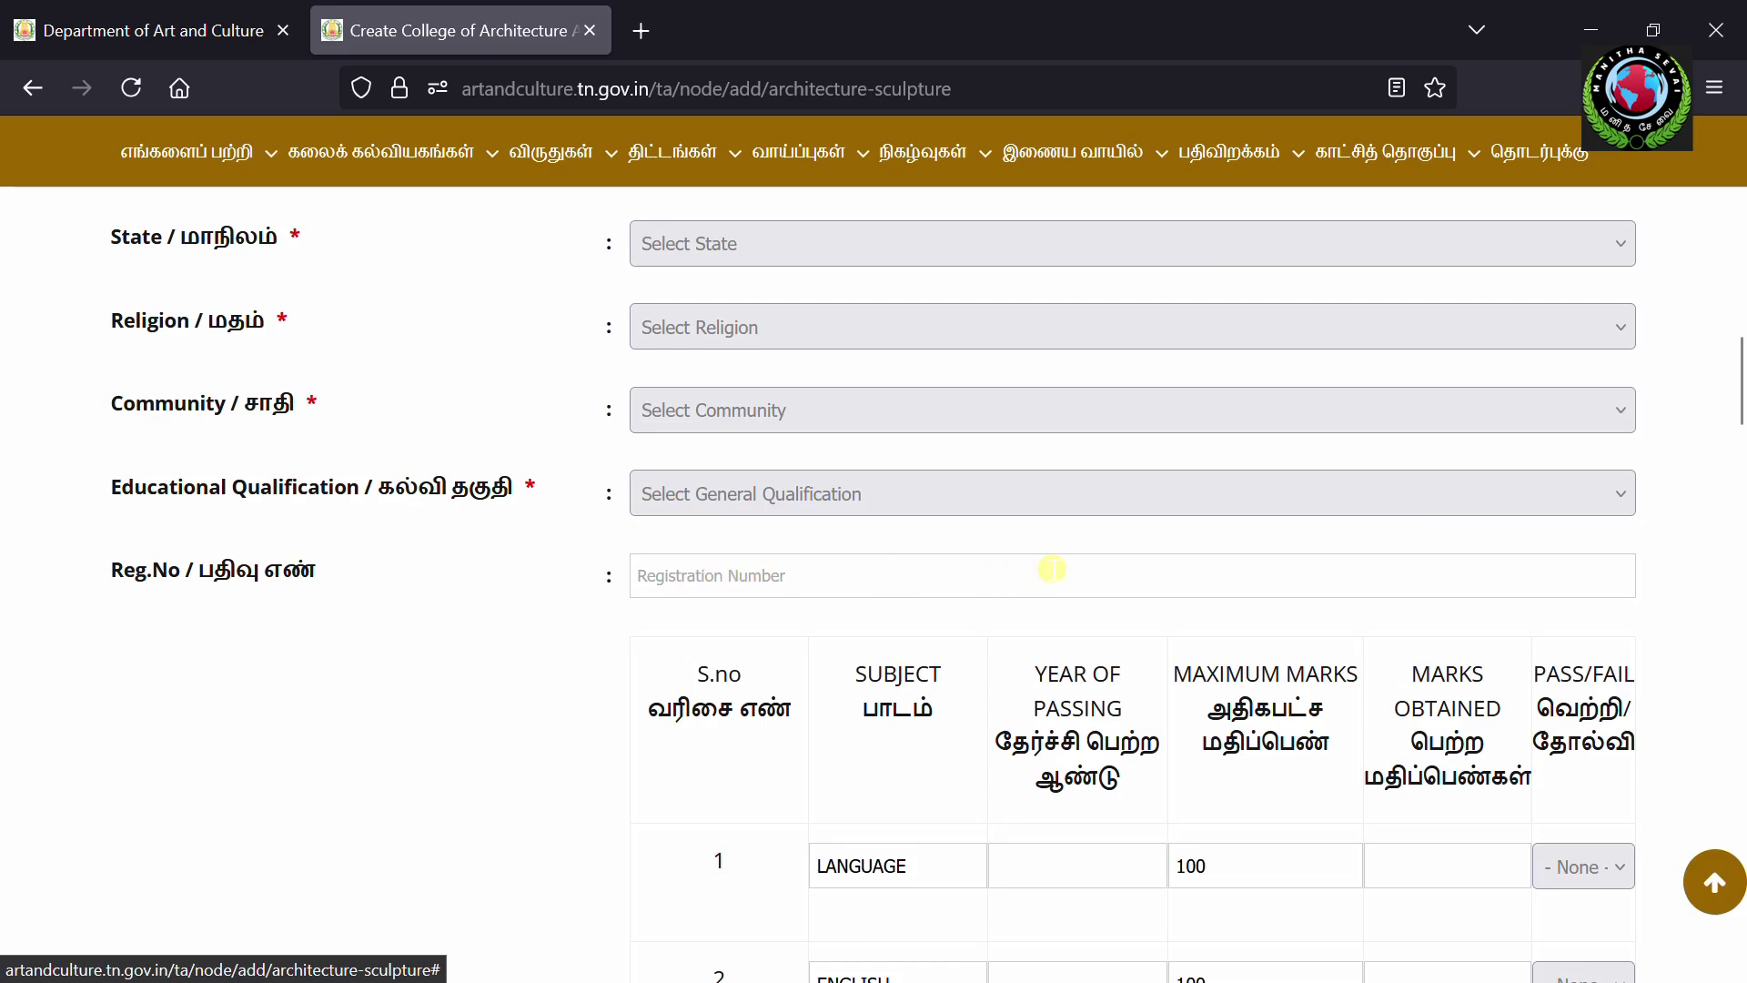
scroll(929, 509, down, 3)
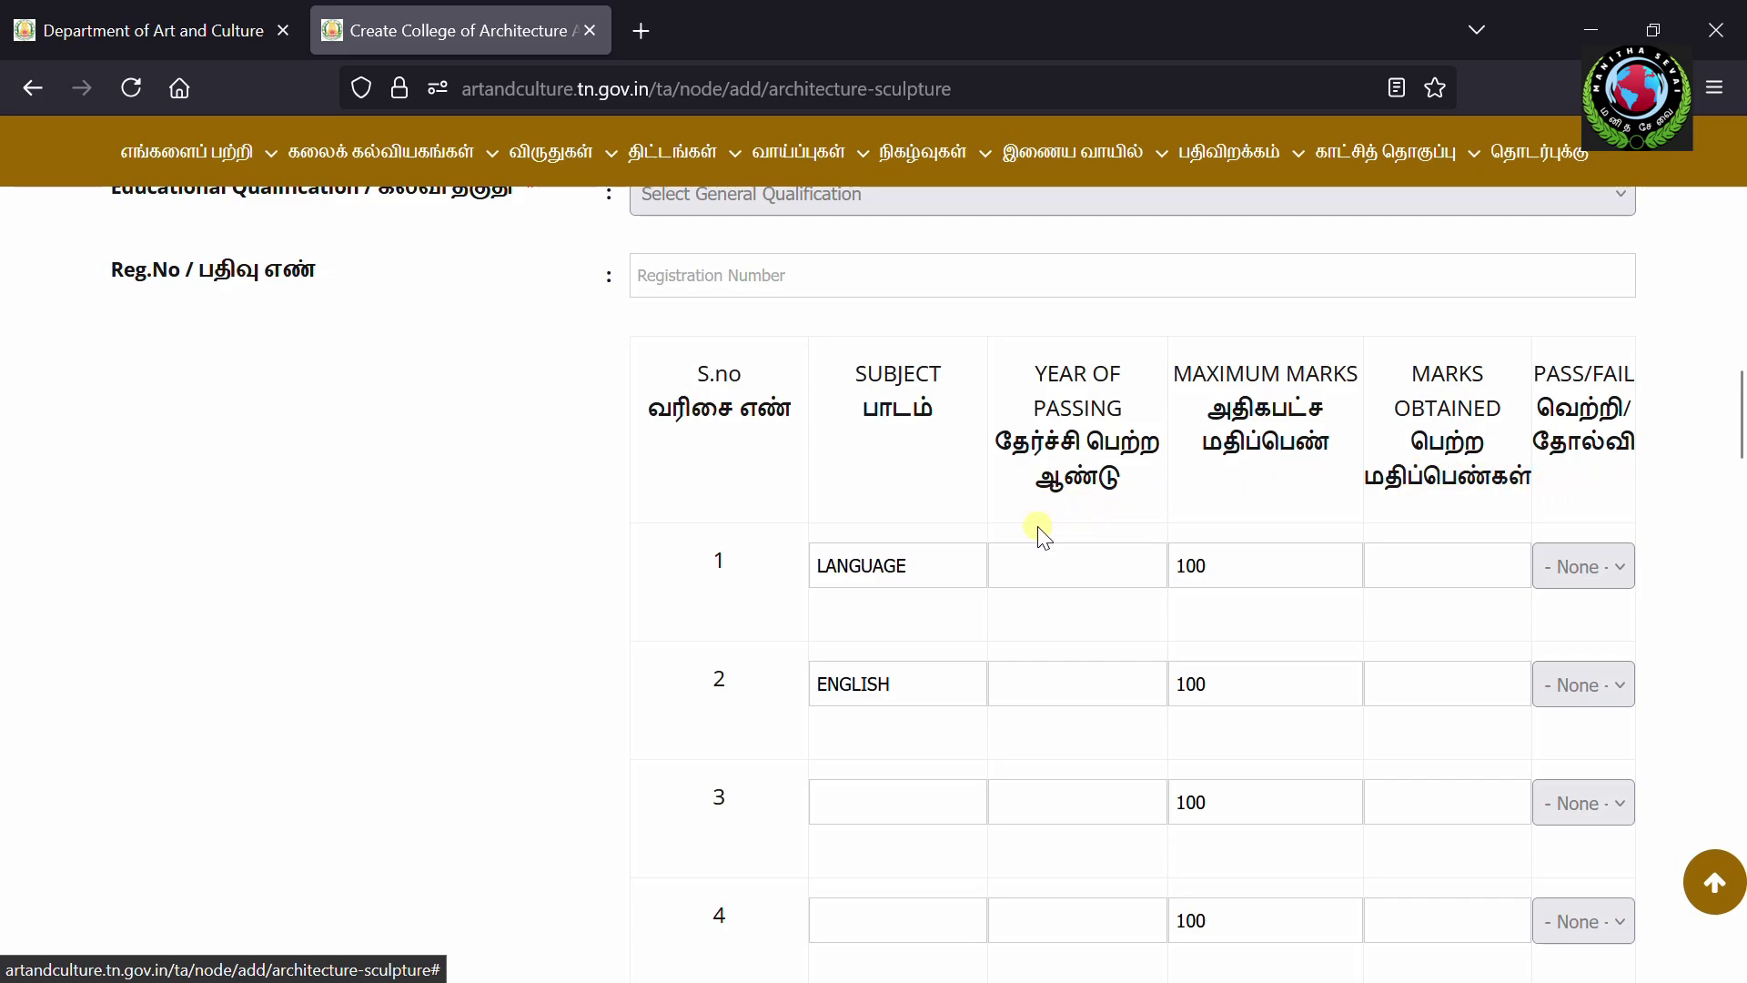
scroll(994, 551, down, 3)
scroll(1404, 589, down, 3)
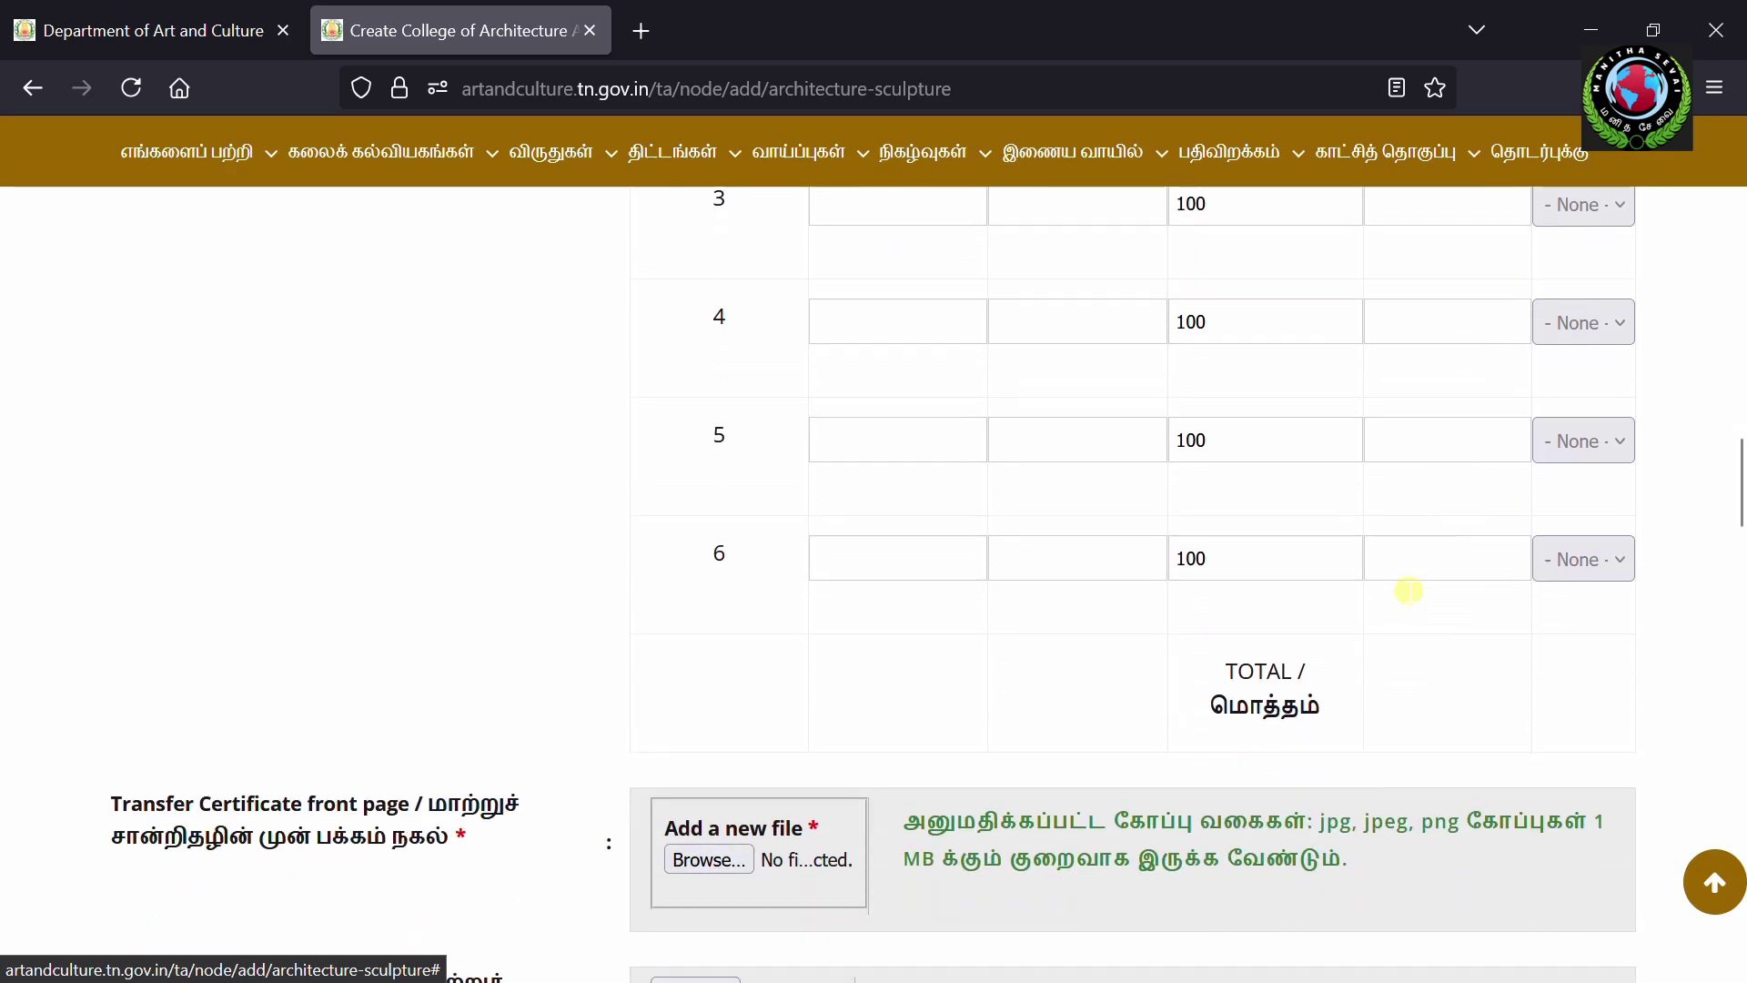
scroll(1520, 692, down, 3)
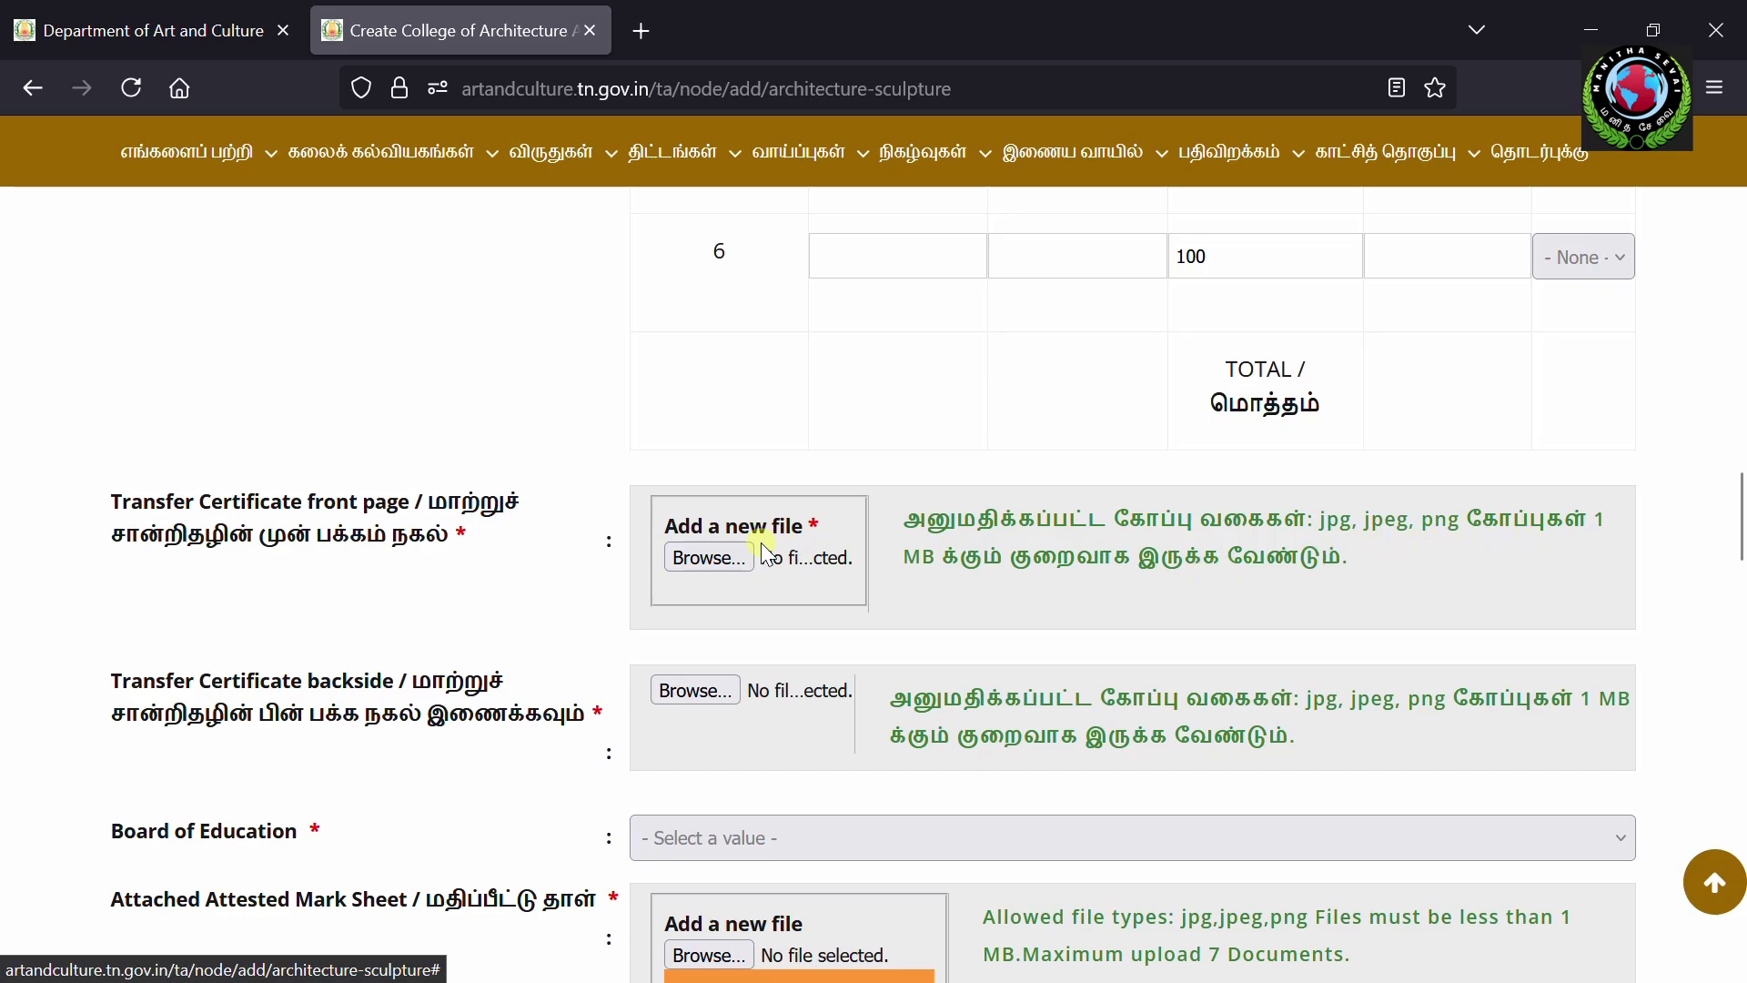
Step: Set the Board of Education to State Board and place the cursor in the EMIS ID field
scroll(763, 546, down, 3)
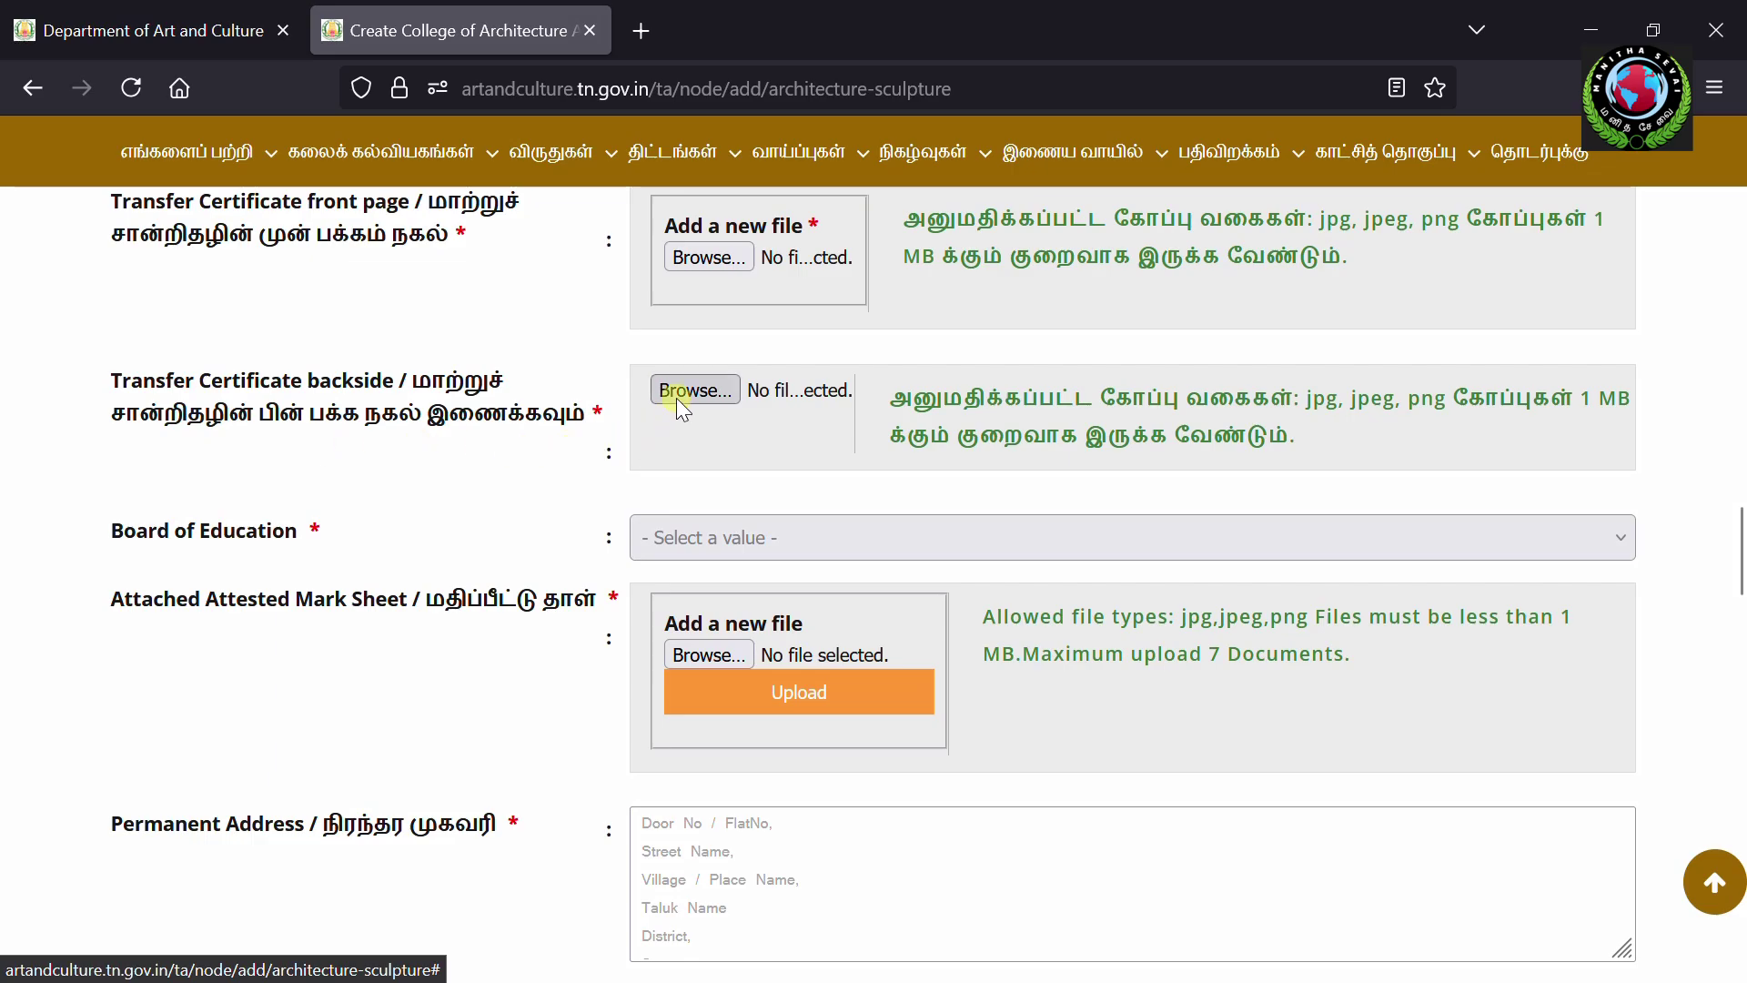
click(692, 537)
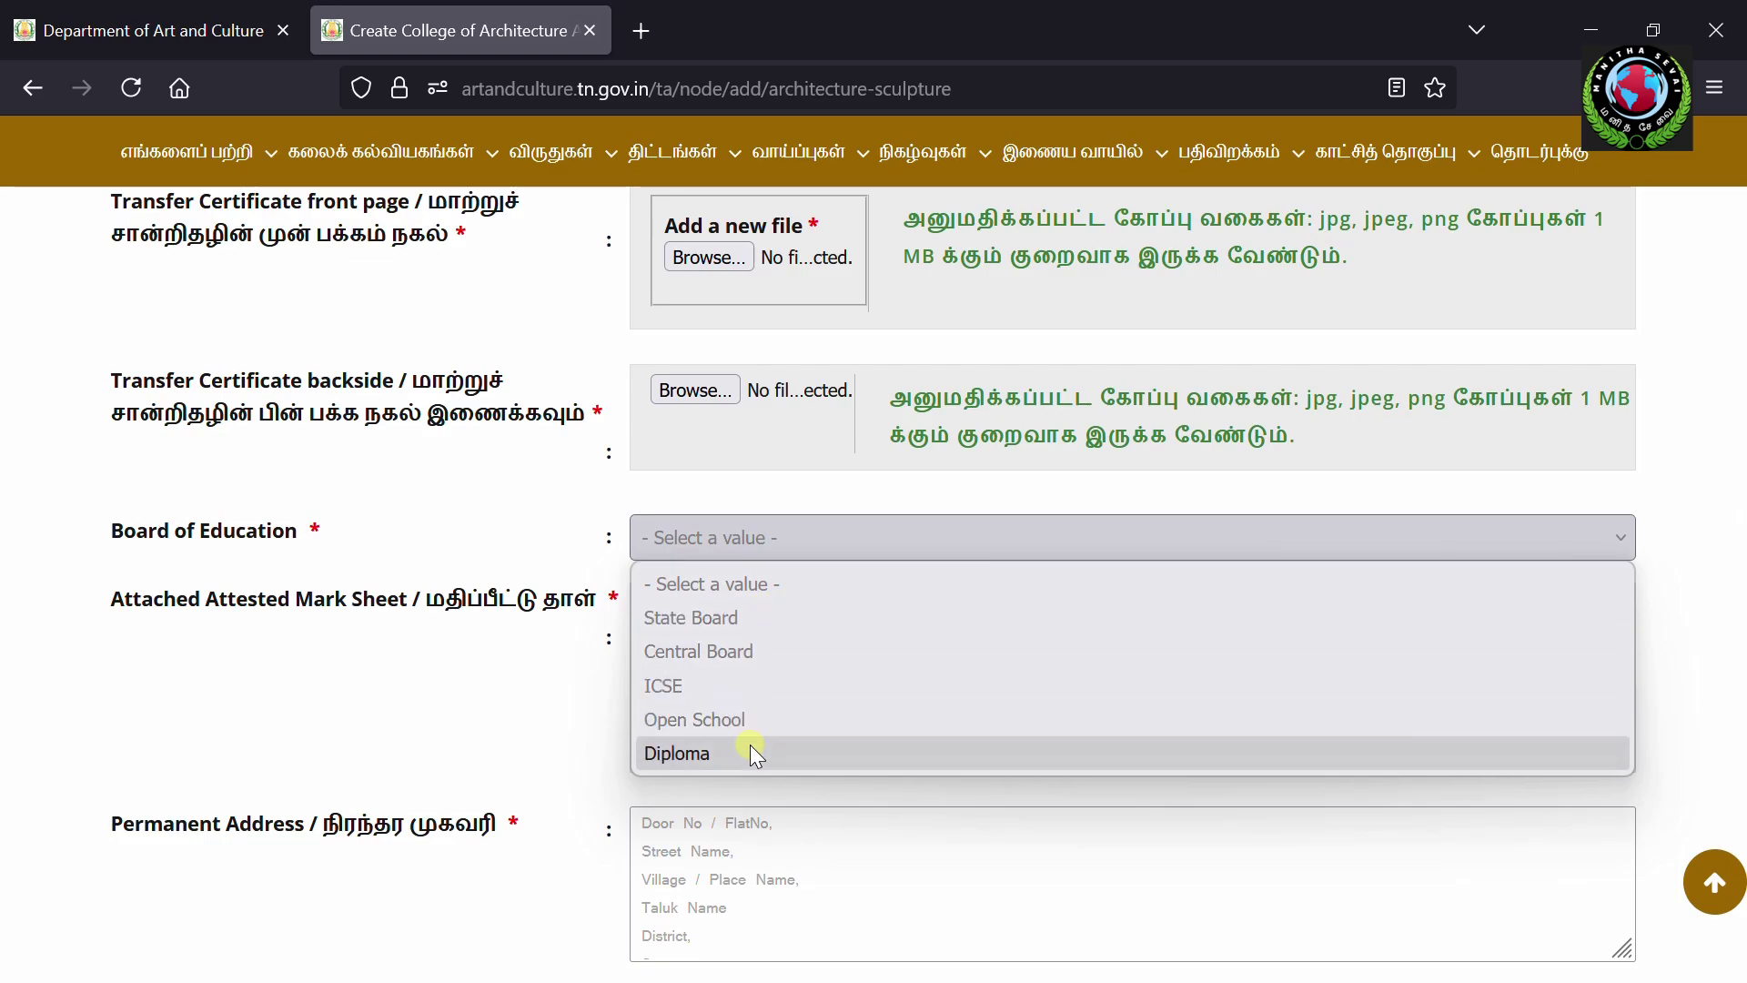
click(732, 625)
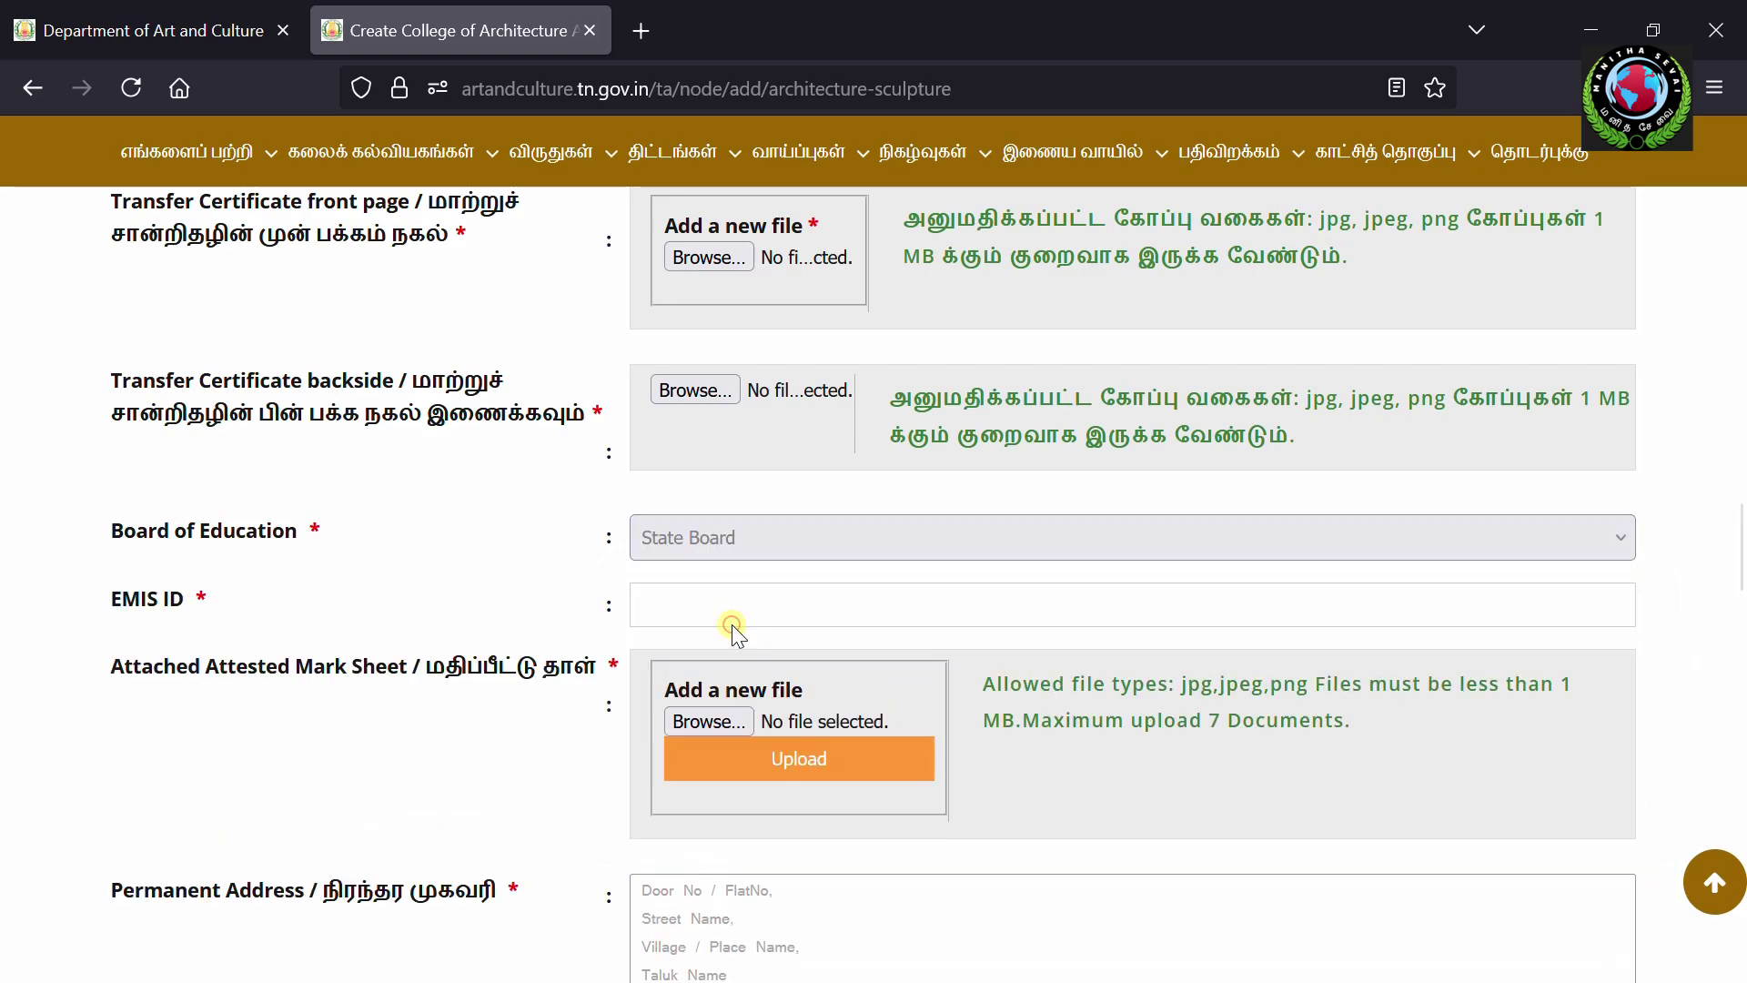
scroll(528, 471, down, 3)
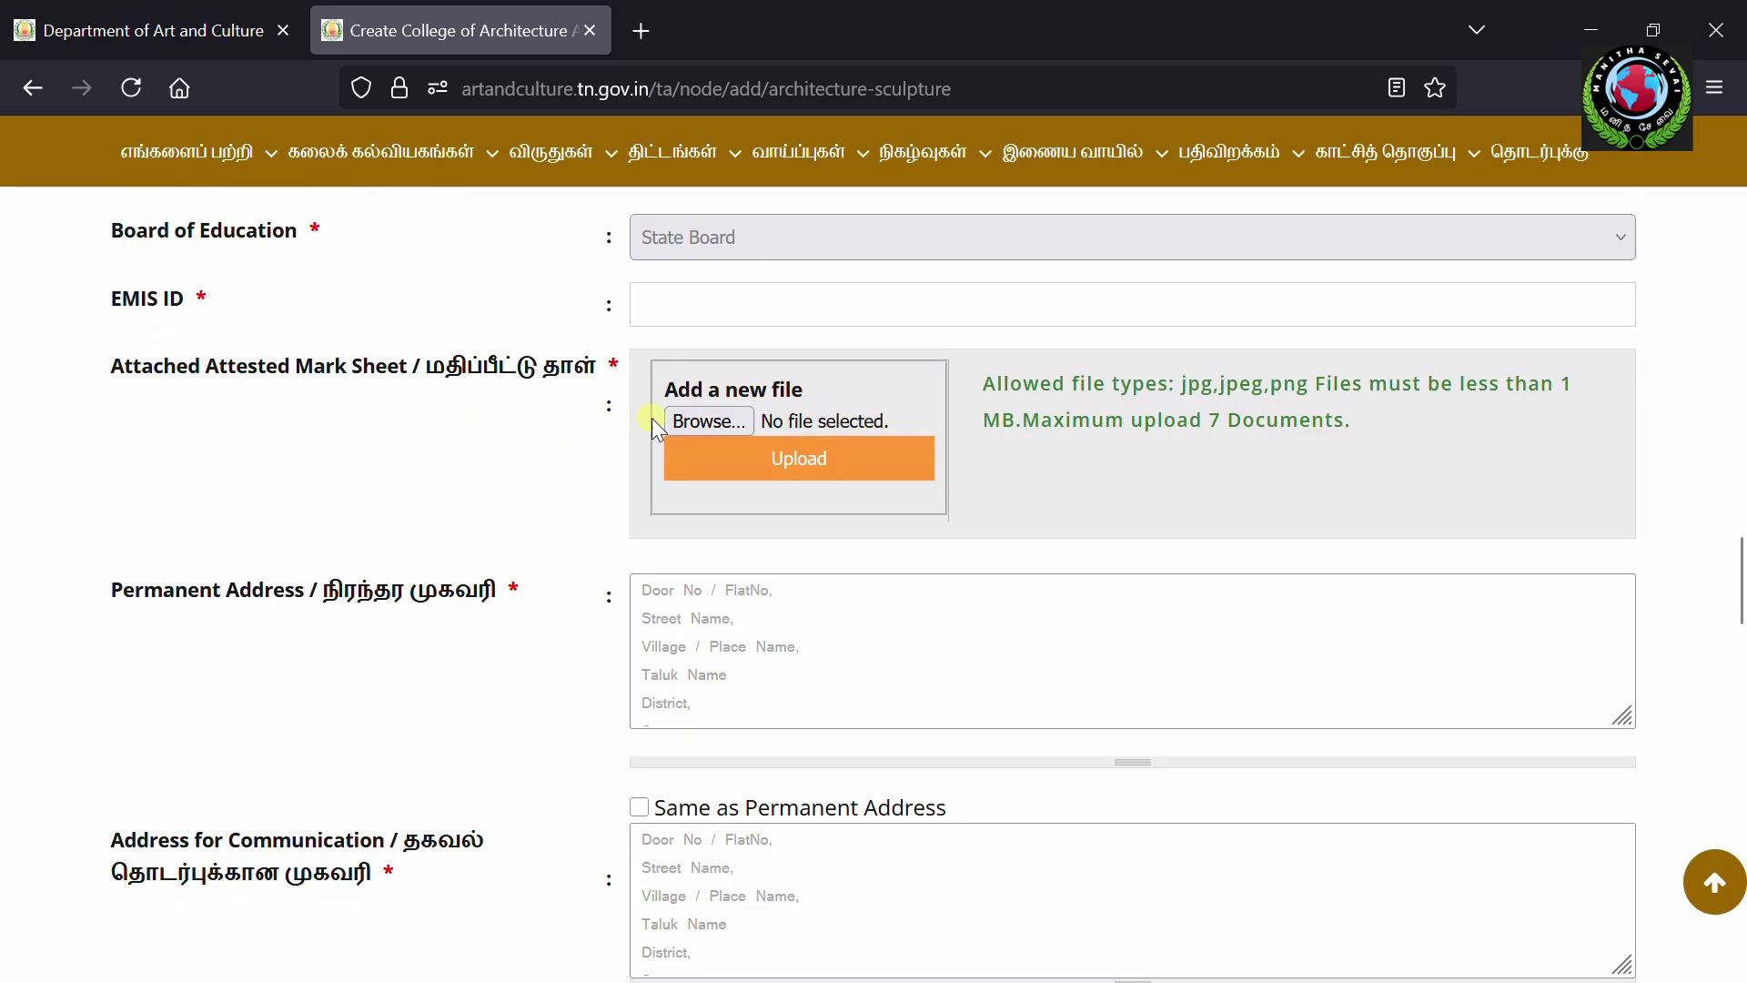
scroll(651, 418, up, 3)
click(697, 600)
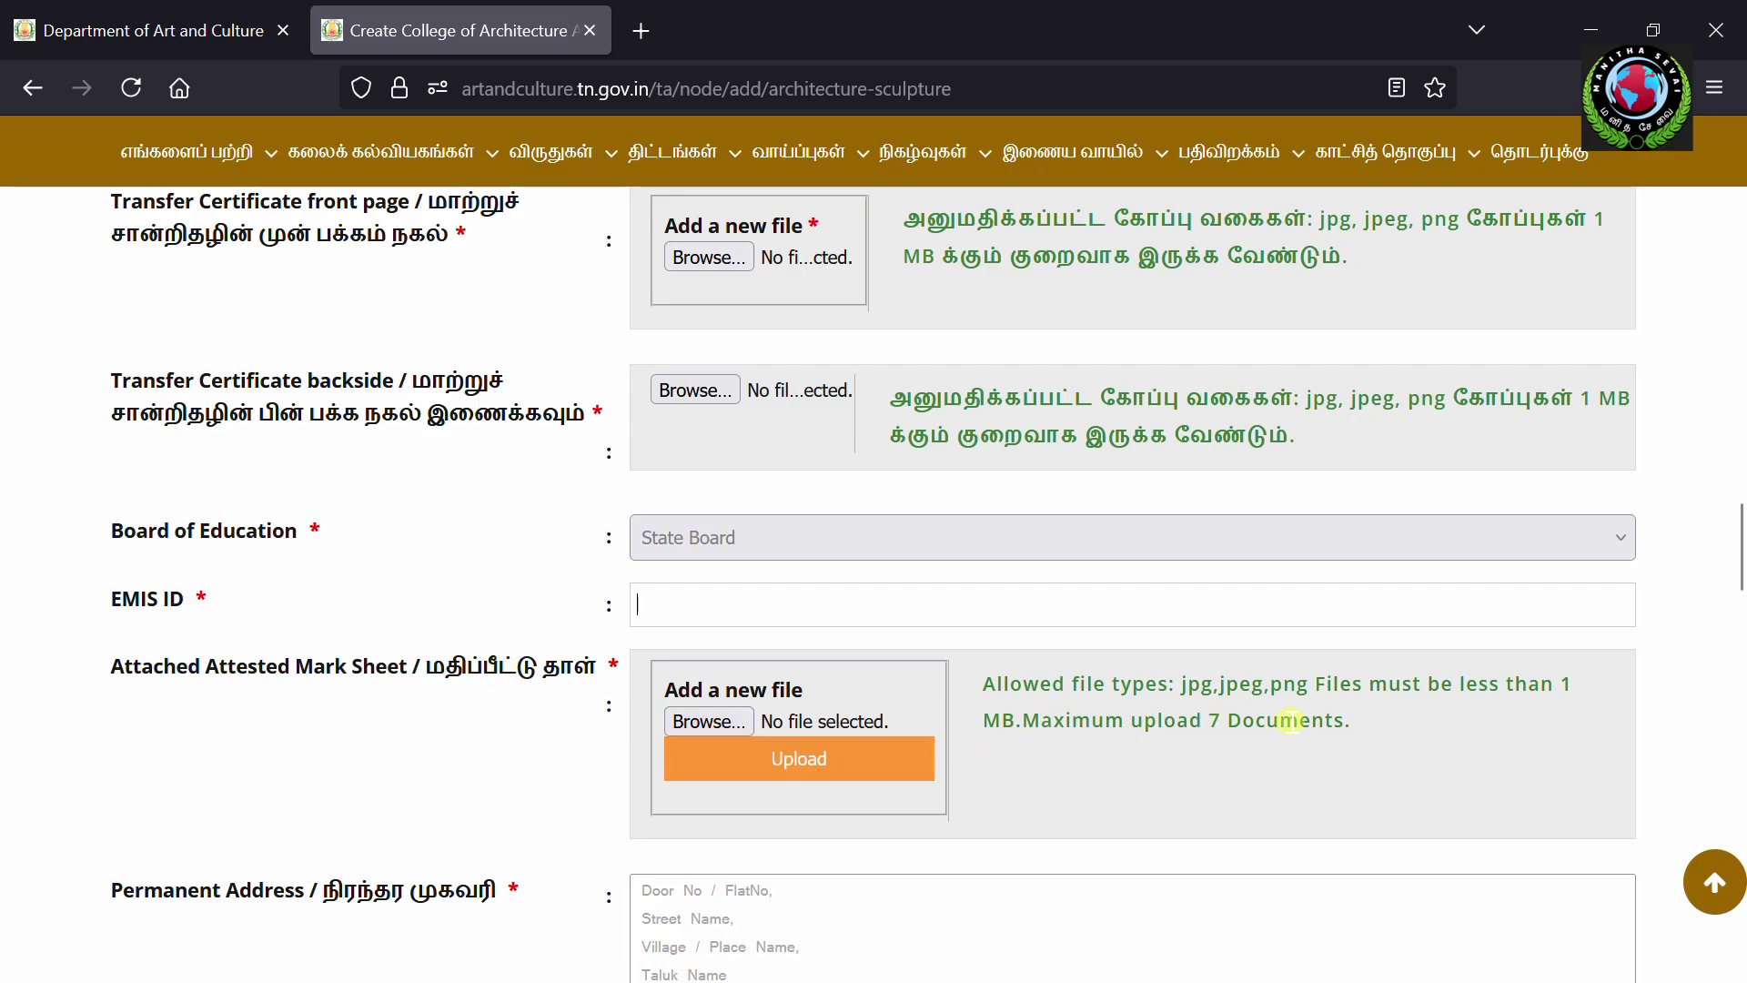
Step: Set the question on whether the applicant is the son or daughter of Tamil Nadu servicemen or ex-servicemen to Yes
scroll(1291, 721, down, 6)
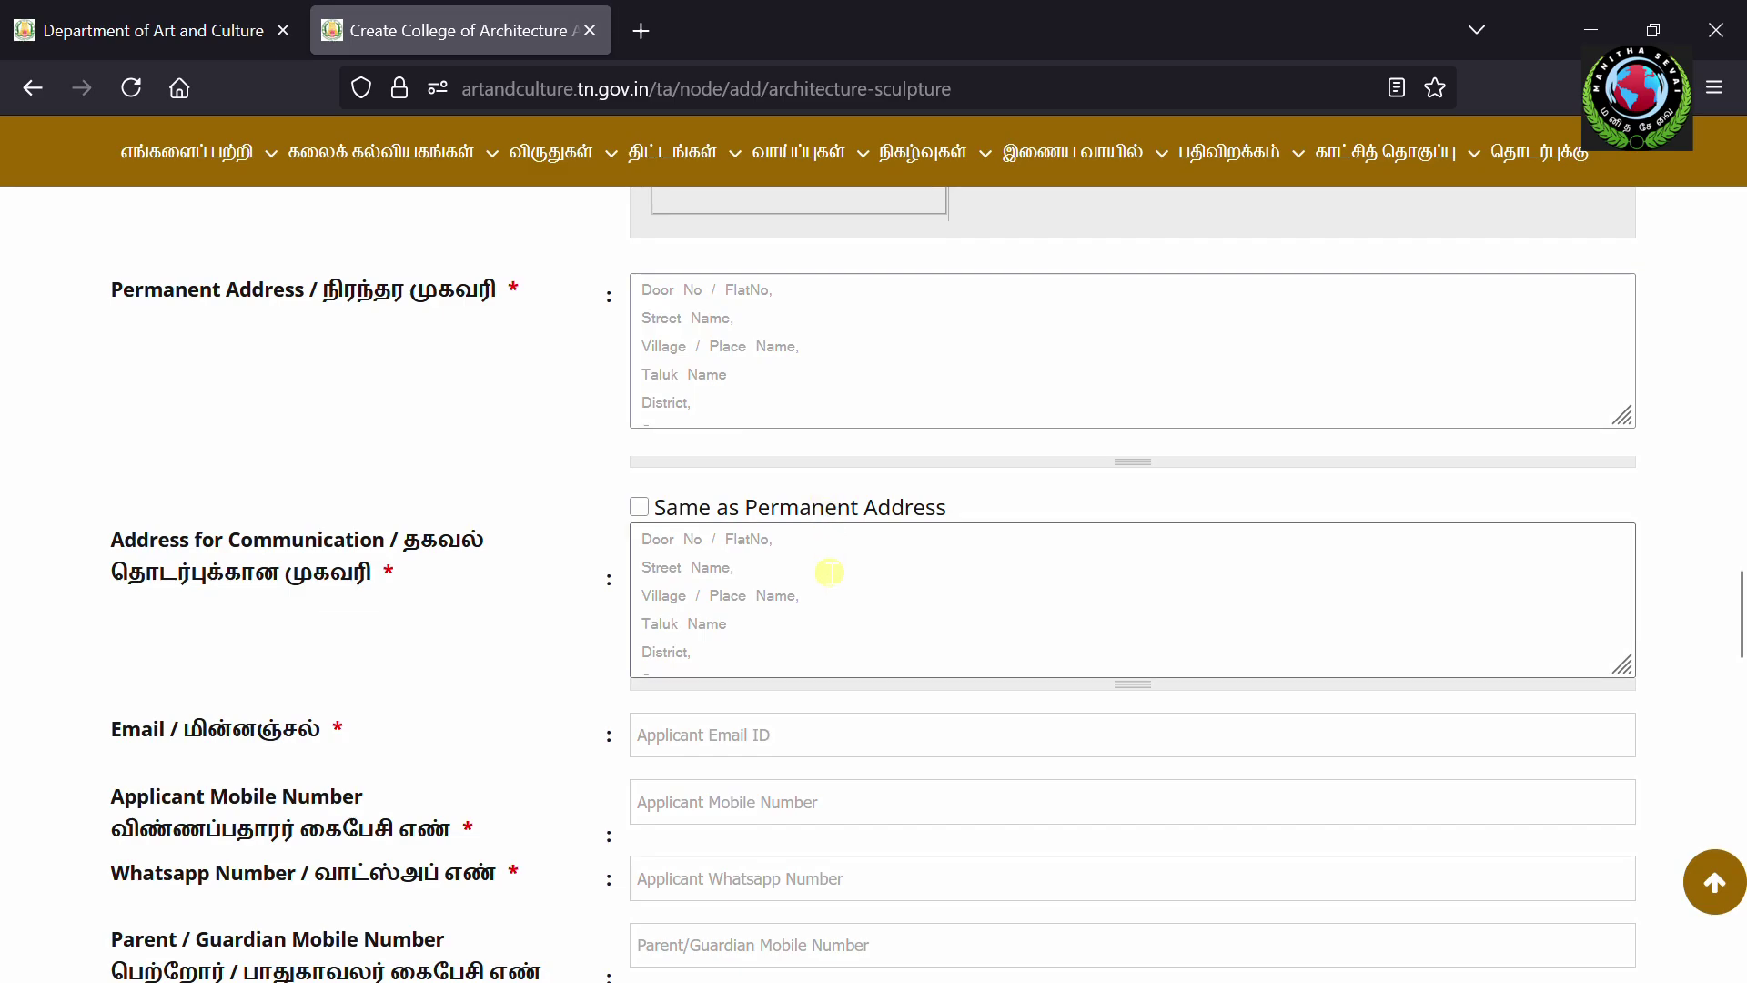
scroll(829, 578, down, 3)
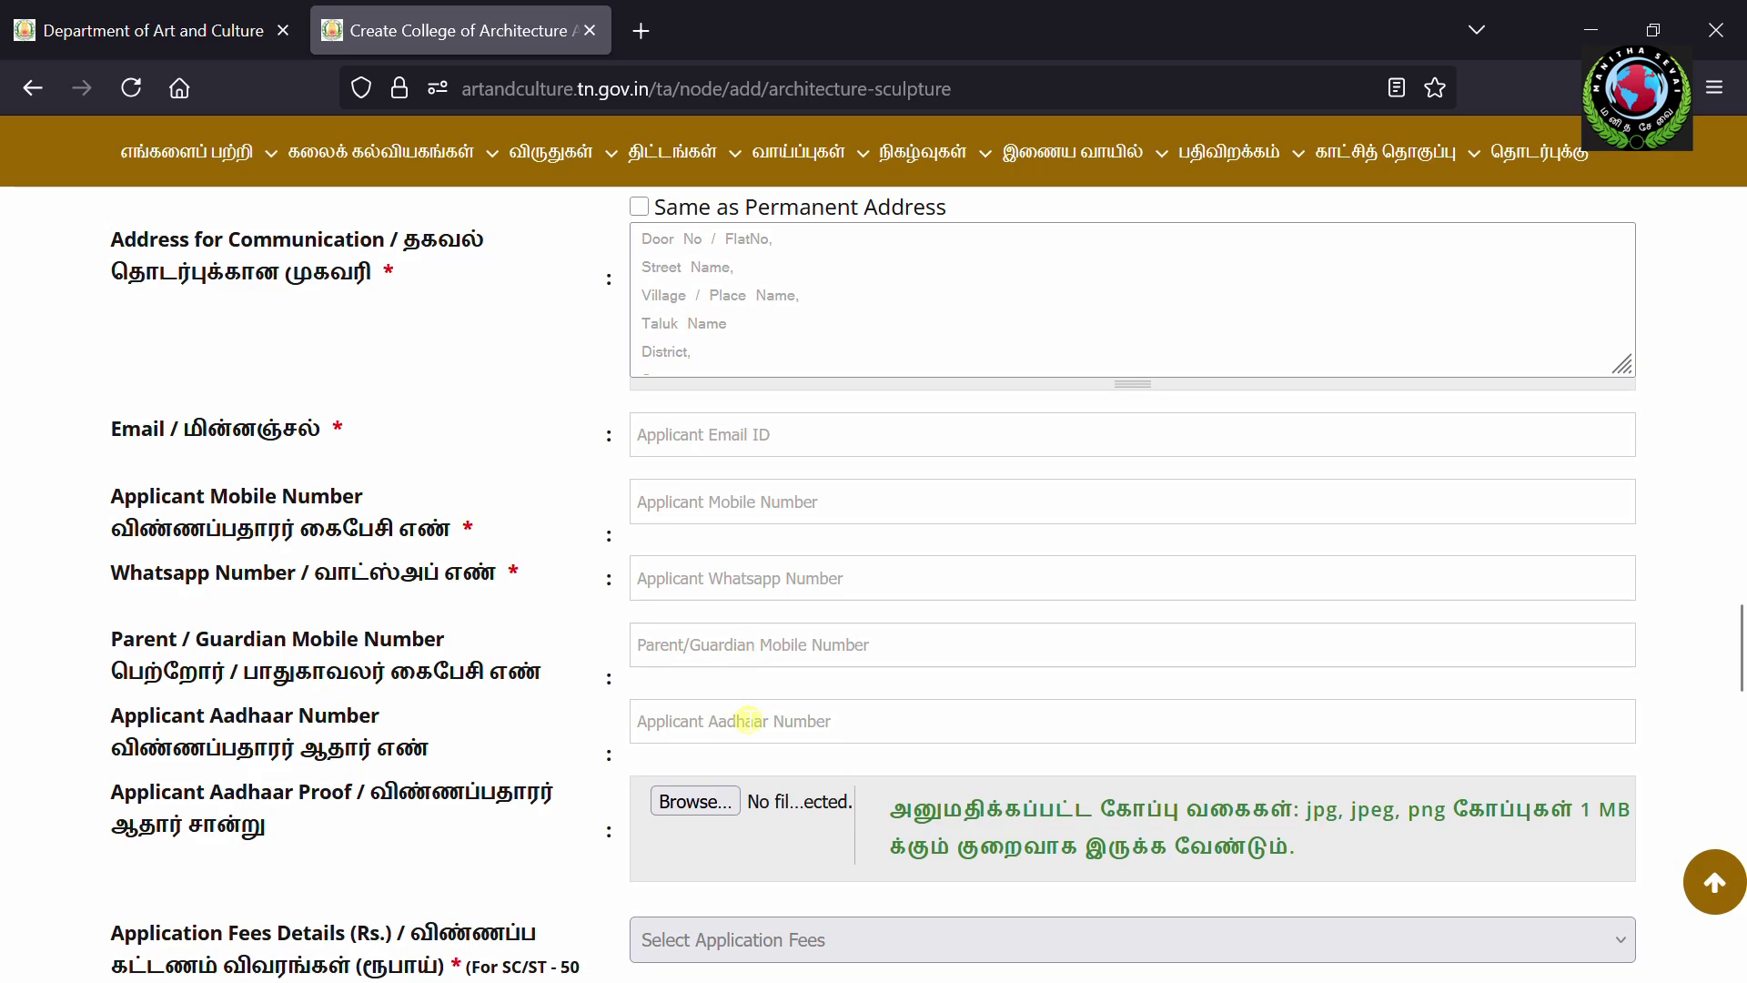
scroll(748, 720, down, 3)
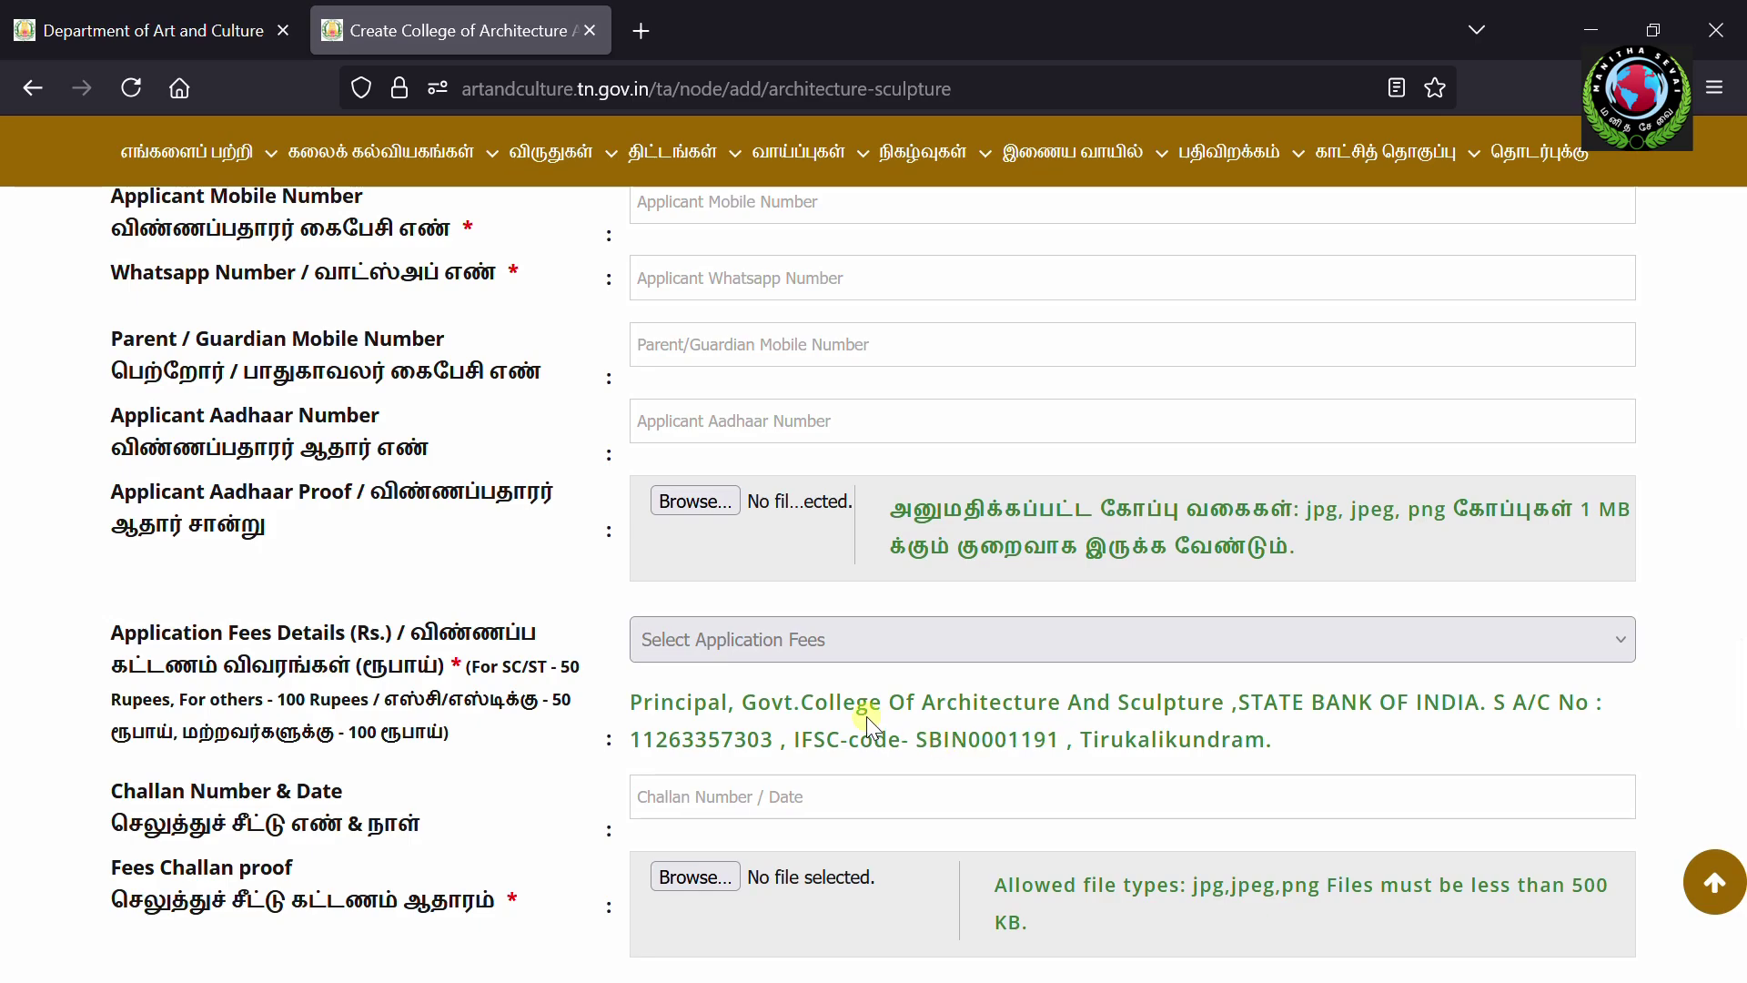
scroll(867, 717, down, 3)
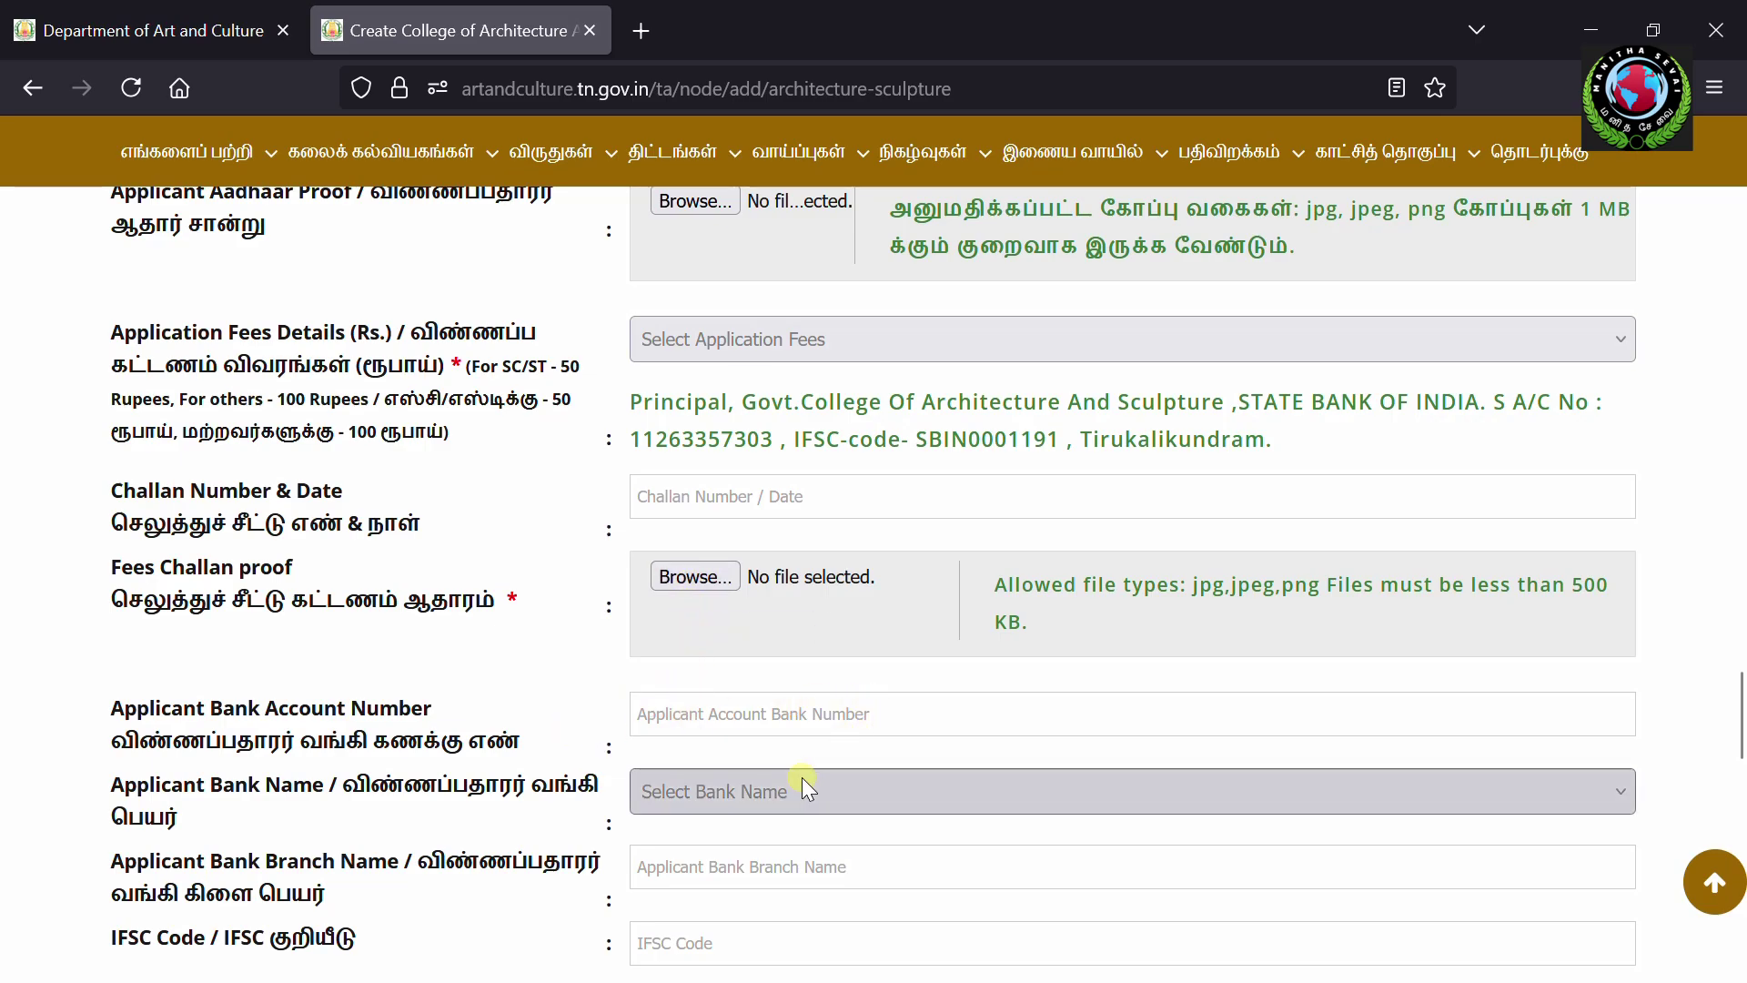
scroll(801, 777, down, 3)
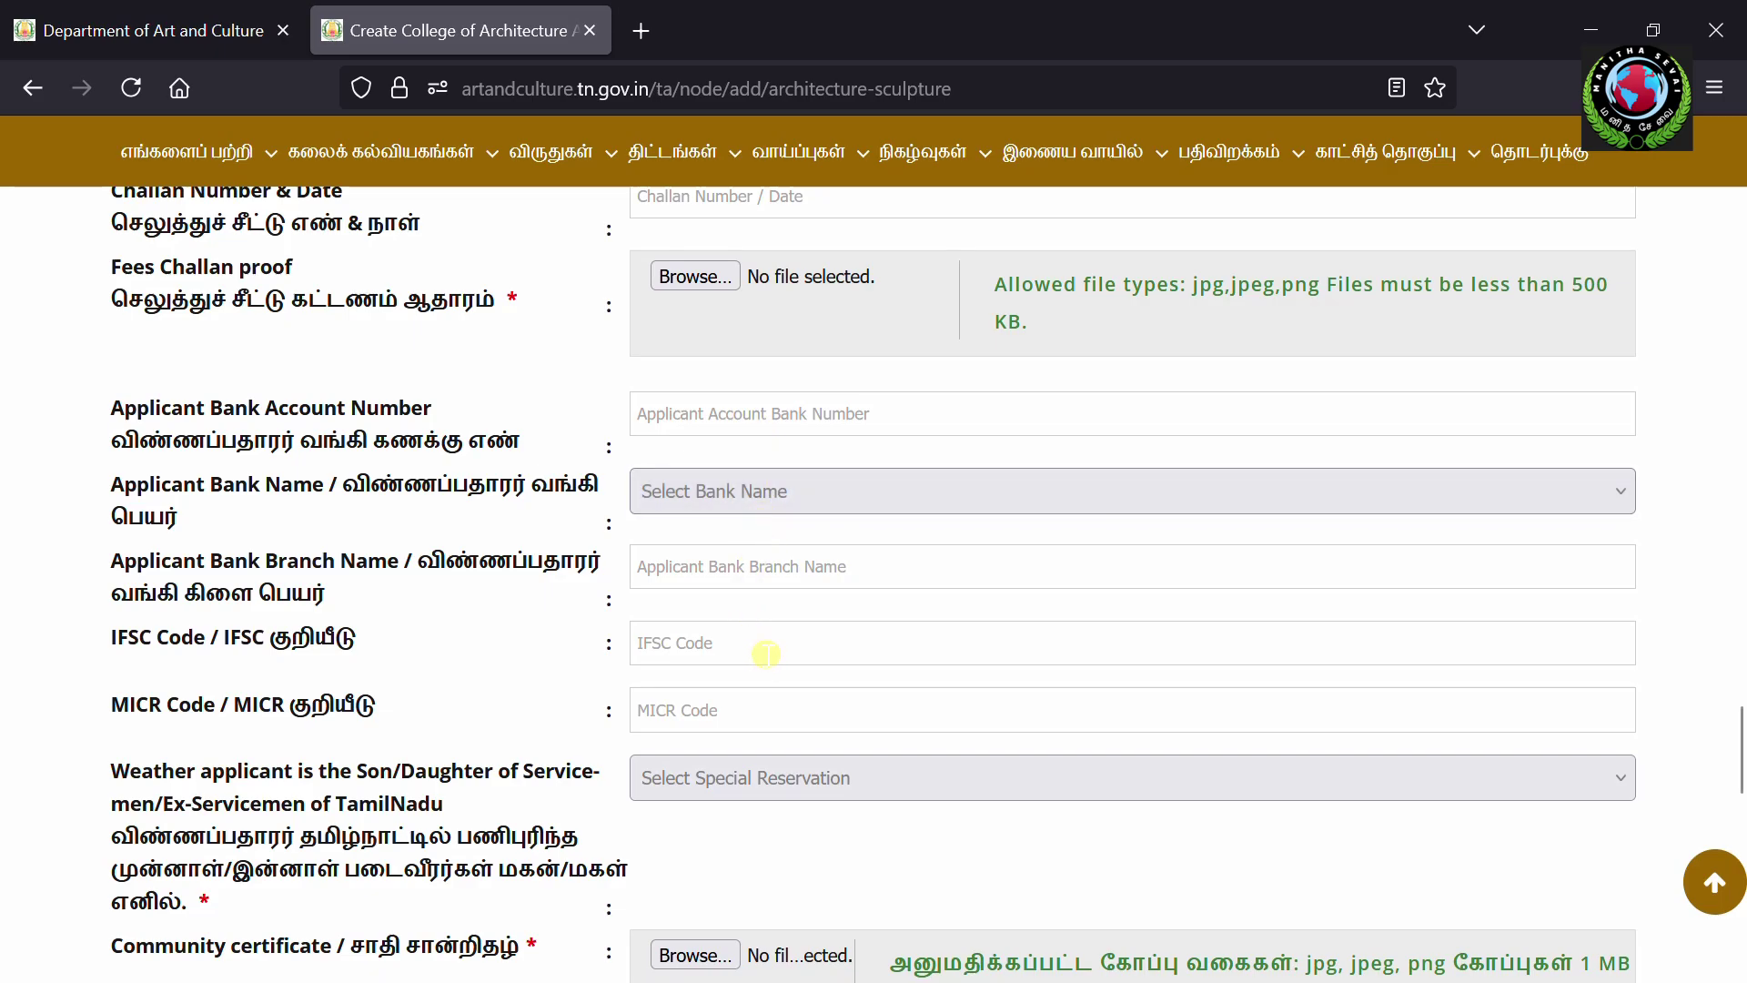
scroll(847, 674, down, 3)
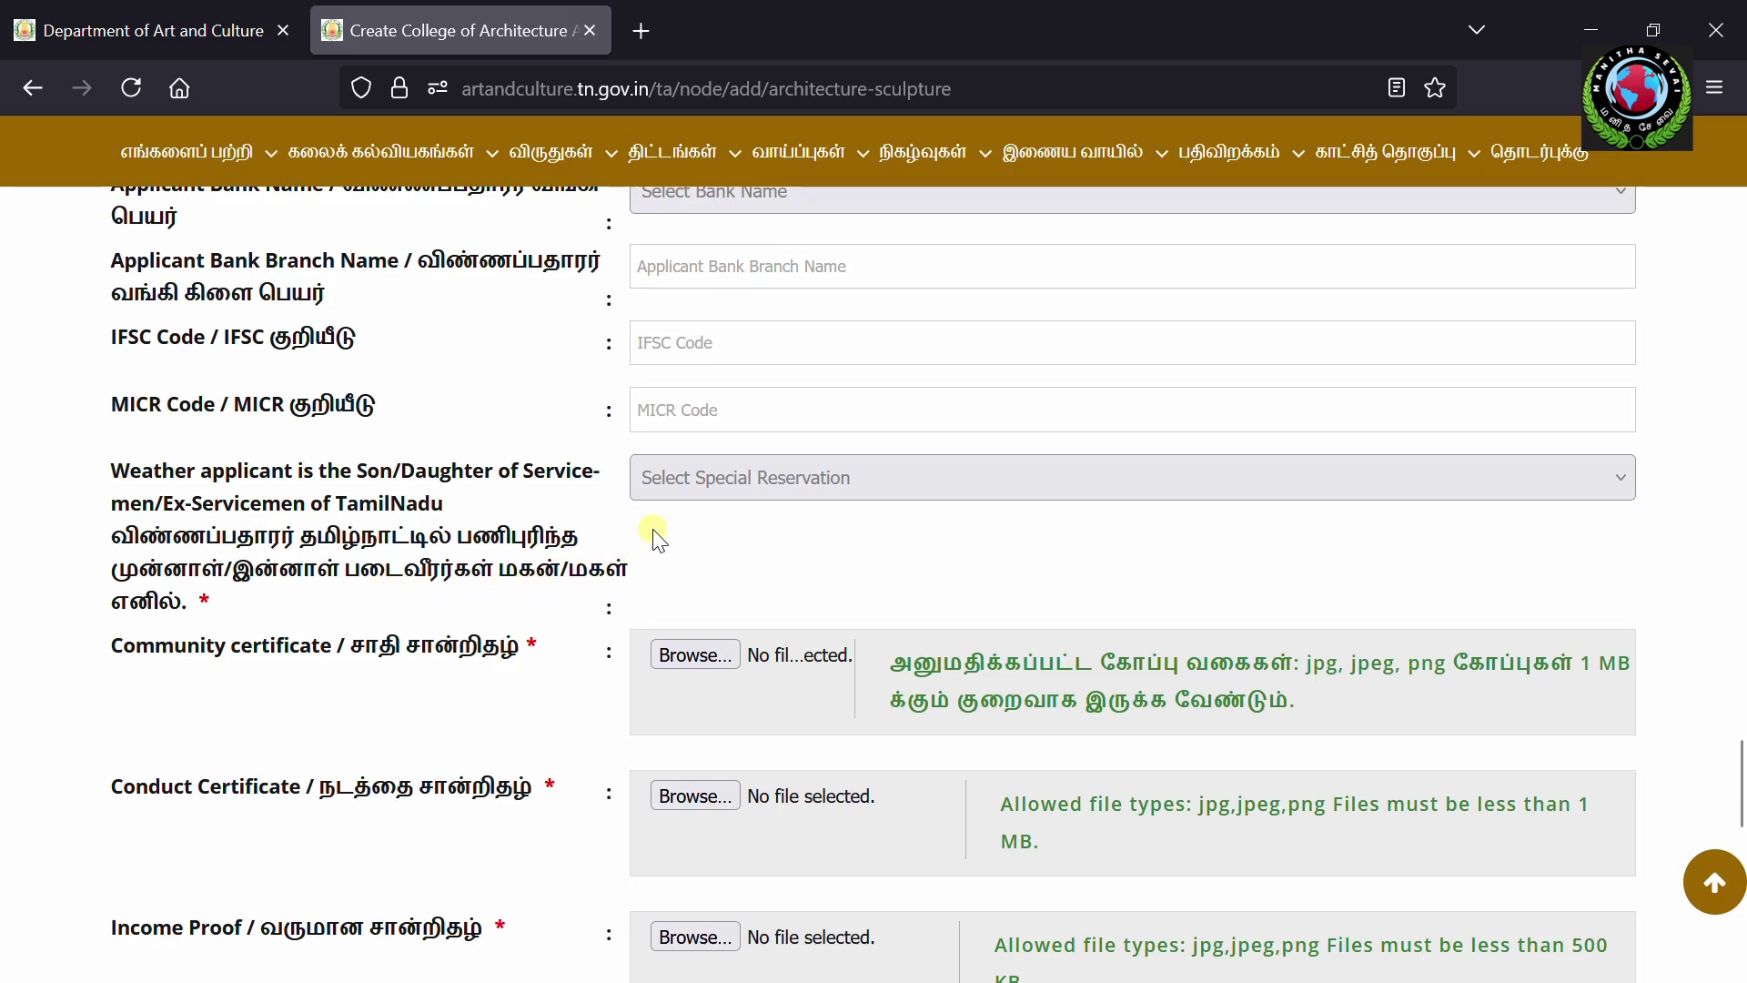
click(682, 482)
click(695, 560)
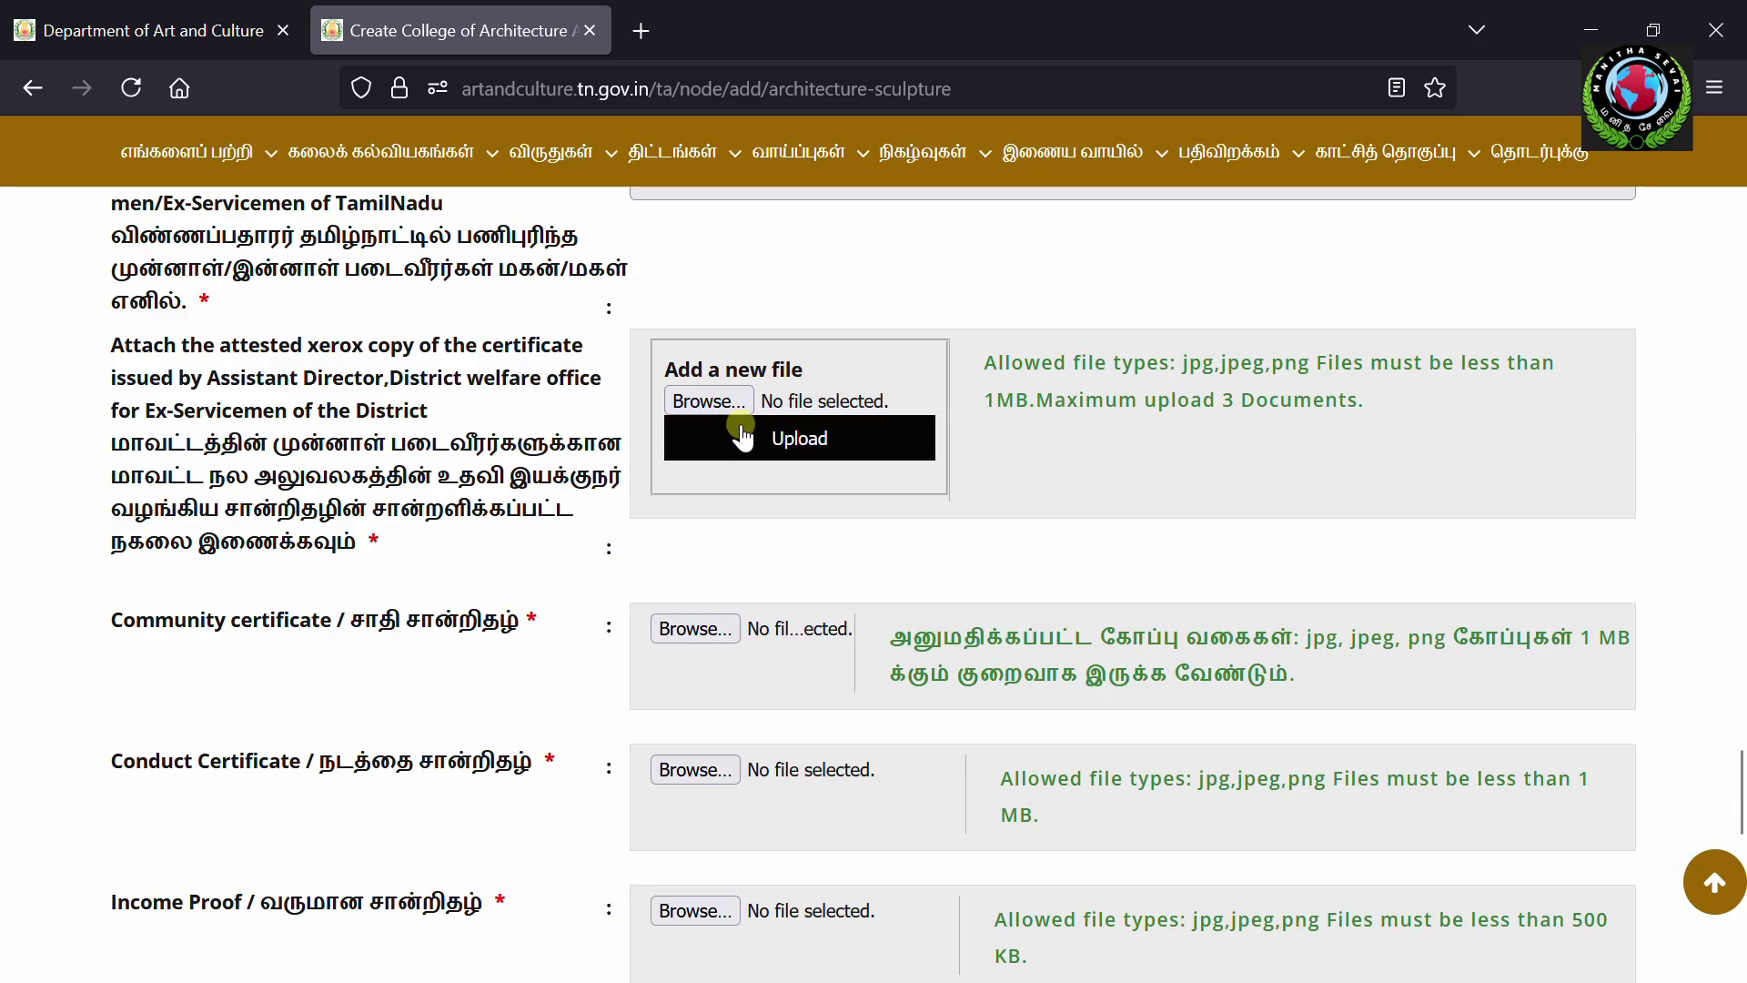
Step: Go past the certificate, income proof and signature uploads and mark the Declaration By The Applicant
scroll(773, 439, down, 3)
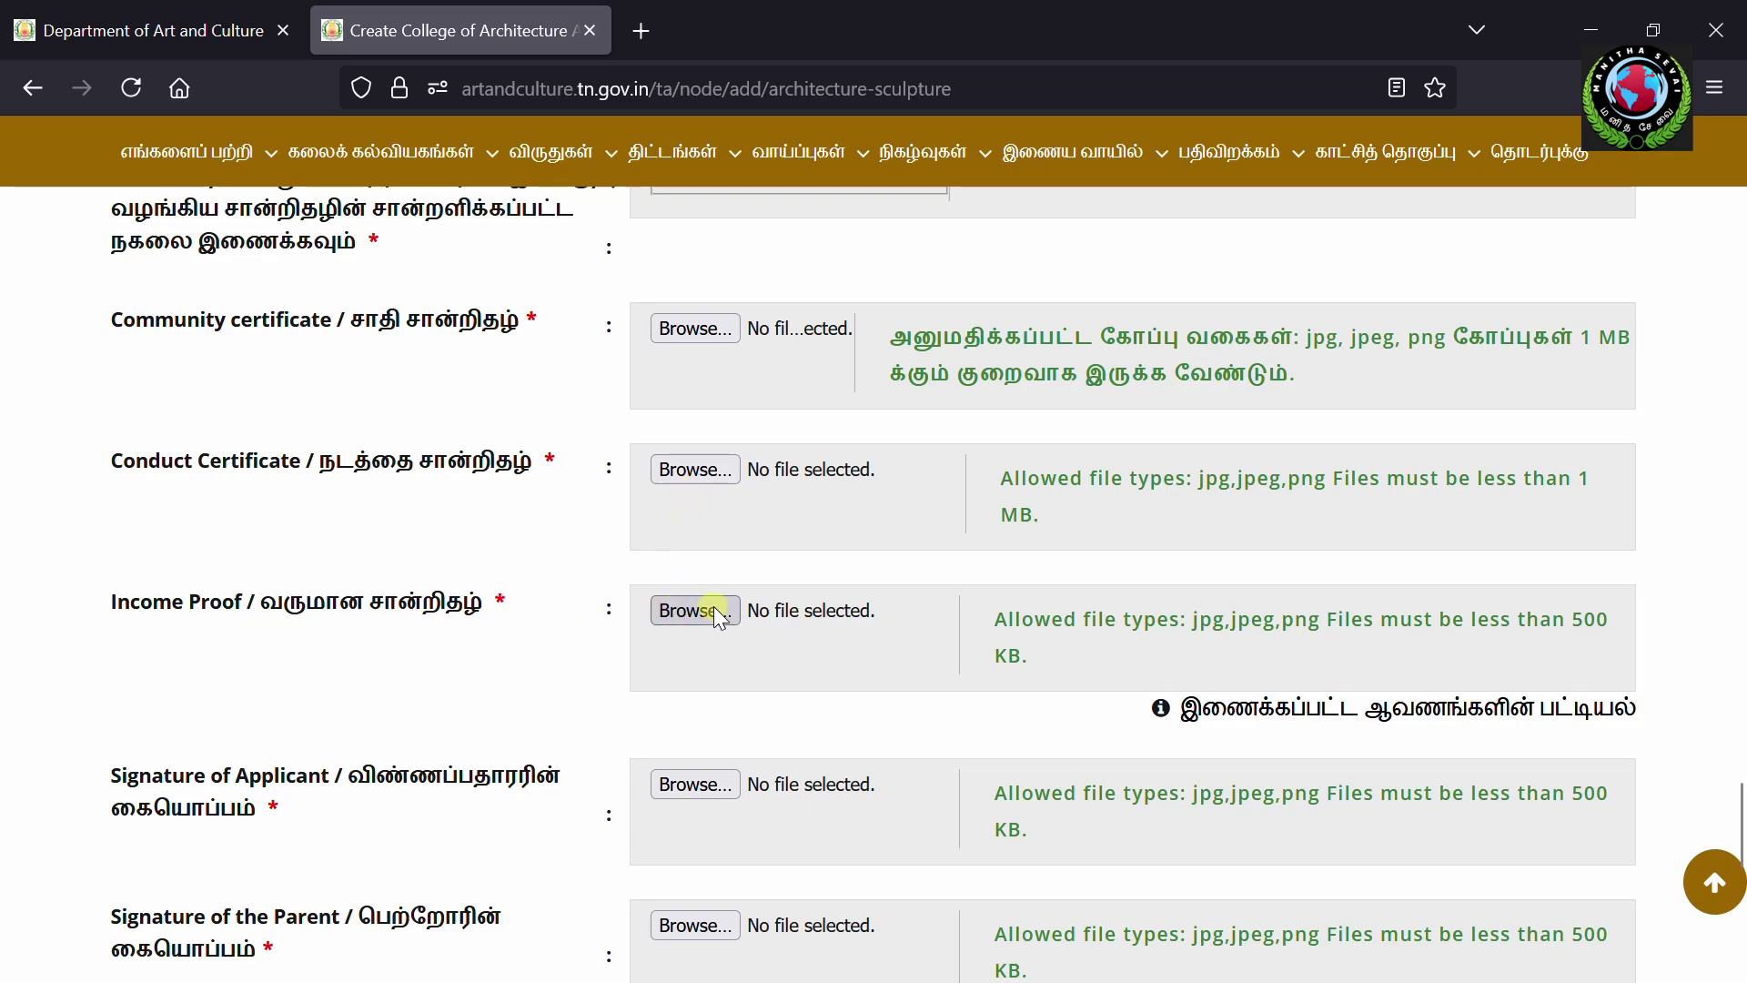
scroll(679, 608, down, 3)
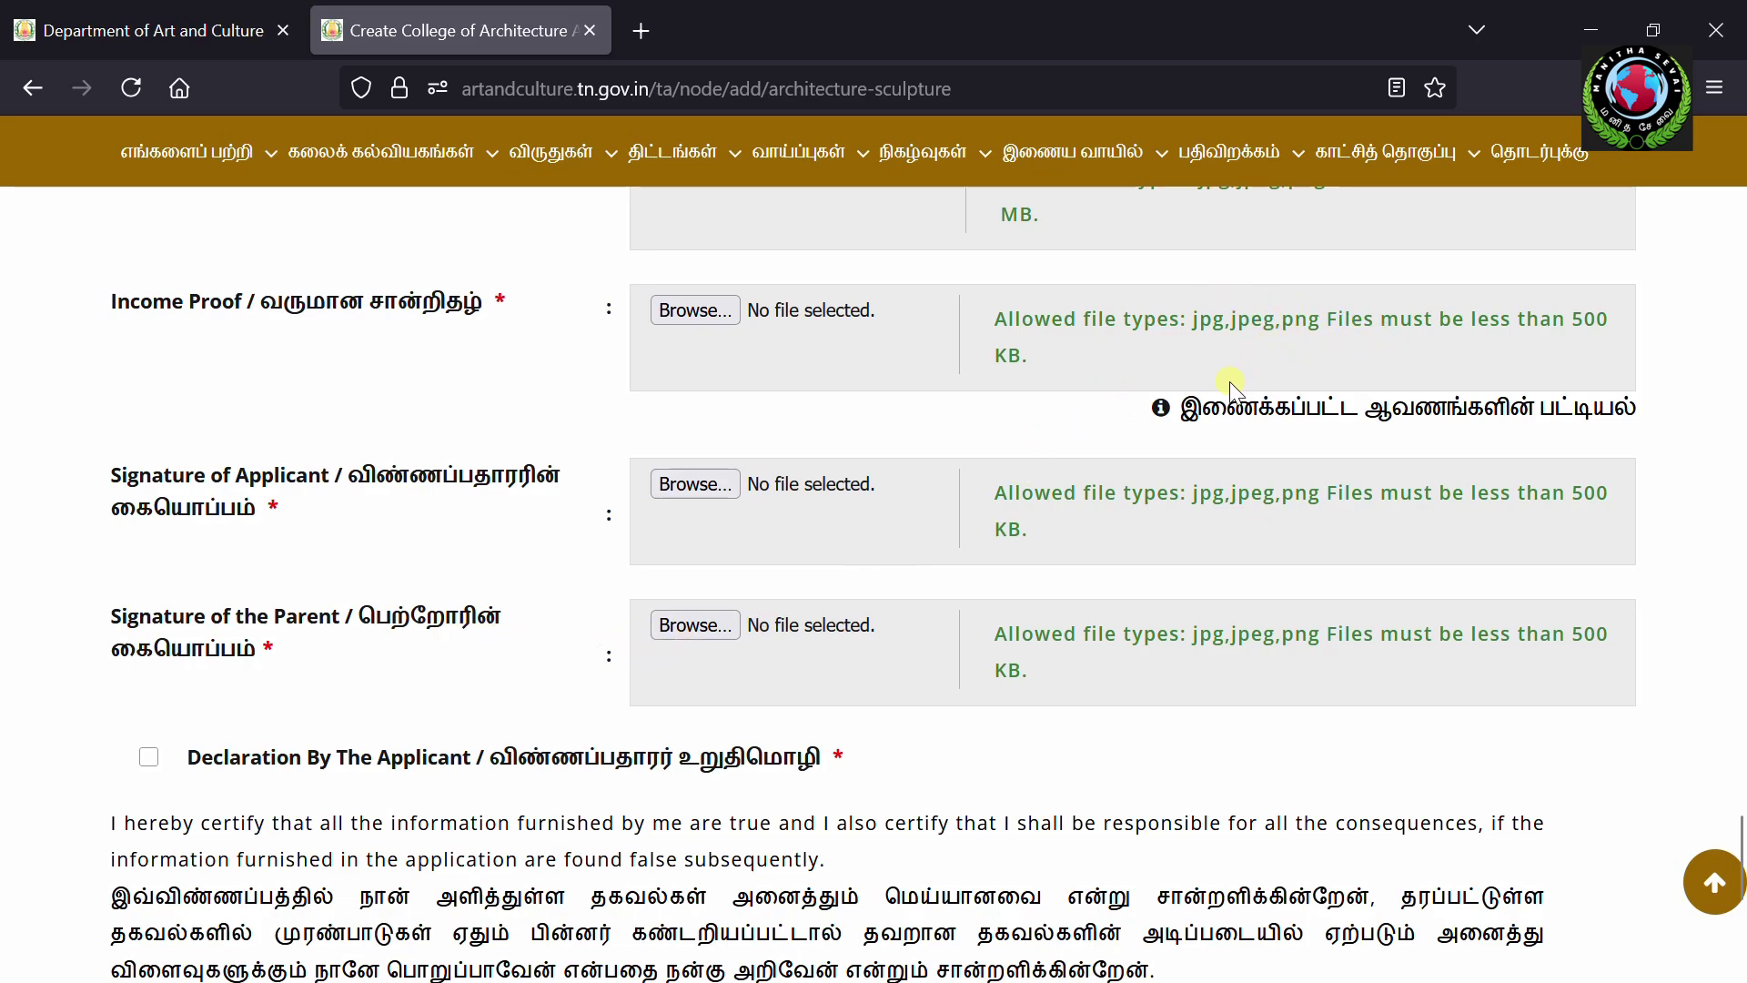
scroll(1228, 387, down, 3)
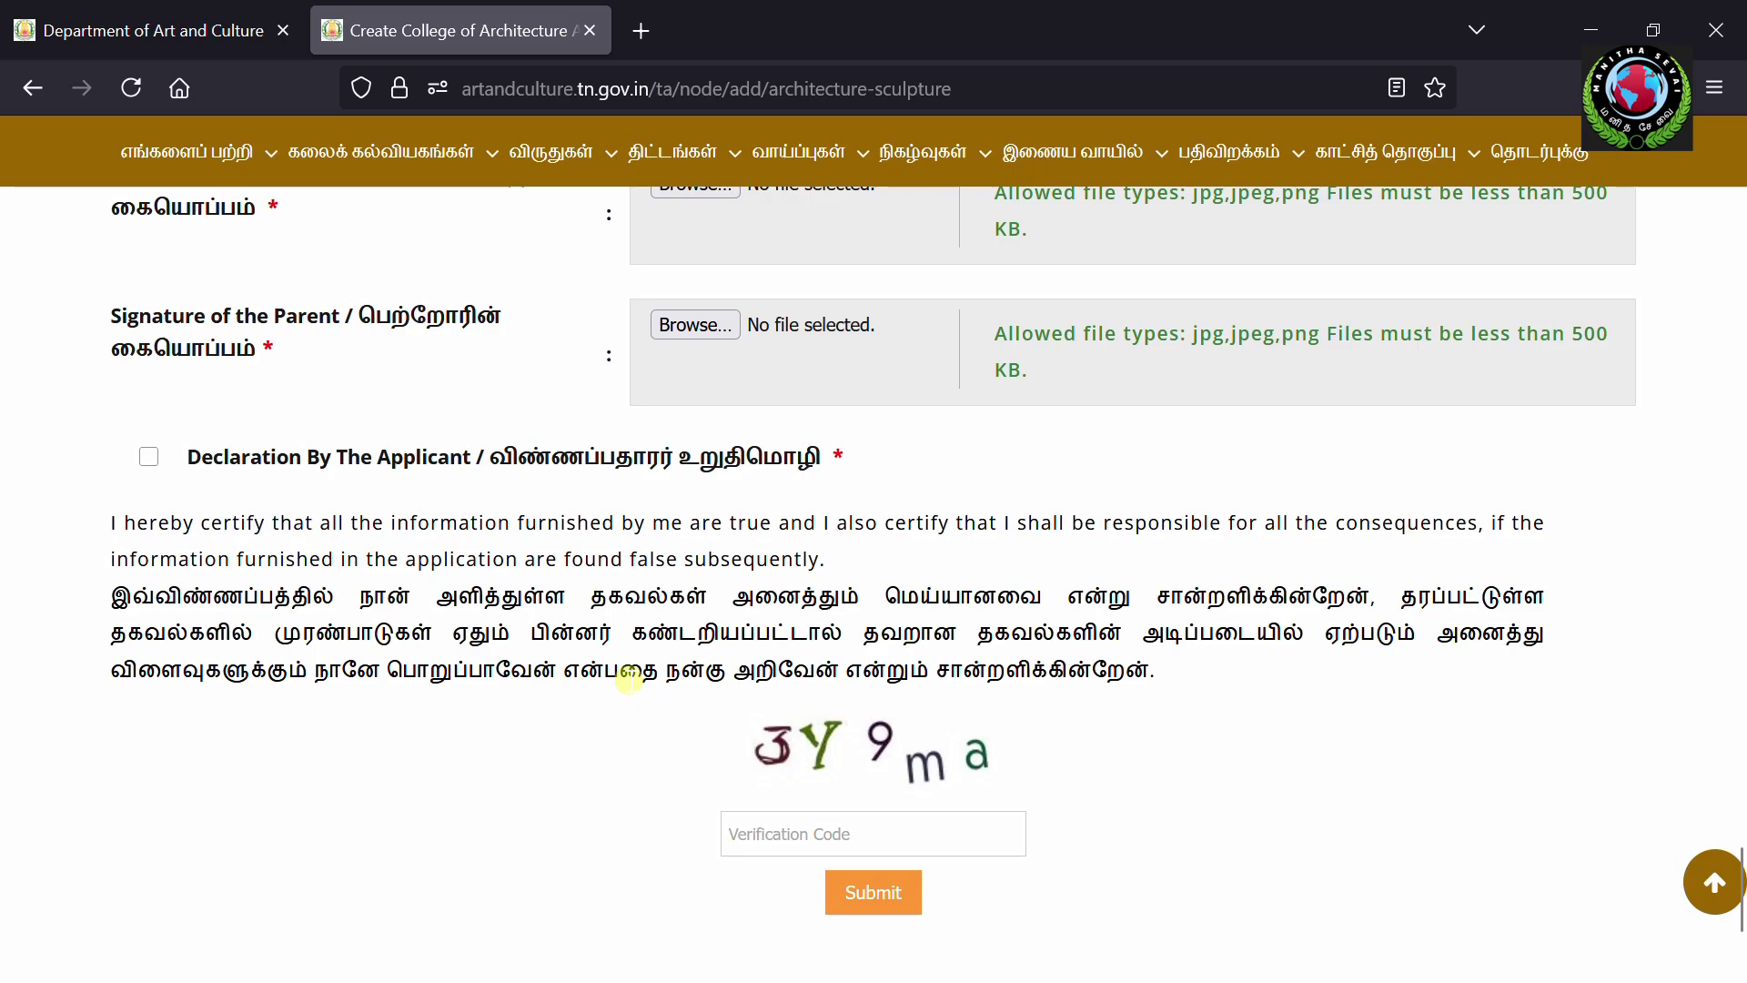
click(149, 458)
scroll(837, 739, down, 3)
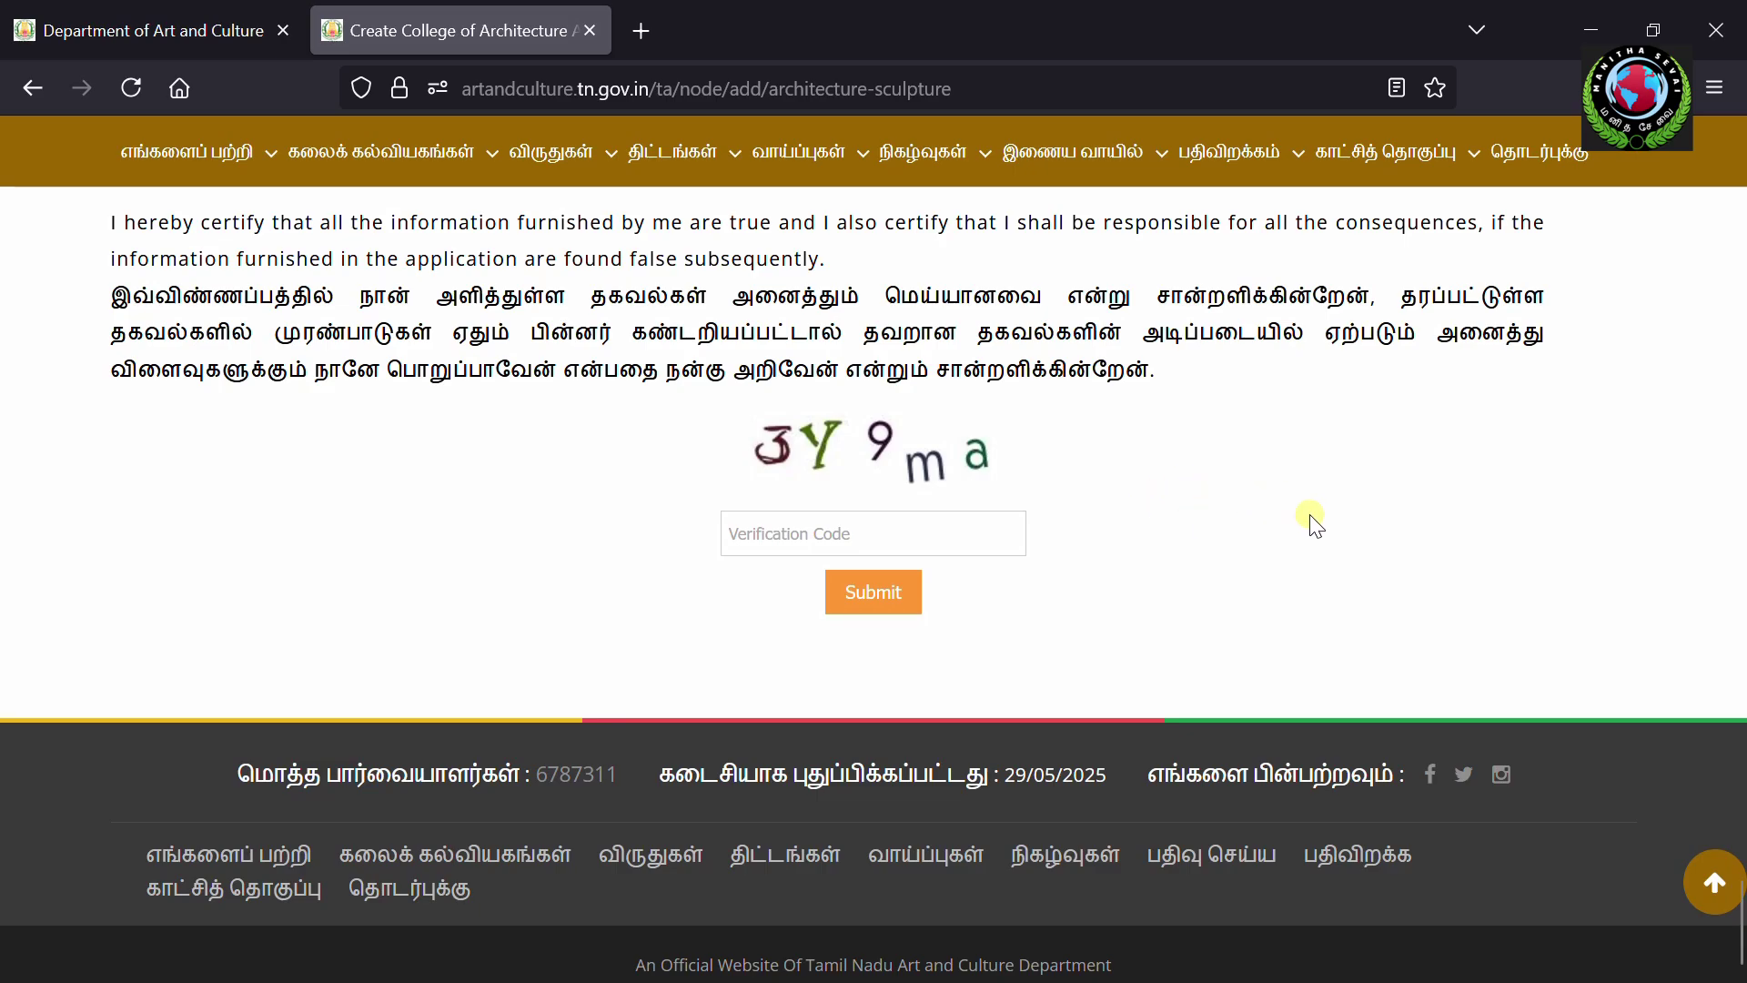
Step: Return to the department's home page and open the College Application Status page of the online portal
scroll(1290, 536, up, 10)
scroll(1288, 537, up, 7)
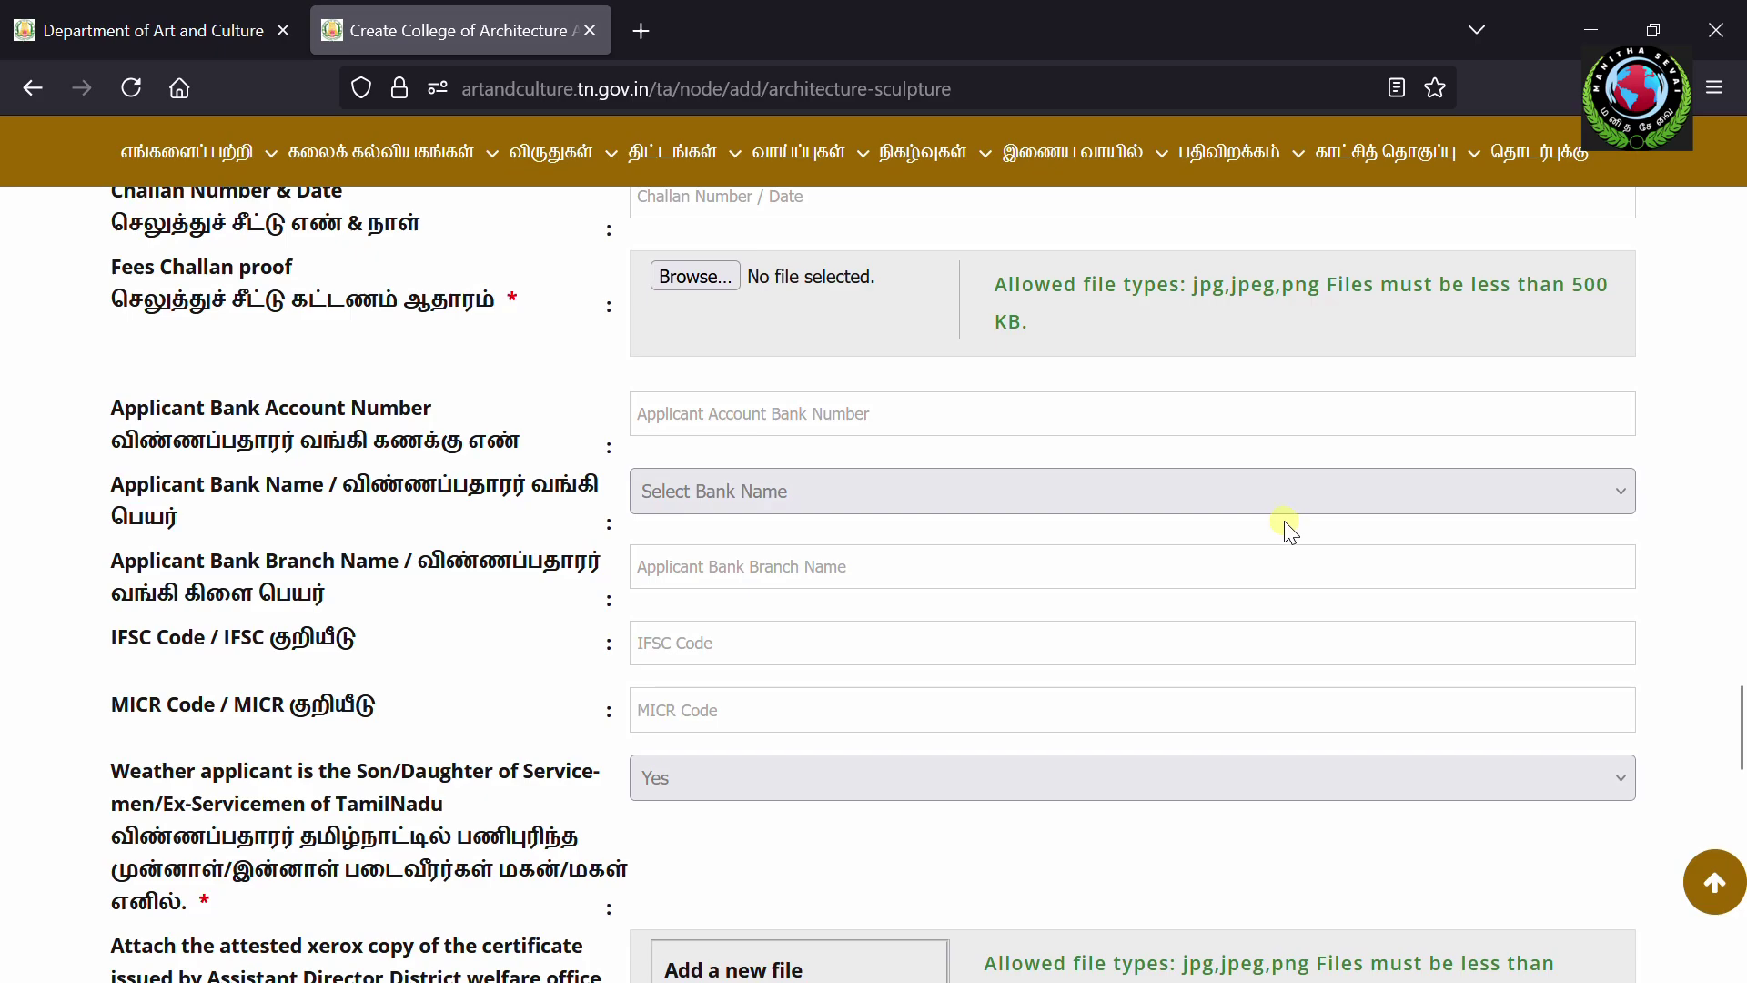
scroll(1288, 532, up, 10)
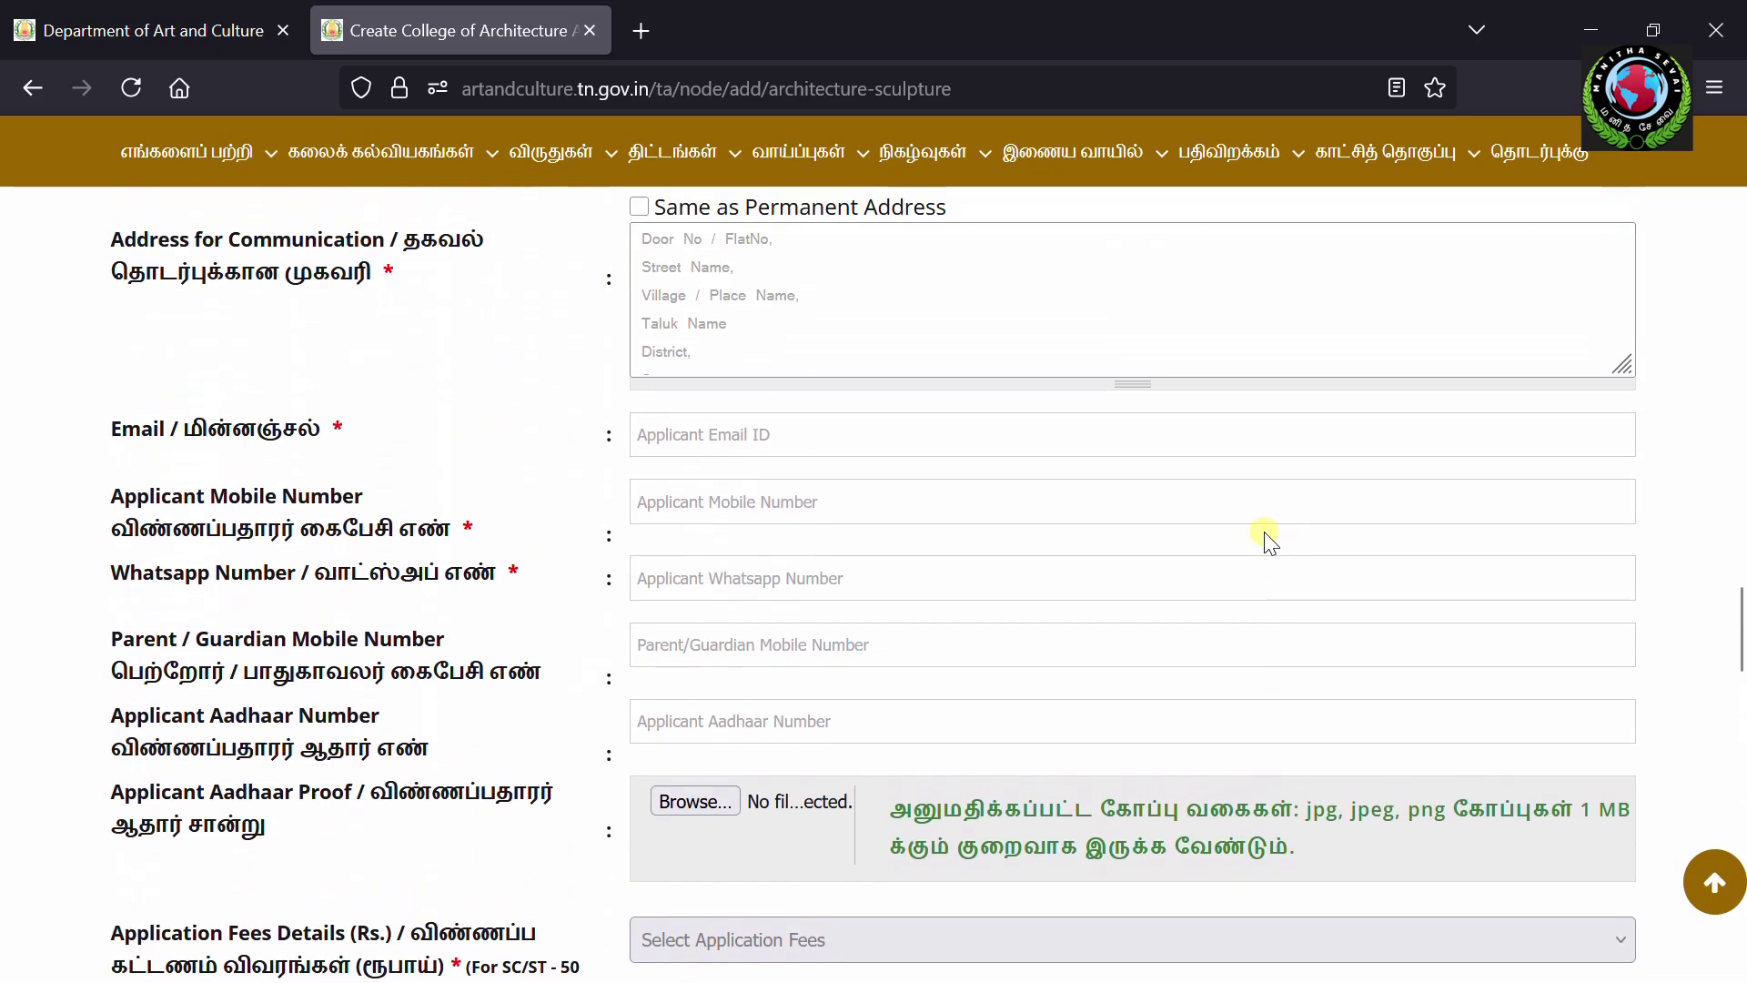
click(177, 32)
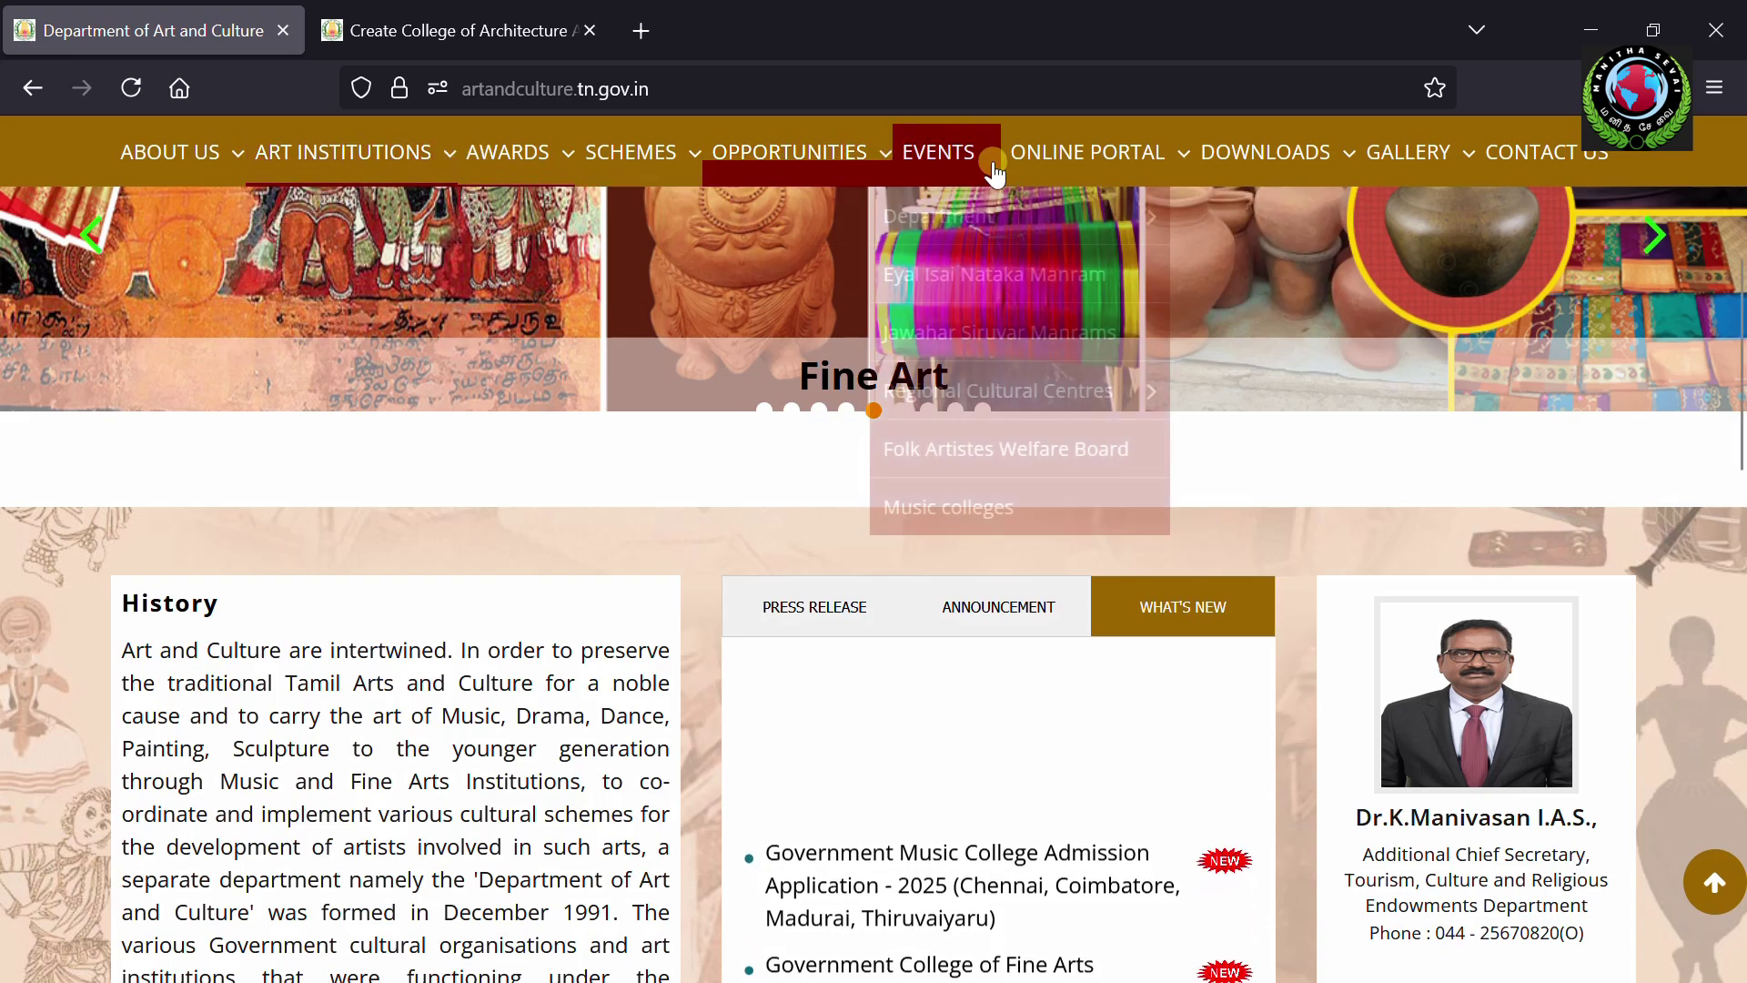
mouse_move(1068, 162)
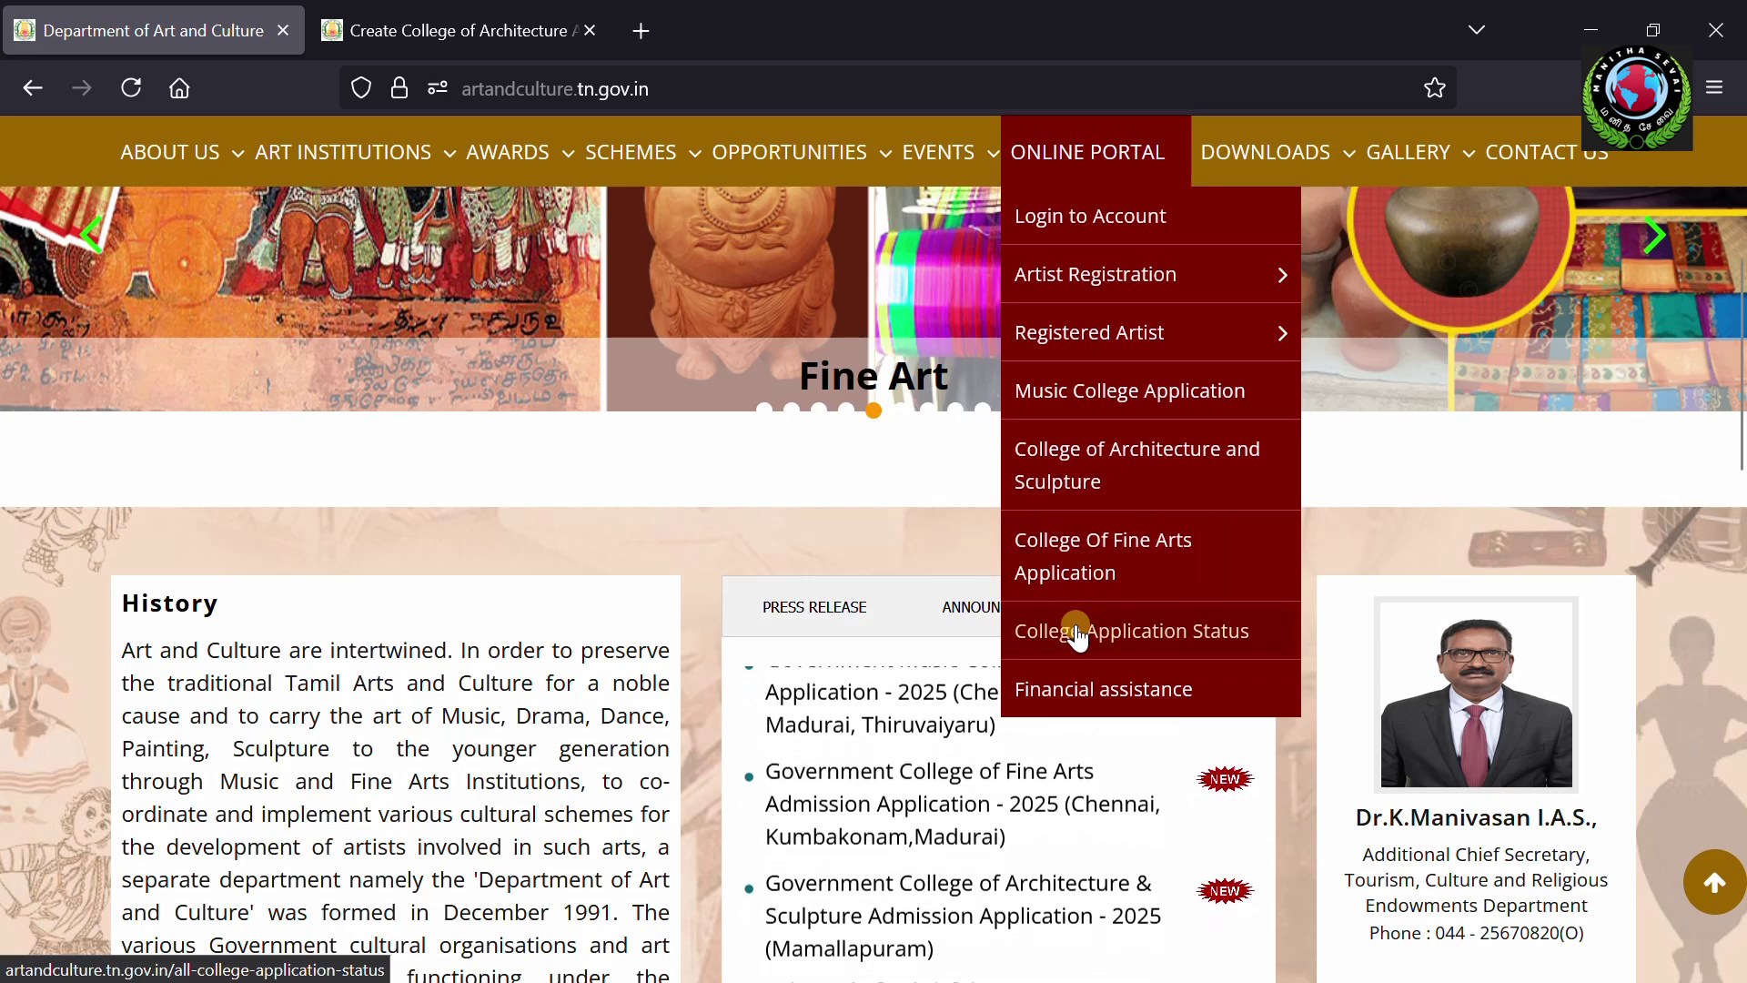
click(1118, 636)
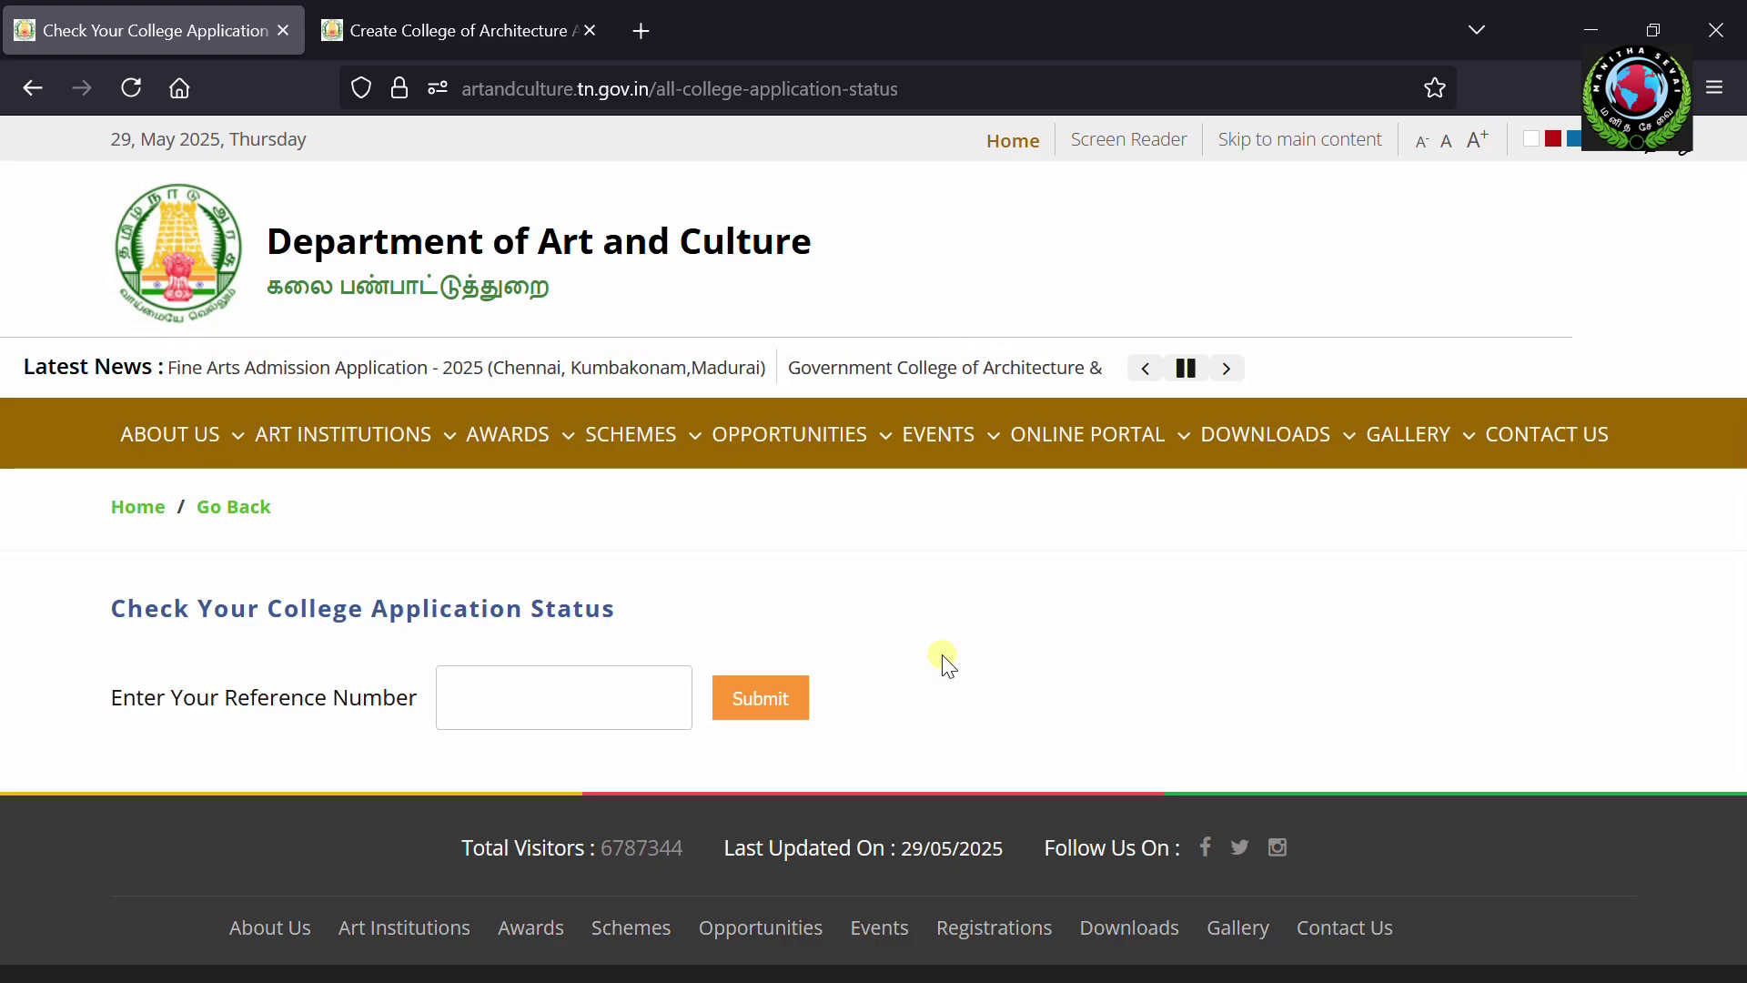
Step: Switch to the Manitha Sevai YouTube channel, view its subscription notification options and close them
click(1551, 308)
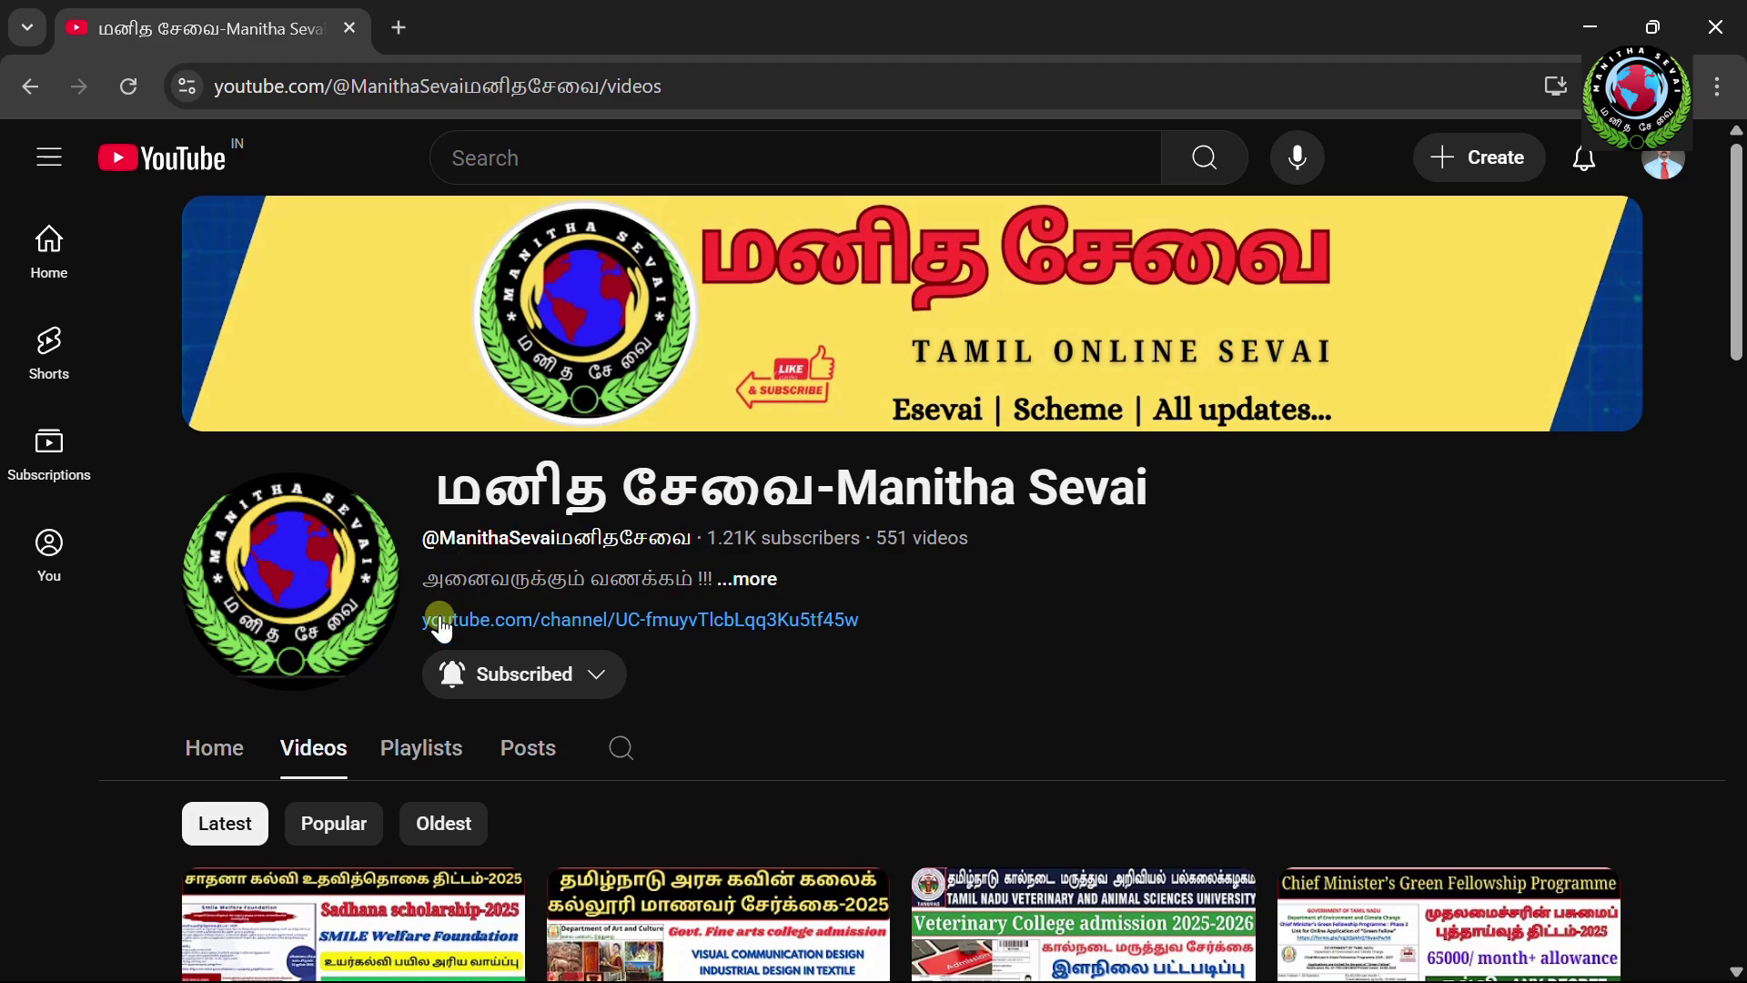
click(591, 692)
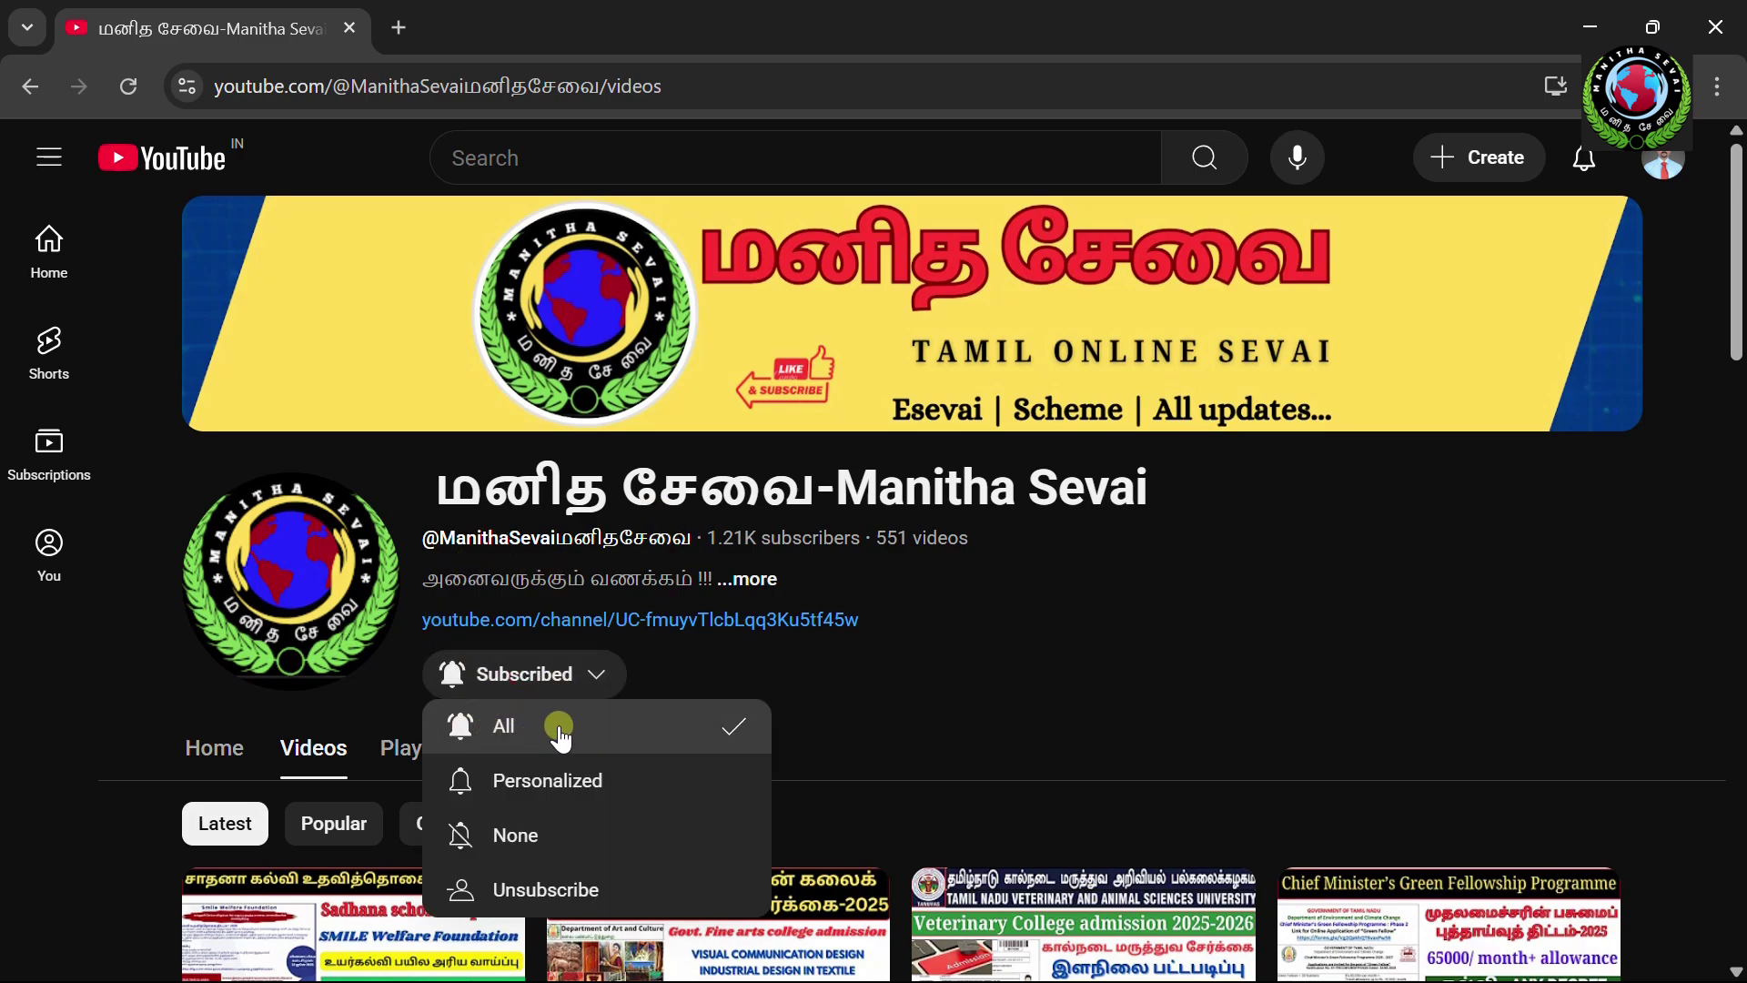
click(1271, 641)
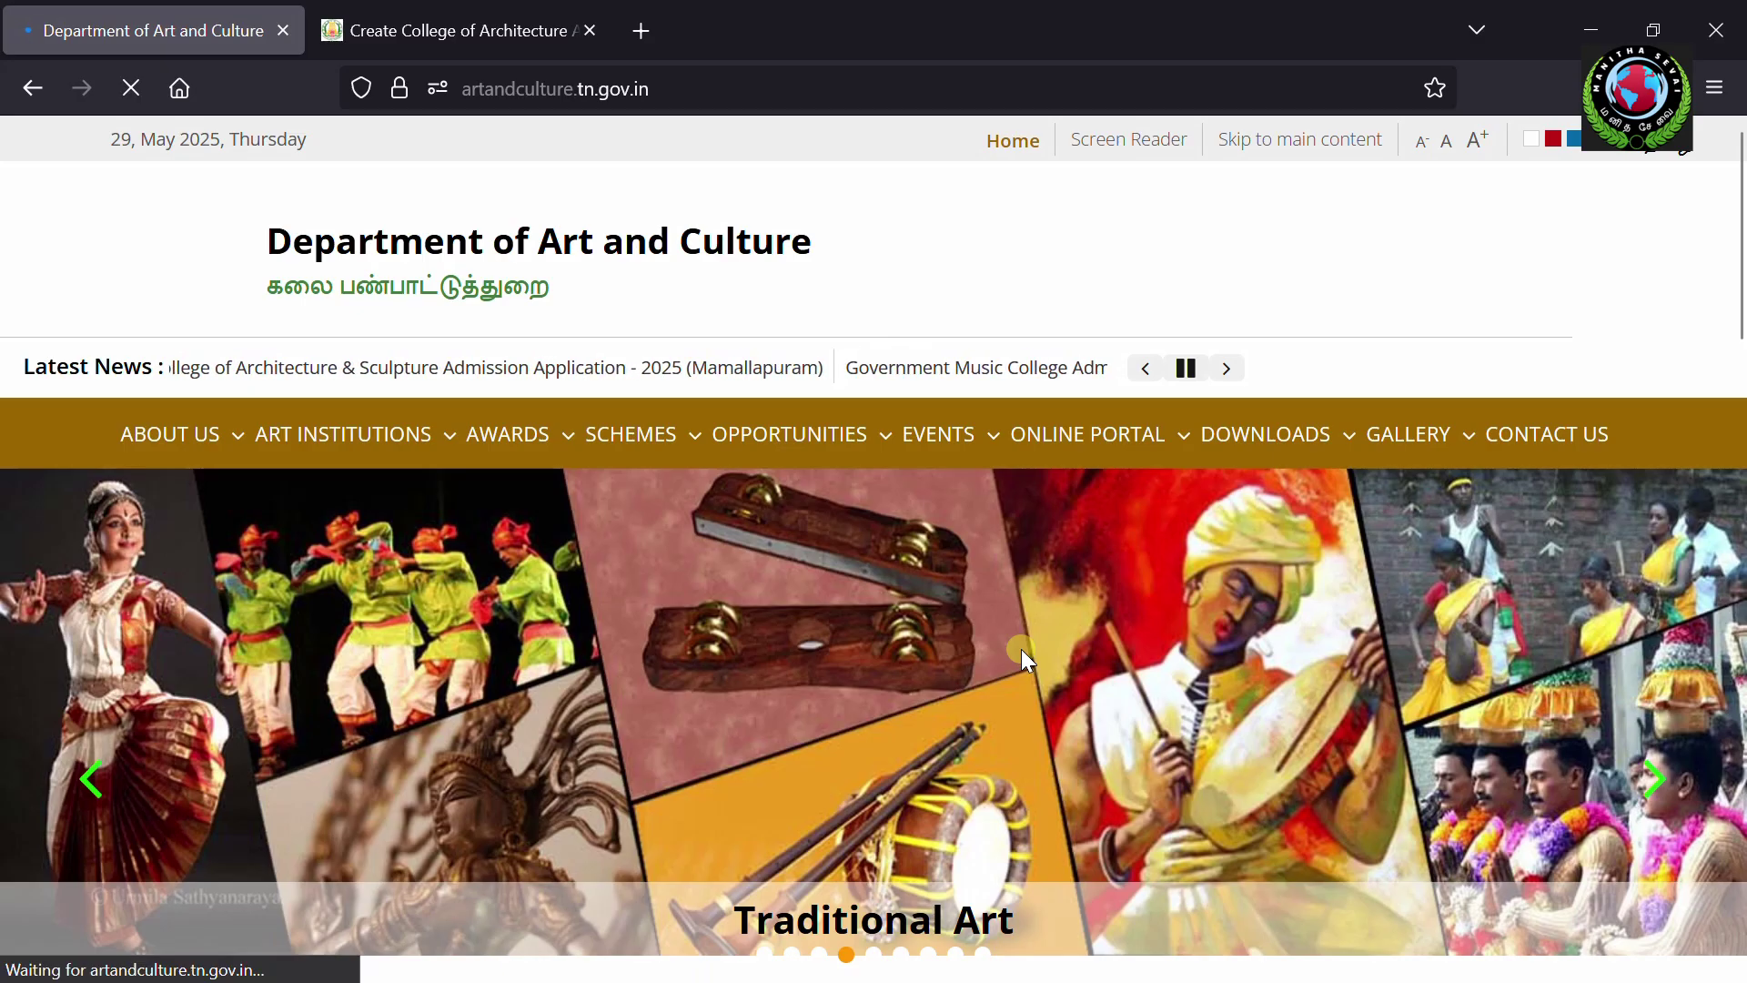